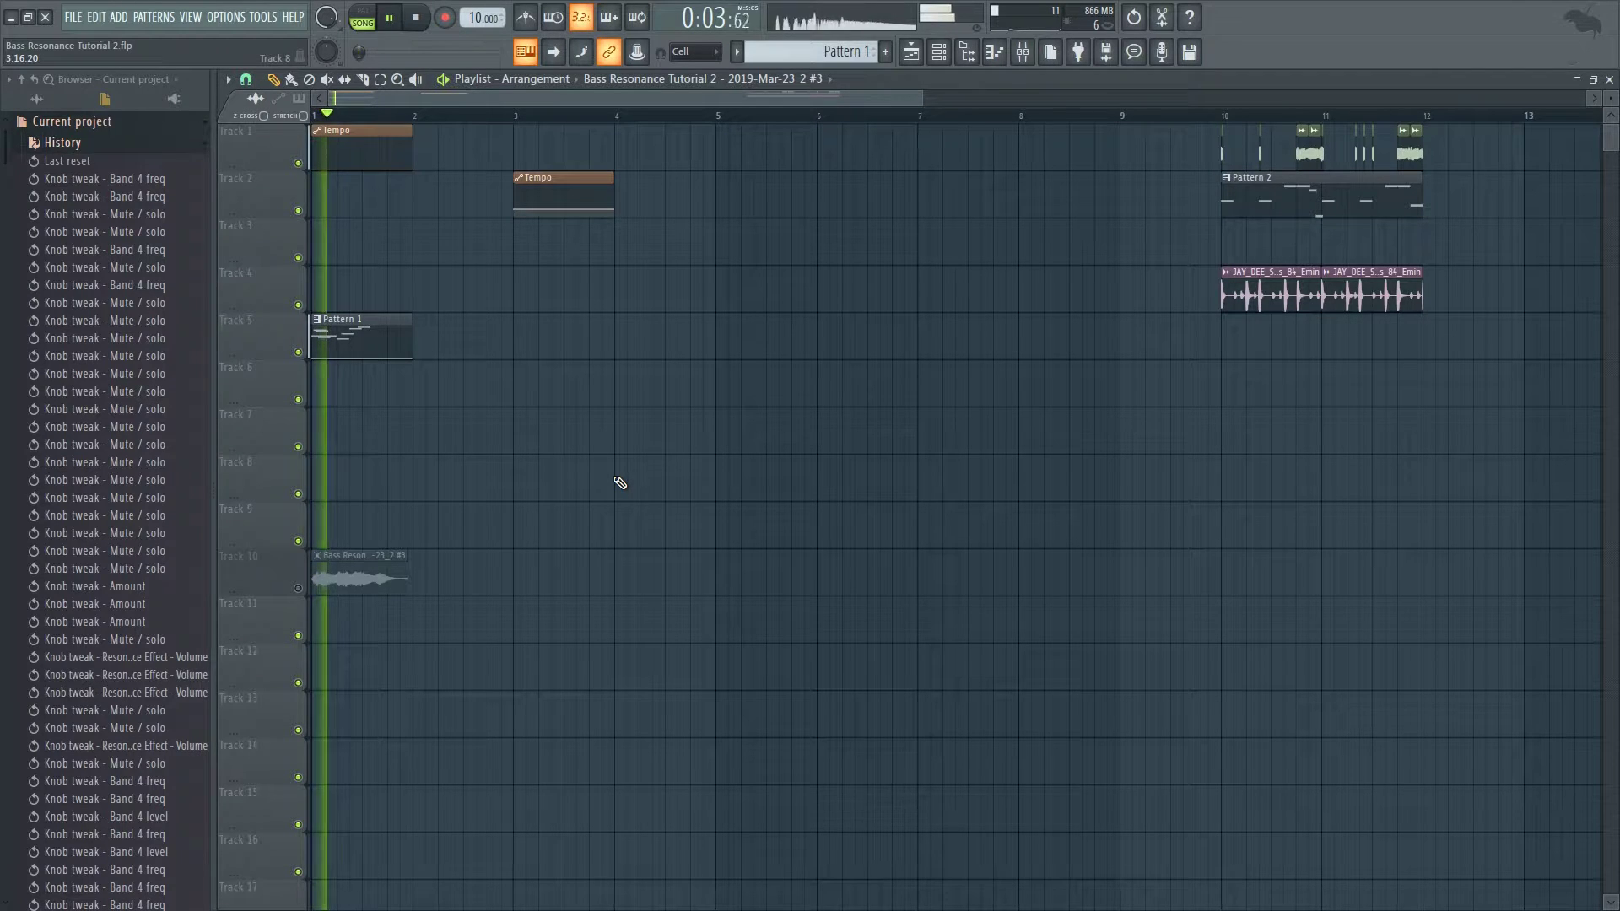
Unmute Track 10, mute Track 5 and play the arrangement to hear the bass audio clip
key(space)
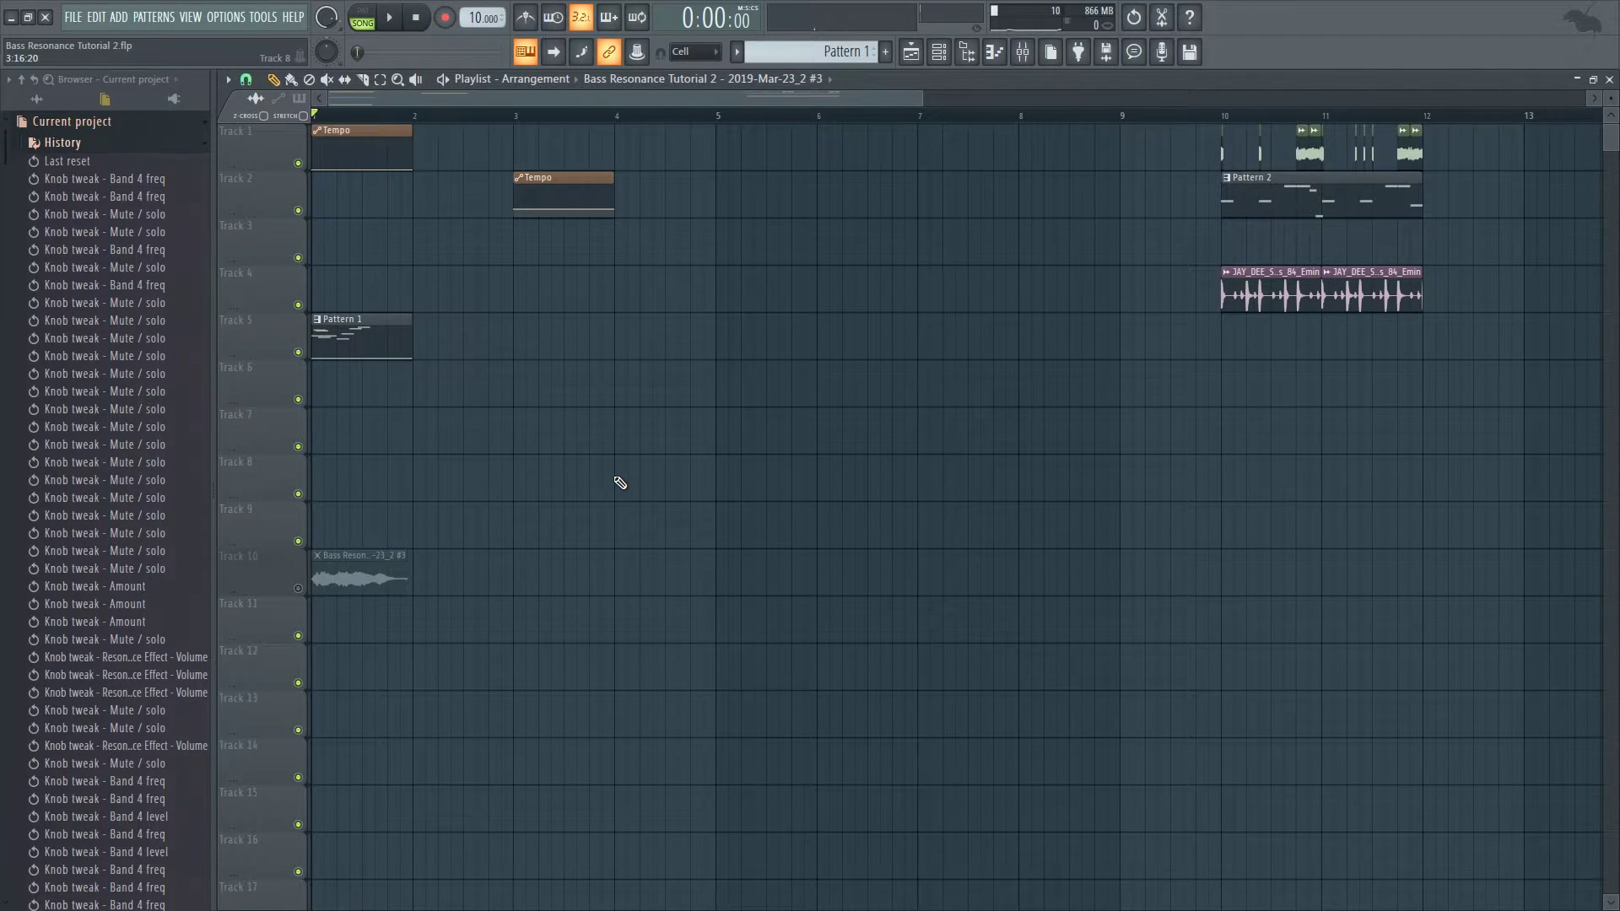
click(298, 589)
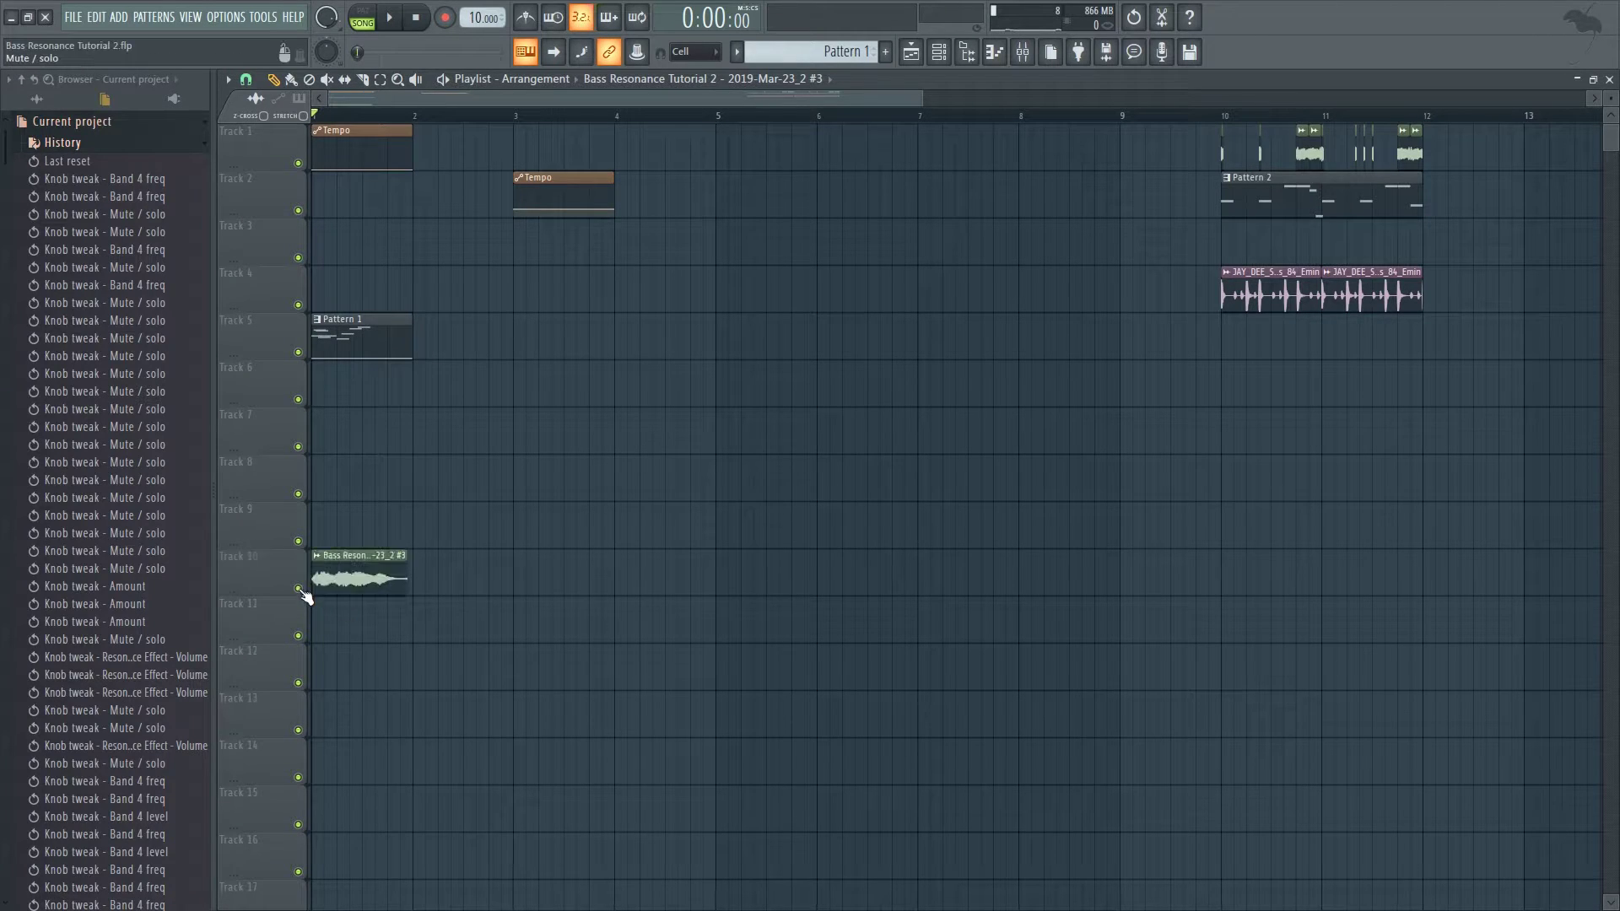
click(298, 352)
key(space)
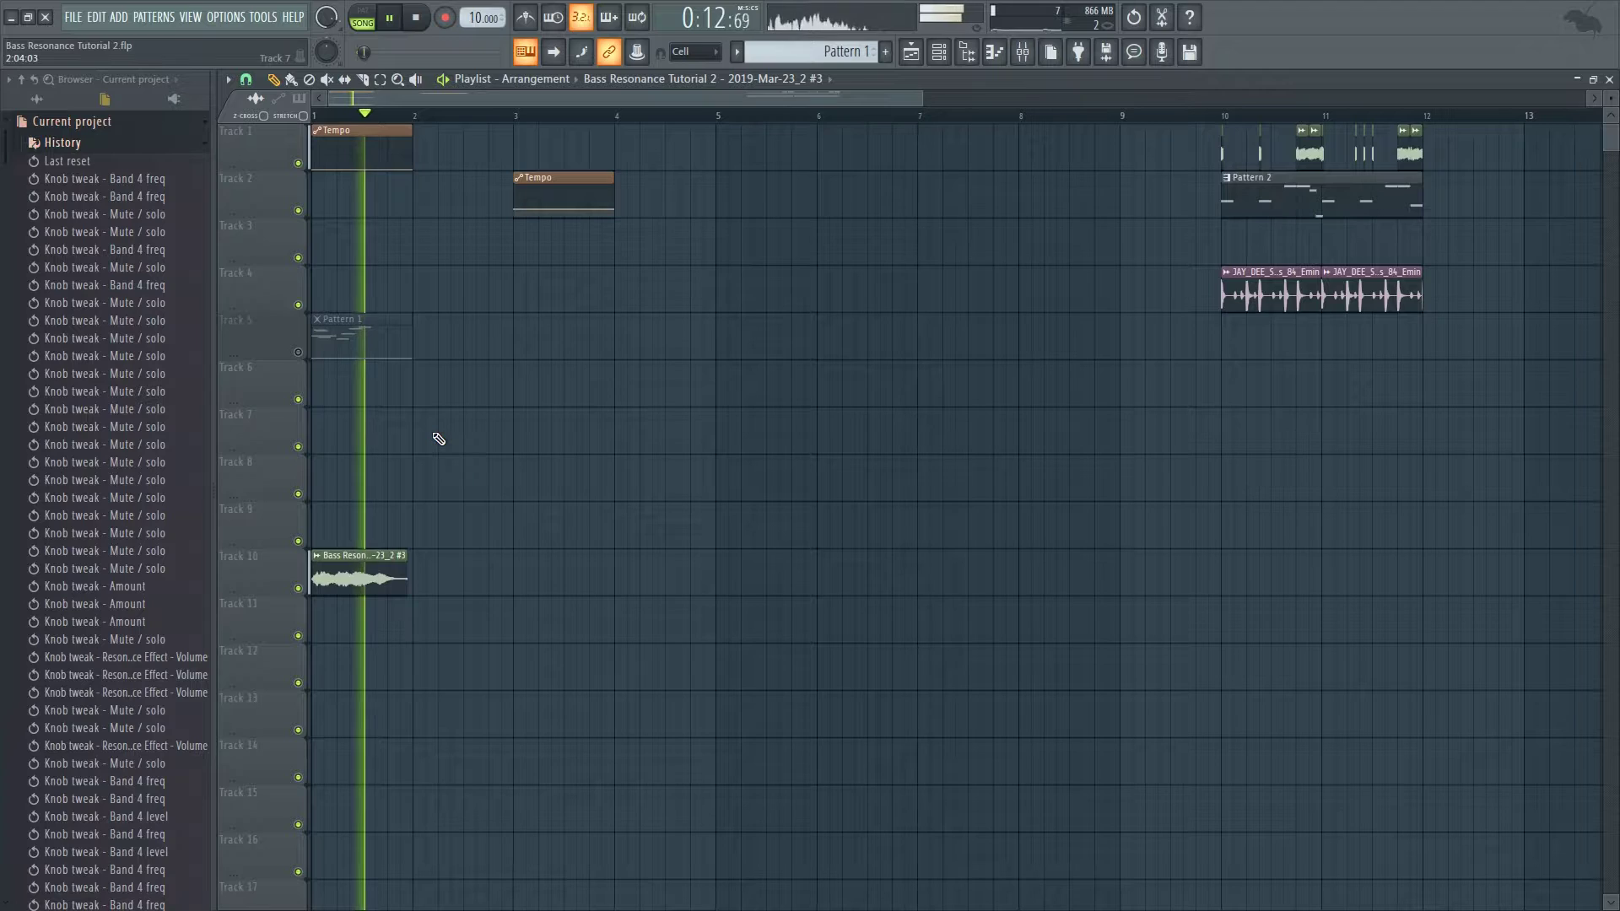
key(space)
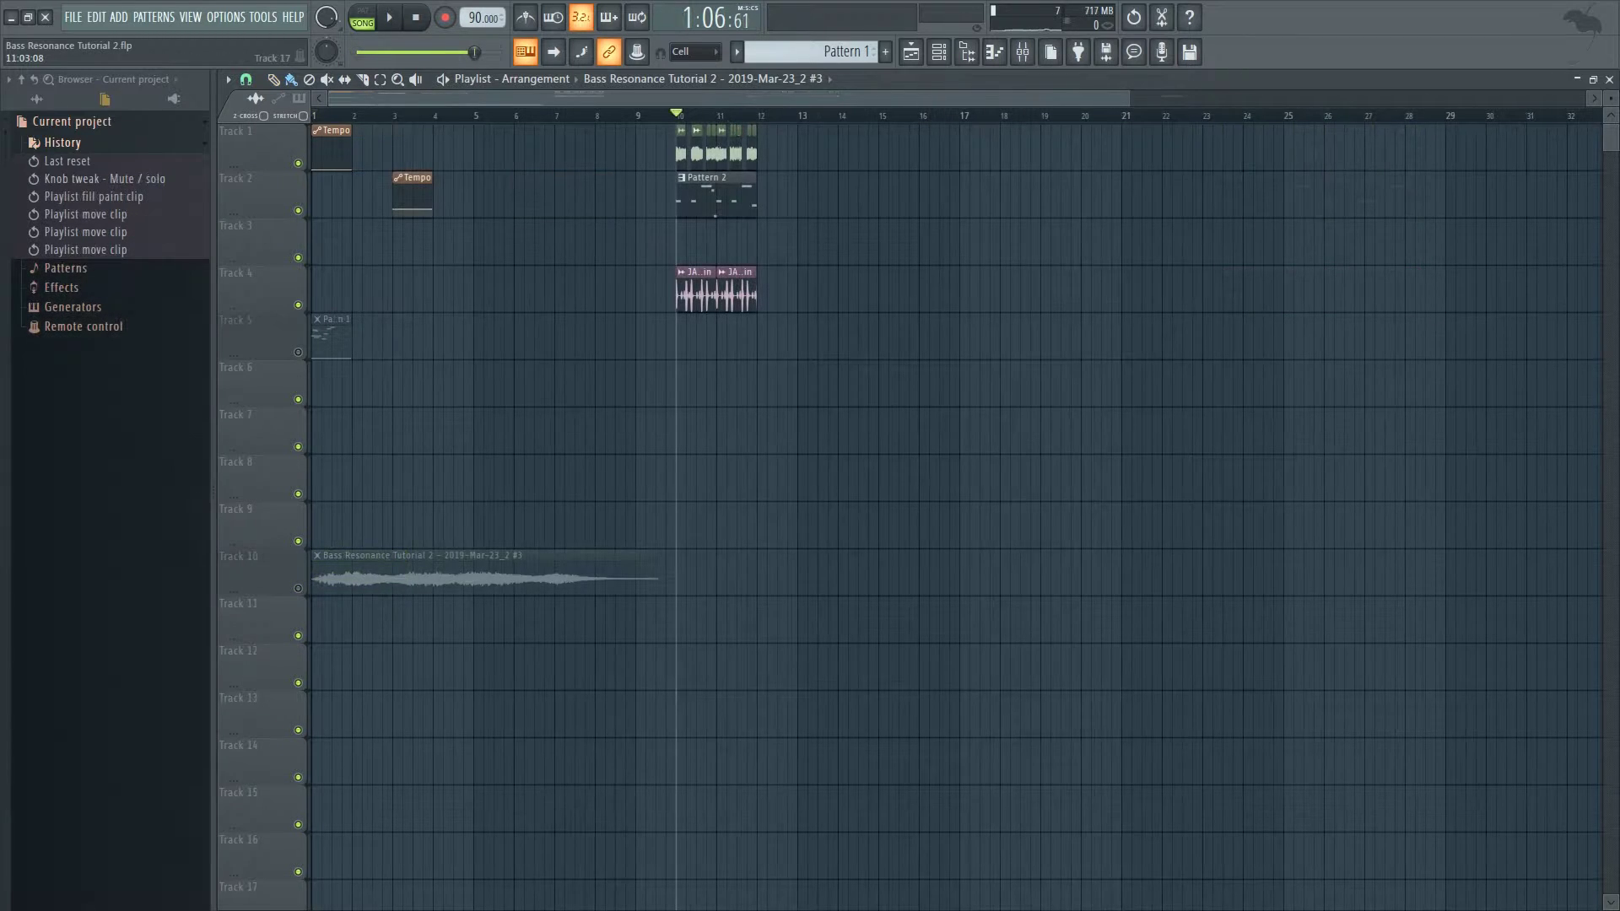
key(space)
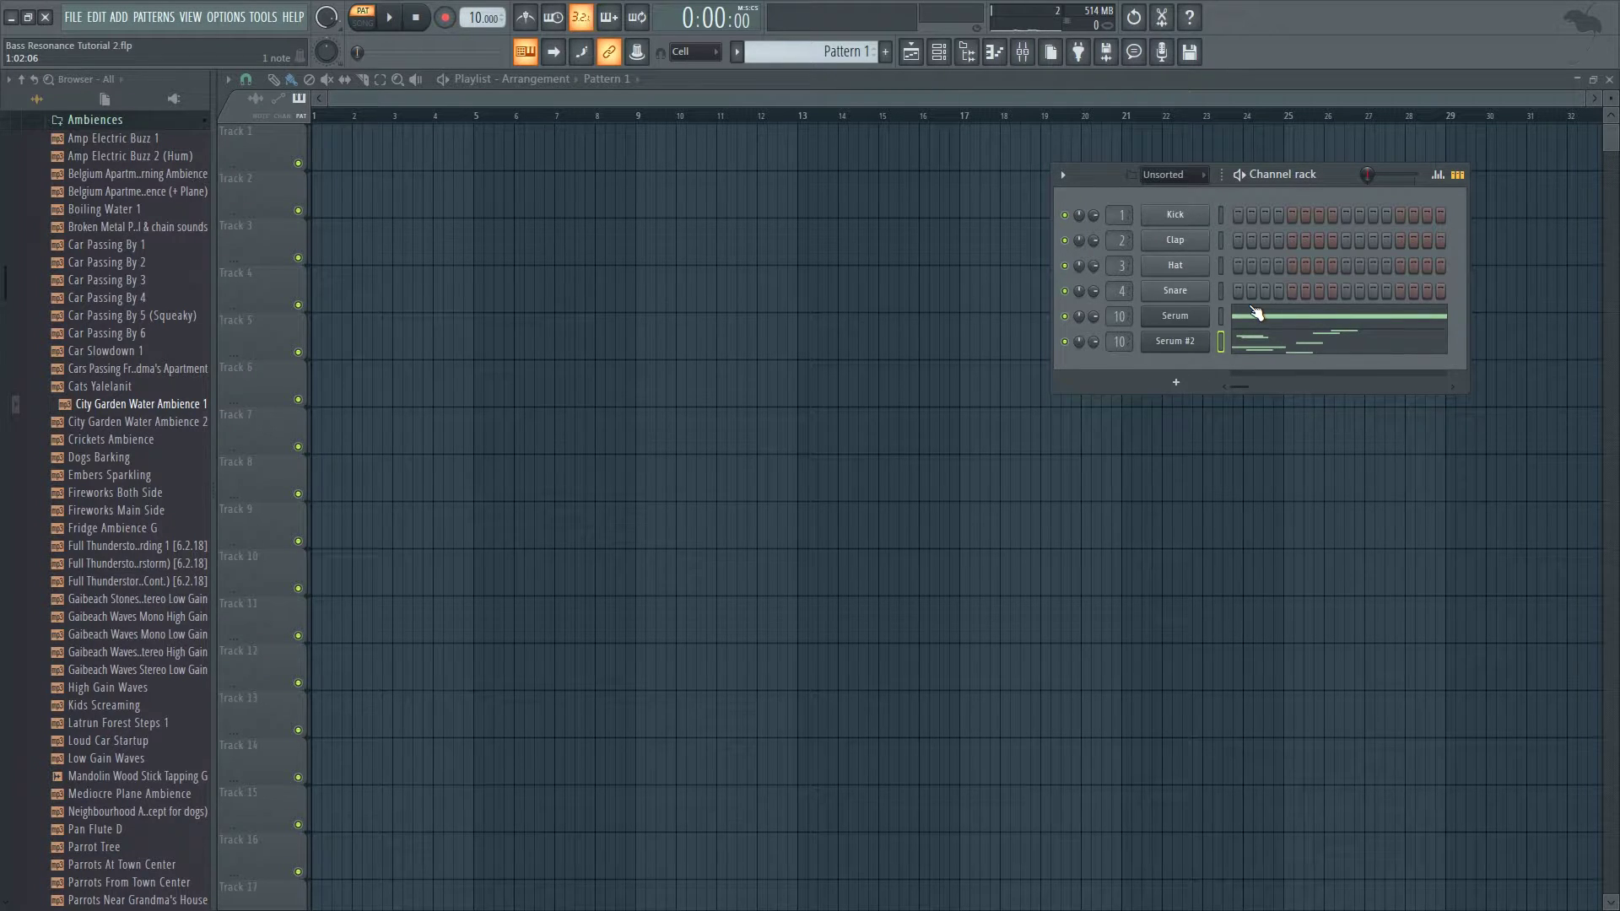
Mute the Serum #2 channel and play the Serum channel alone with its synth window open
click(1064, 341)
click(1174, 316)
key(space)
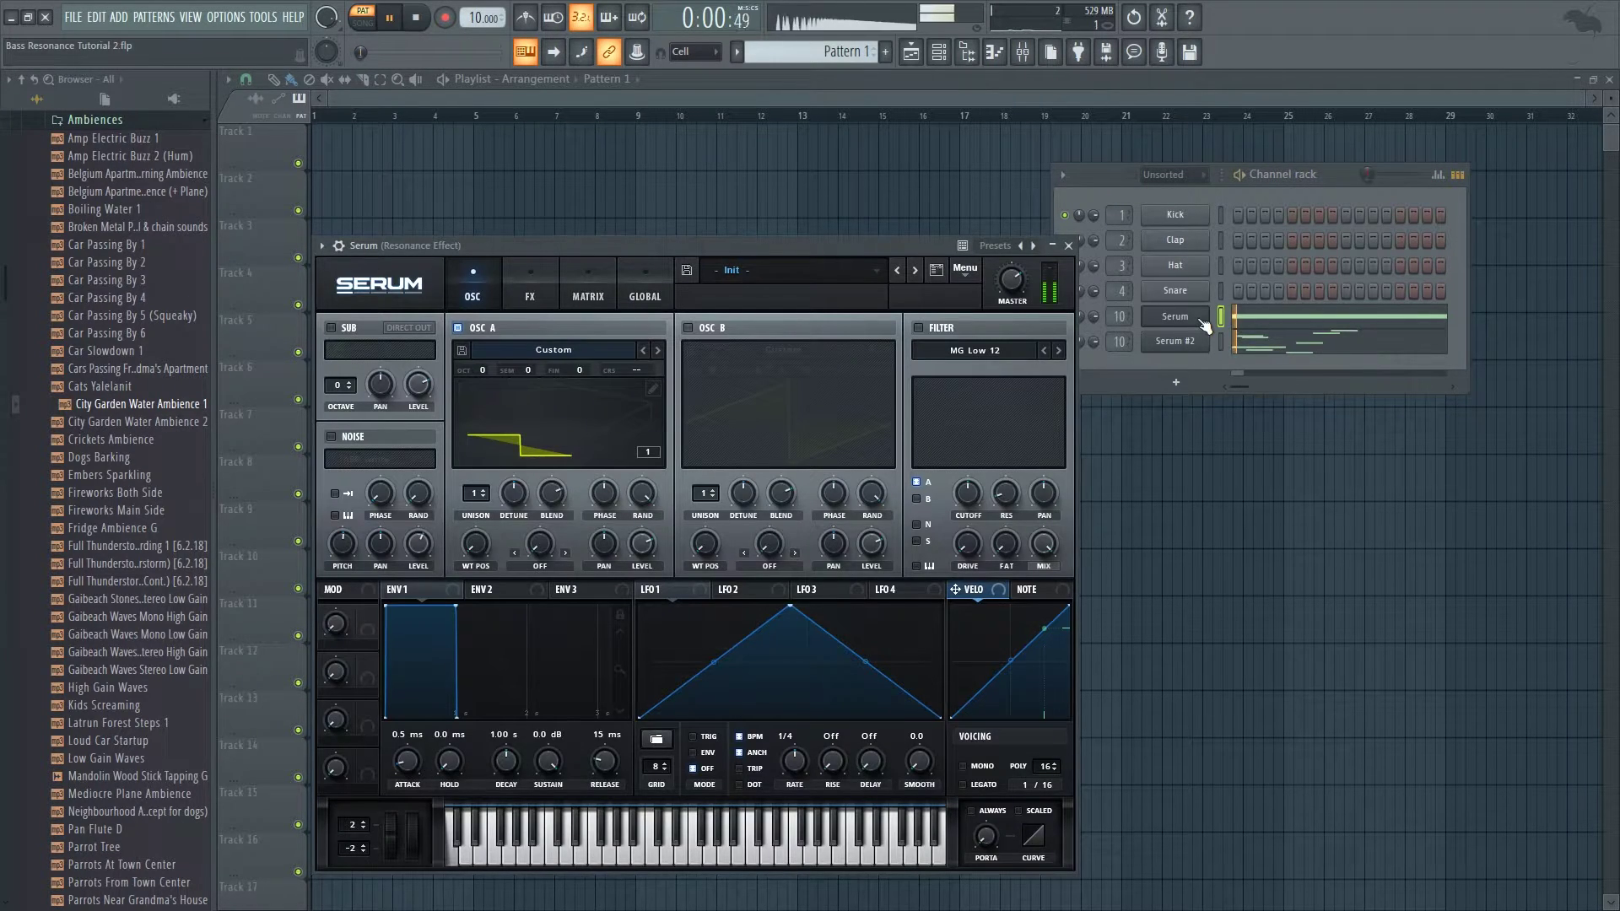
key(space)
click(1183, 361)
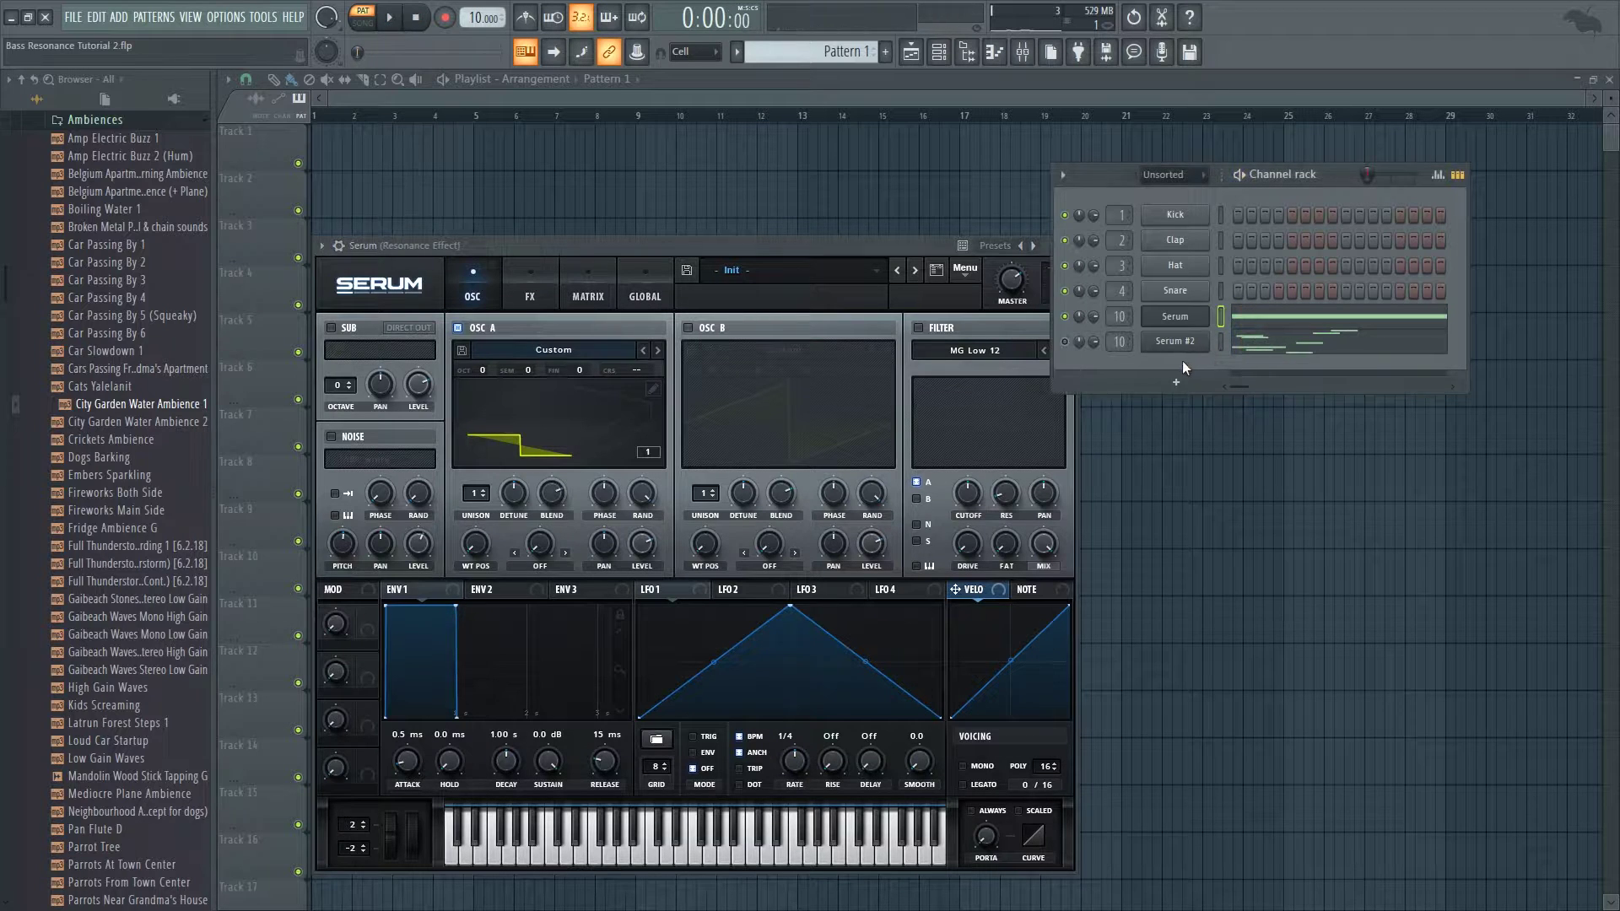
click(935, 246)
click(1072, 245)
Mute Serum, unmute Serum #2, examine its oscillator and FX settings and play it alone
click(1065, 315)
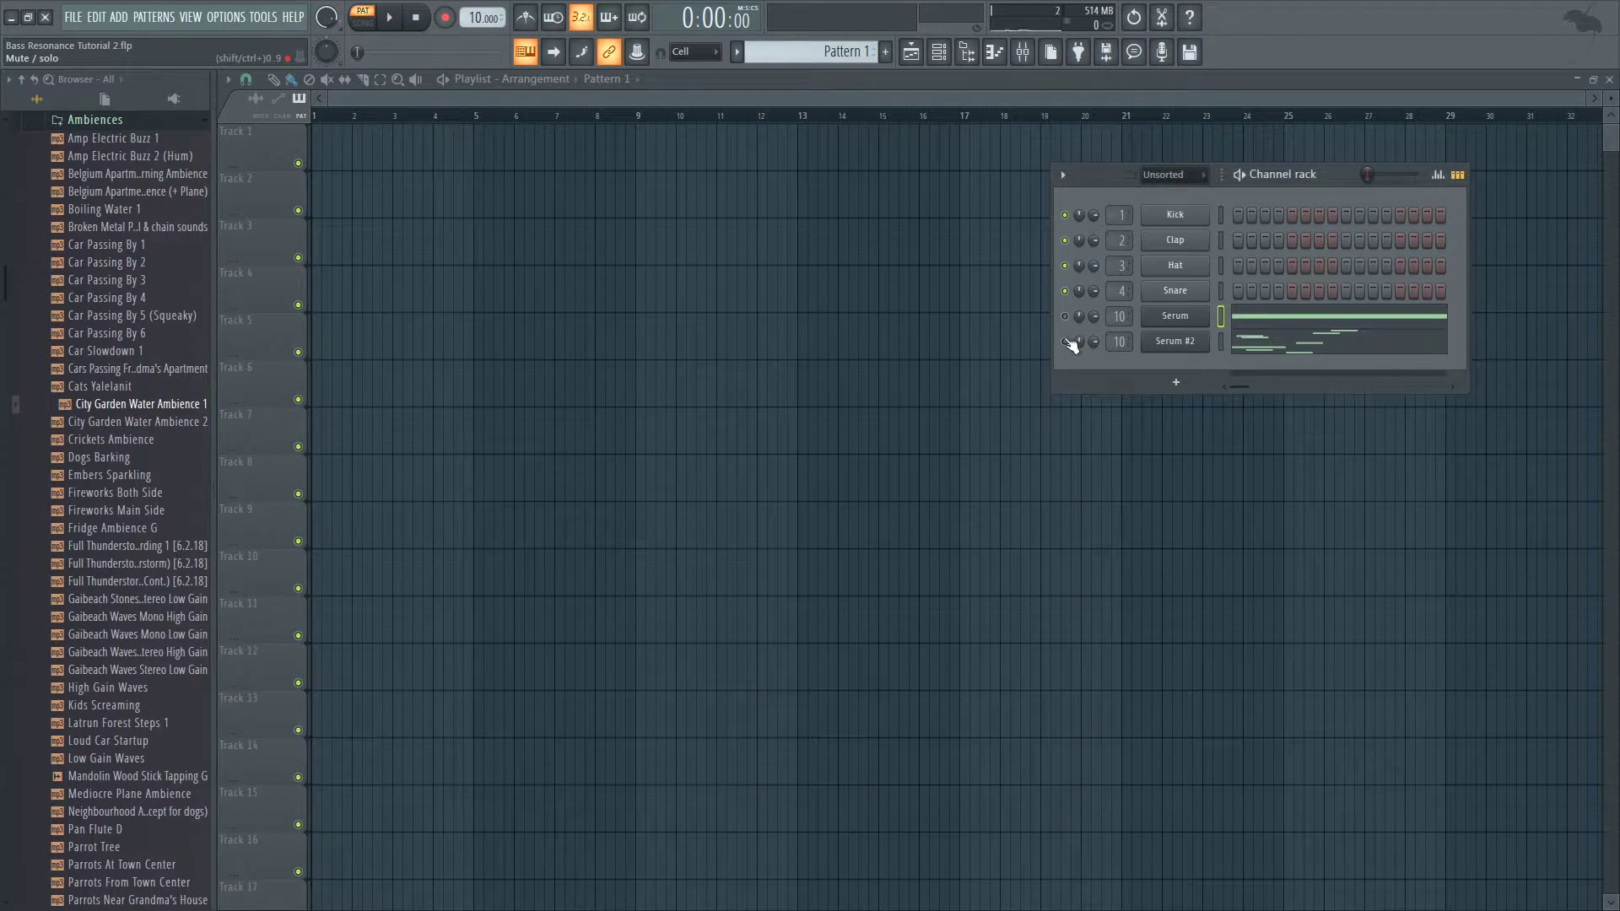
click(1170, 342)
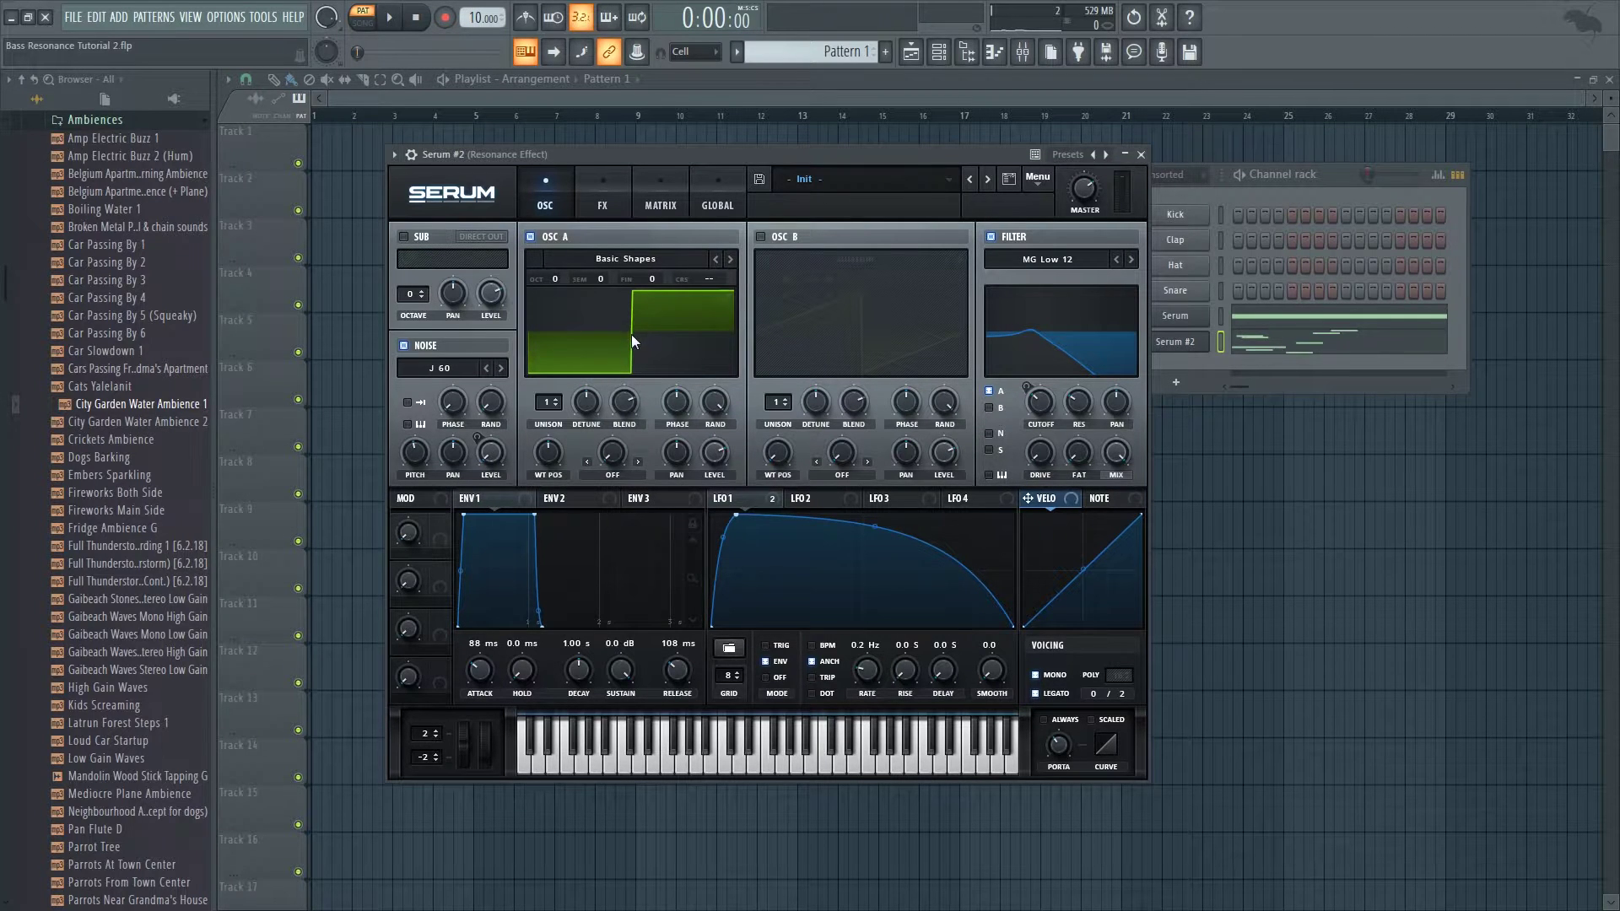
click(601, 199)
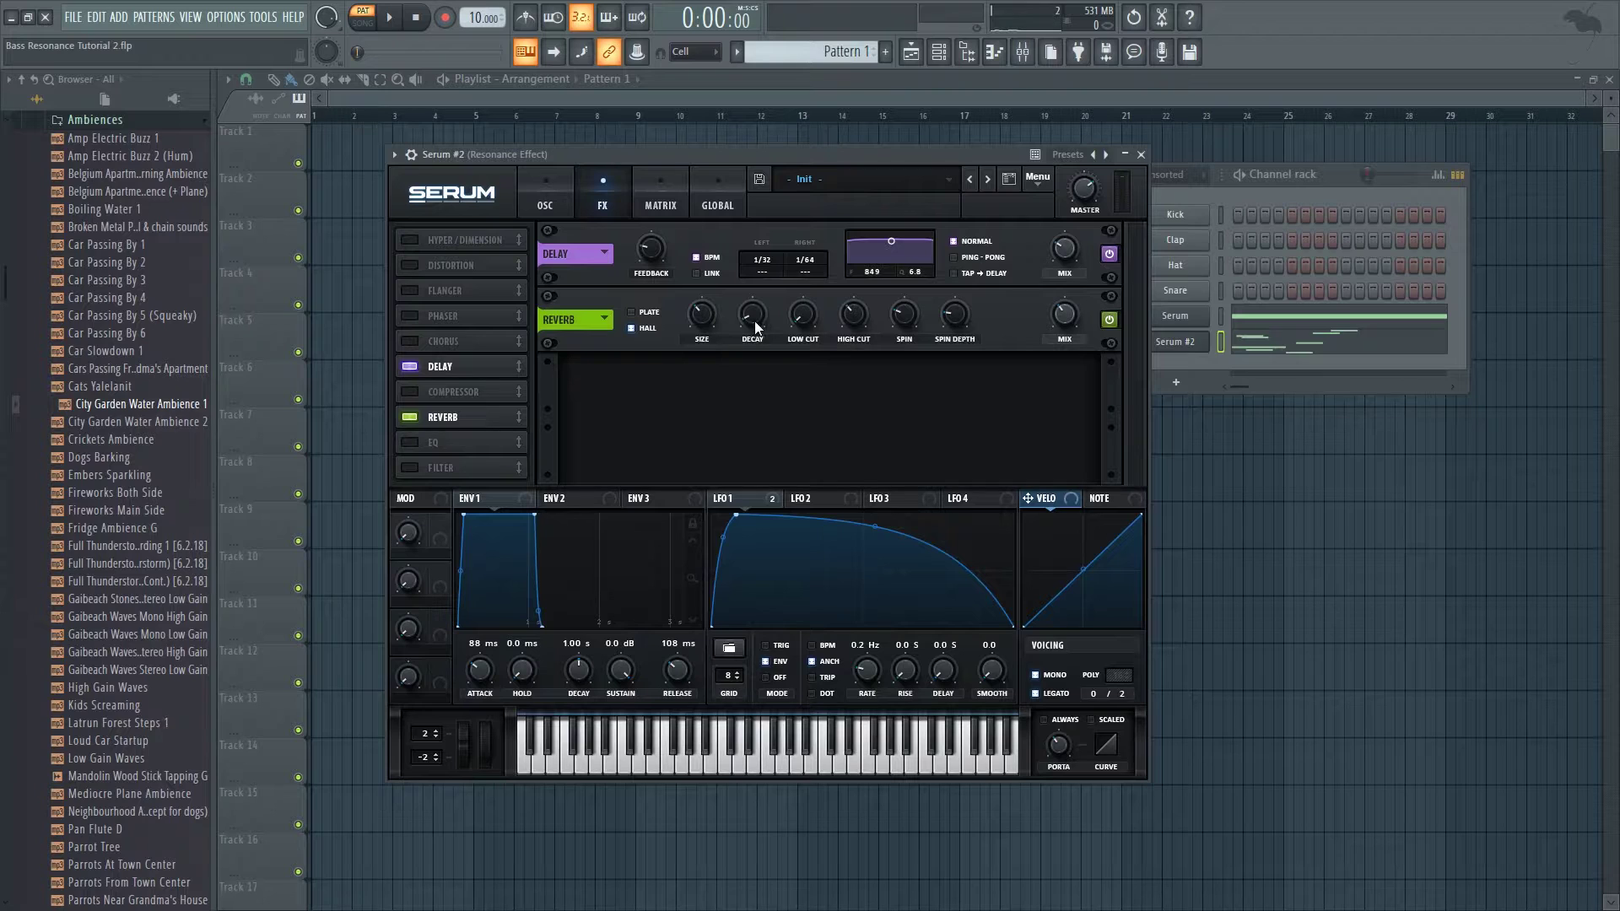
key(space)
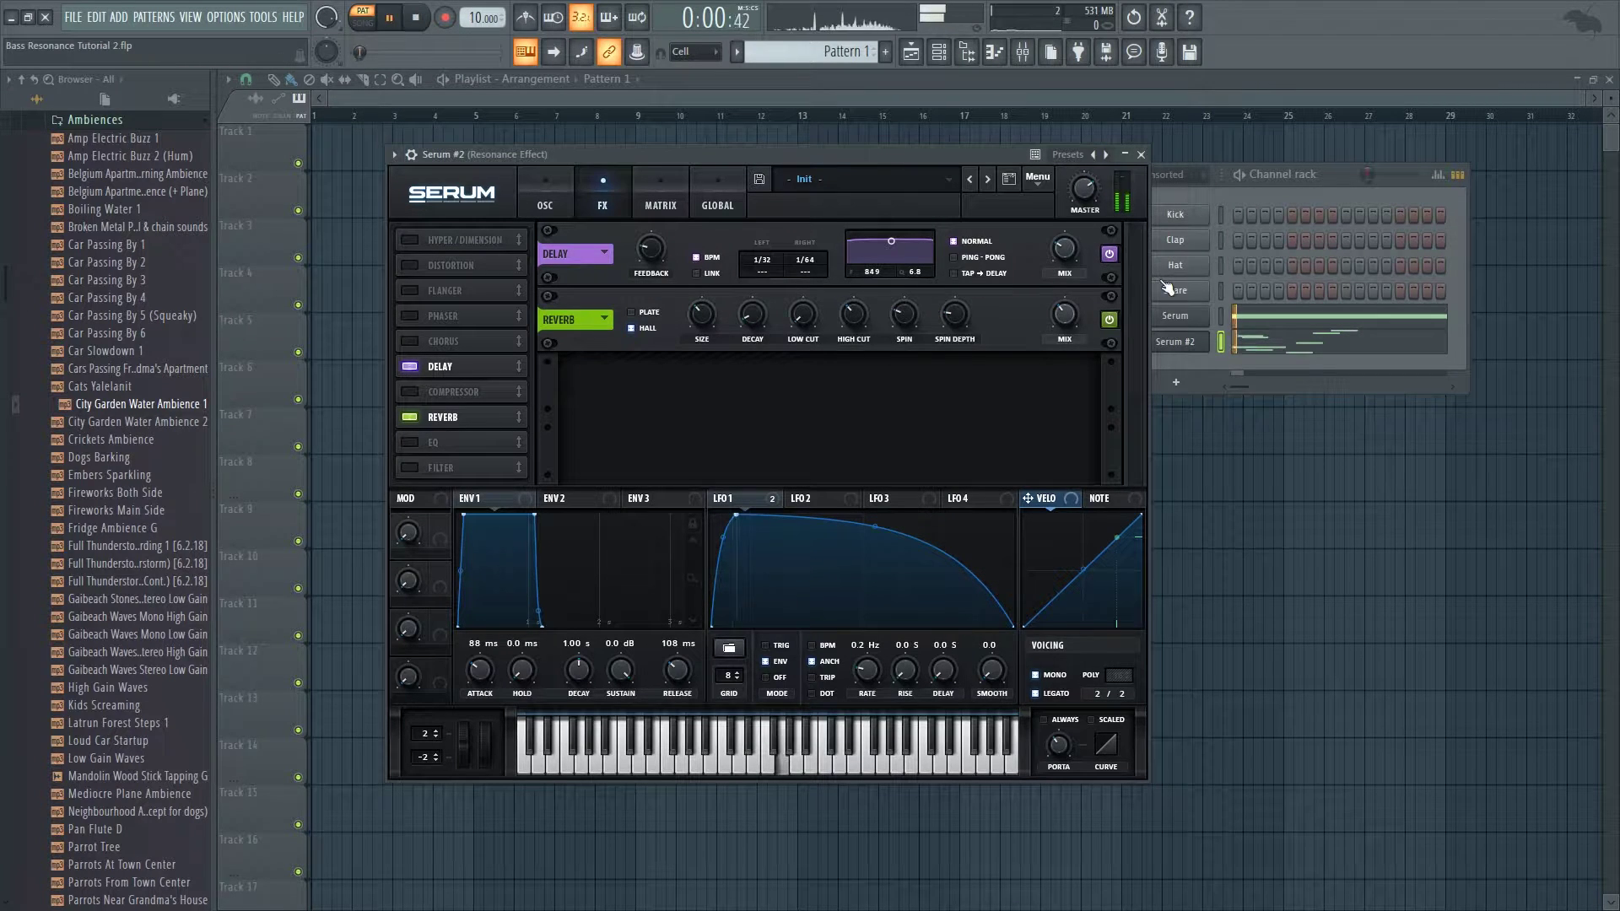
click(1141, 154)
key(space)
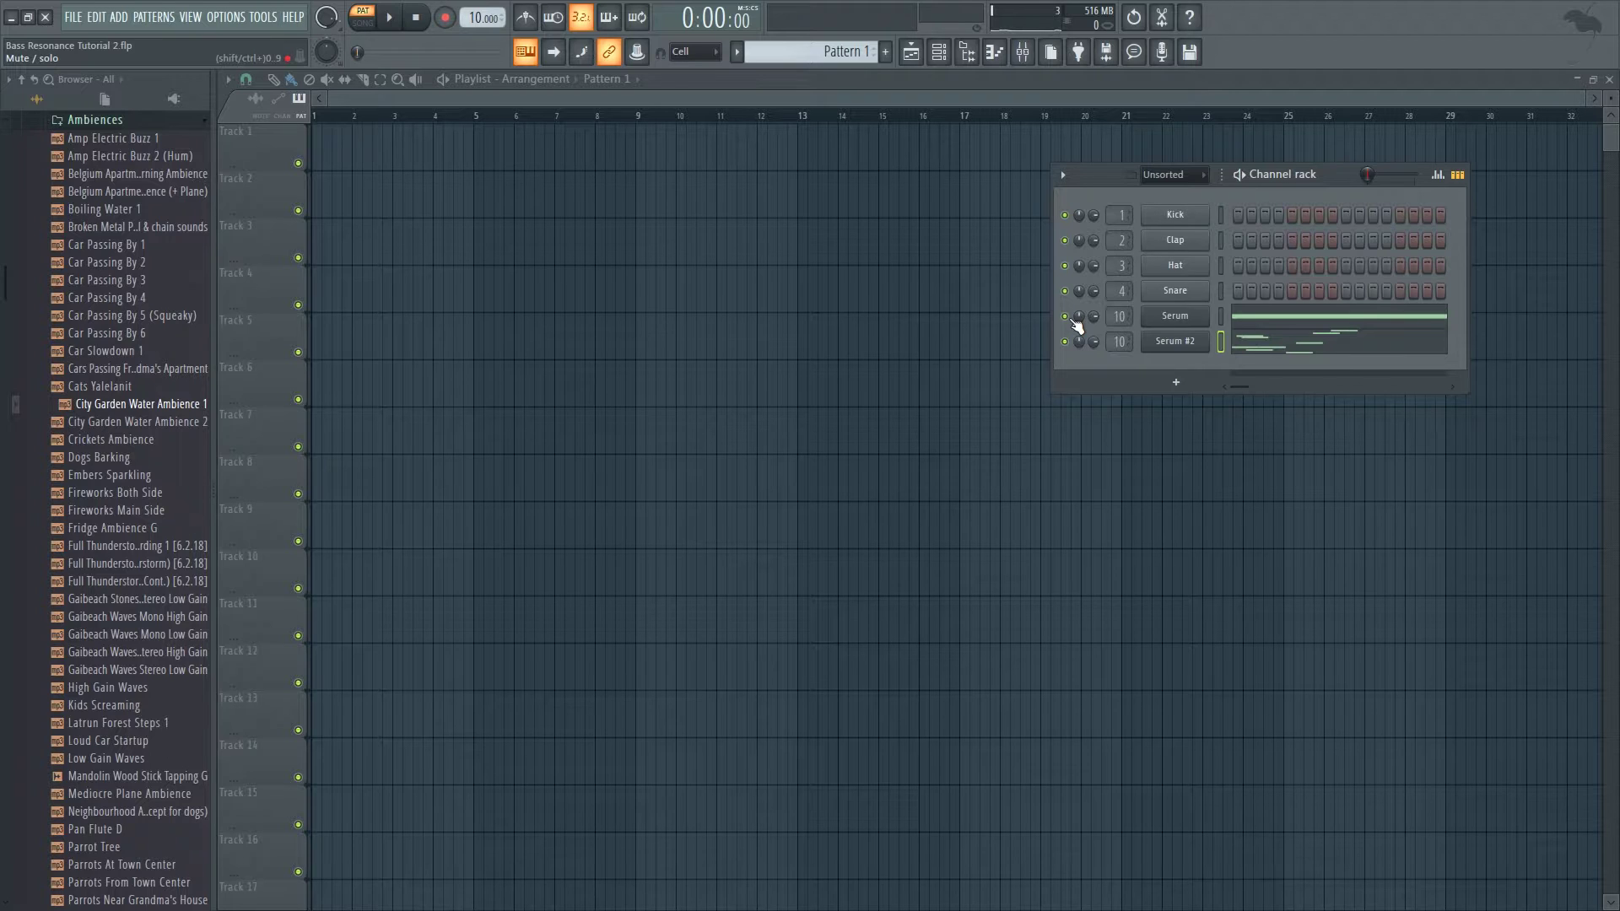
Play the pattern with both Serum channels unmuted to hear the layers together
key(space)
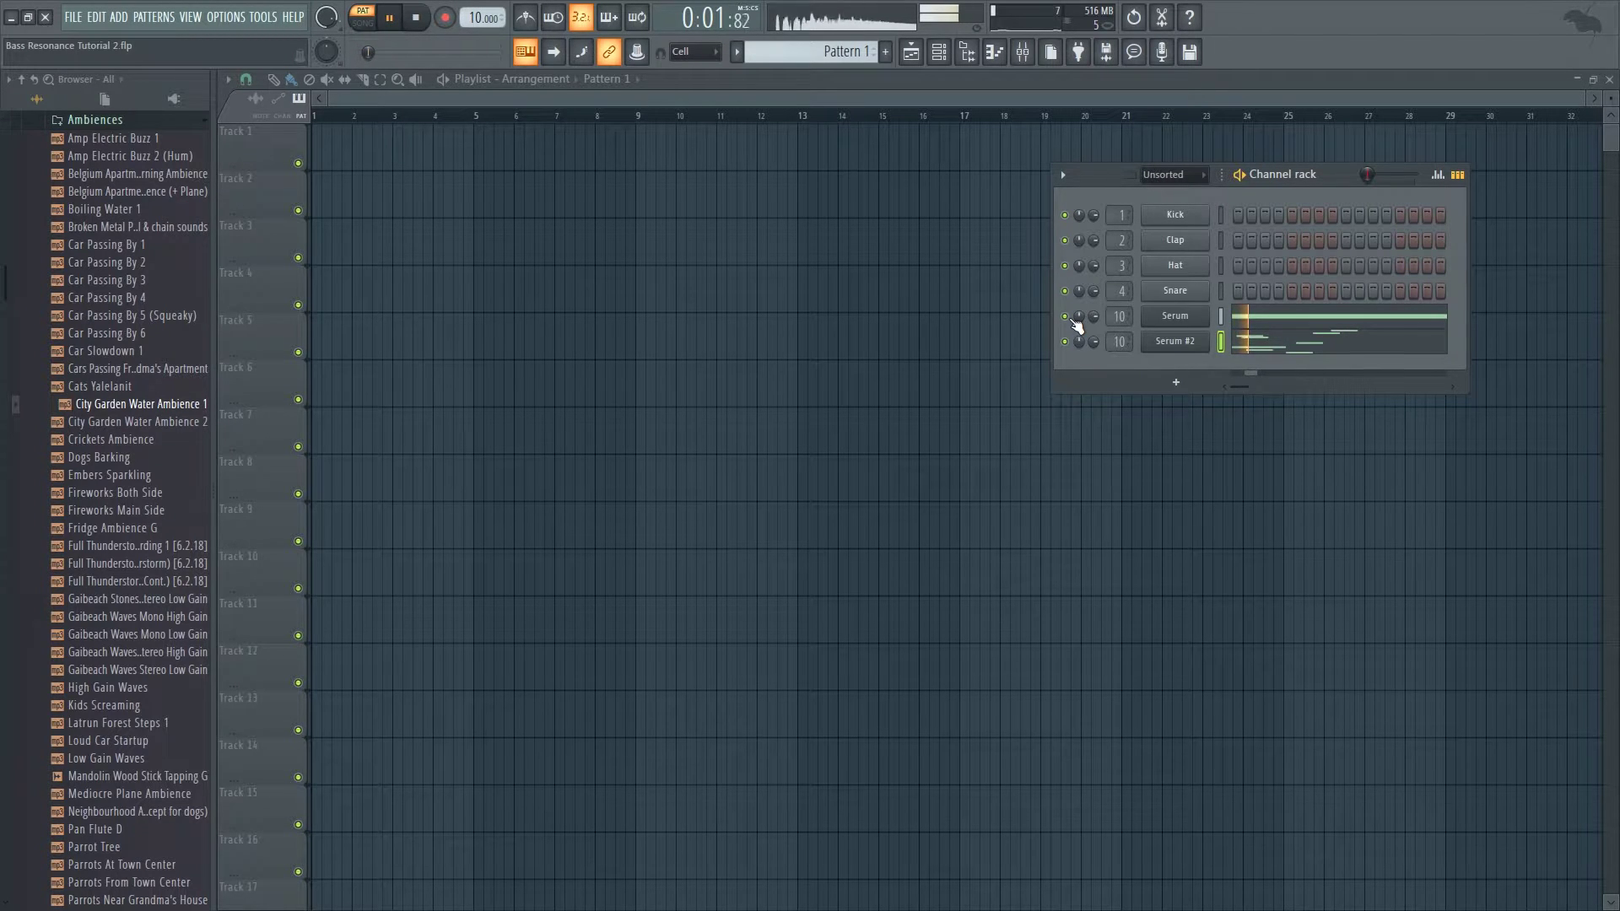
key(space)
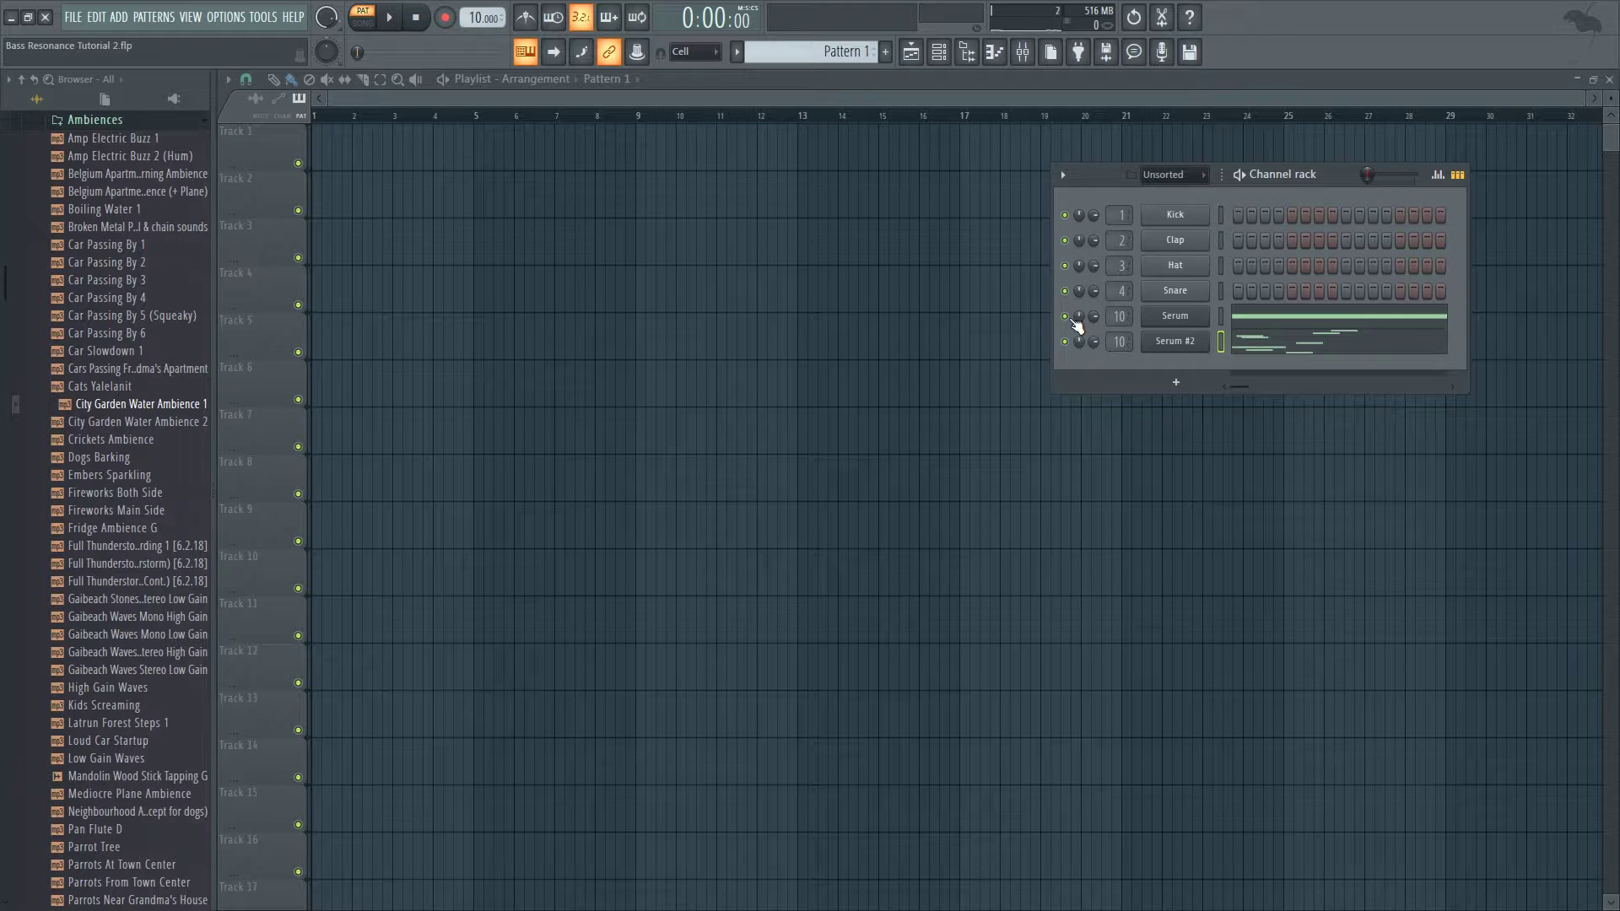
Enable effects on the Resonance Effect mixer track and bypass every loaded effect except Phasis
click(1023, 51)
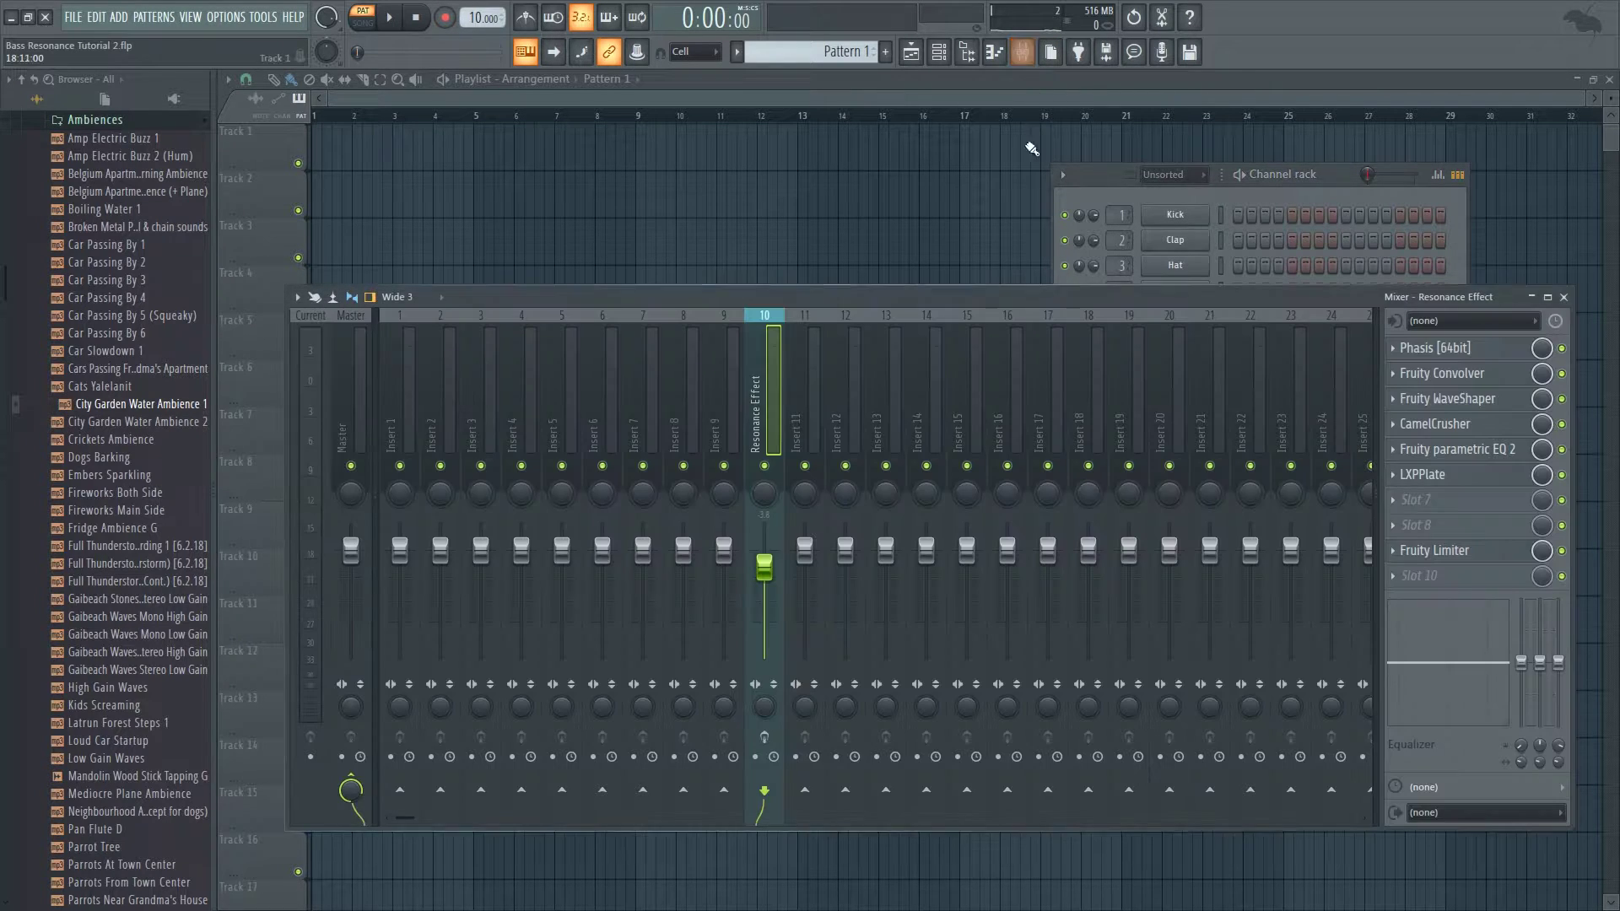
click(768, 738)
click(1562, 552)
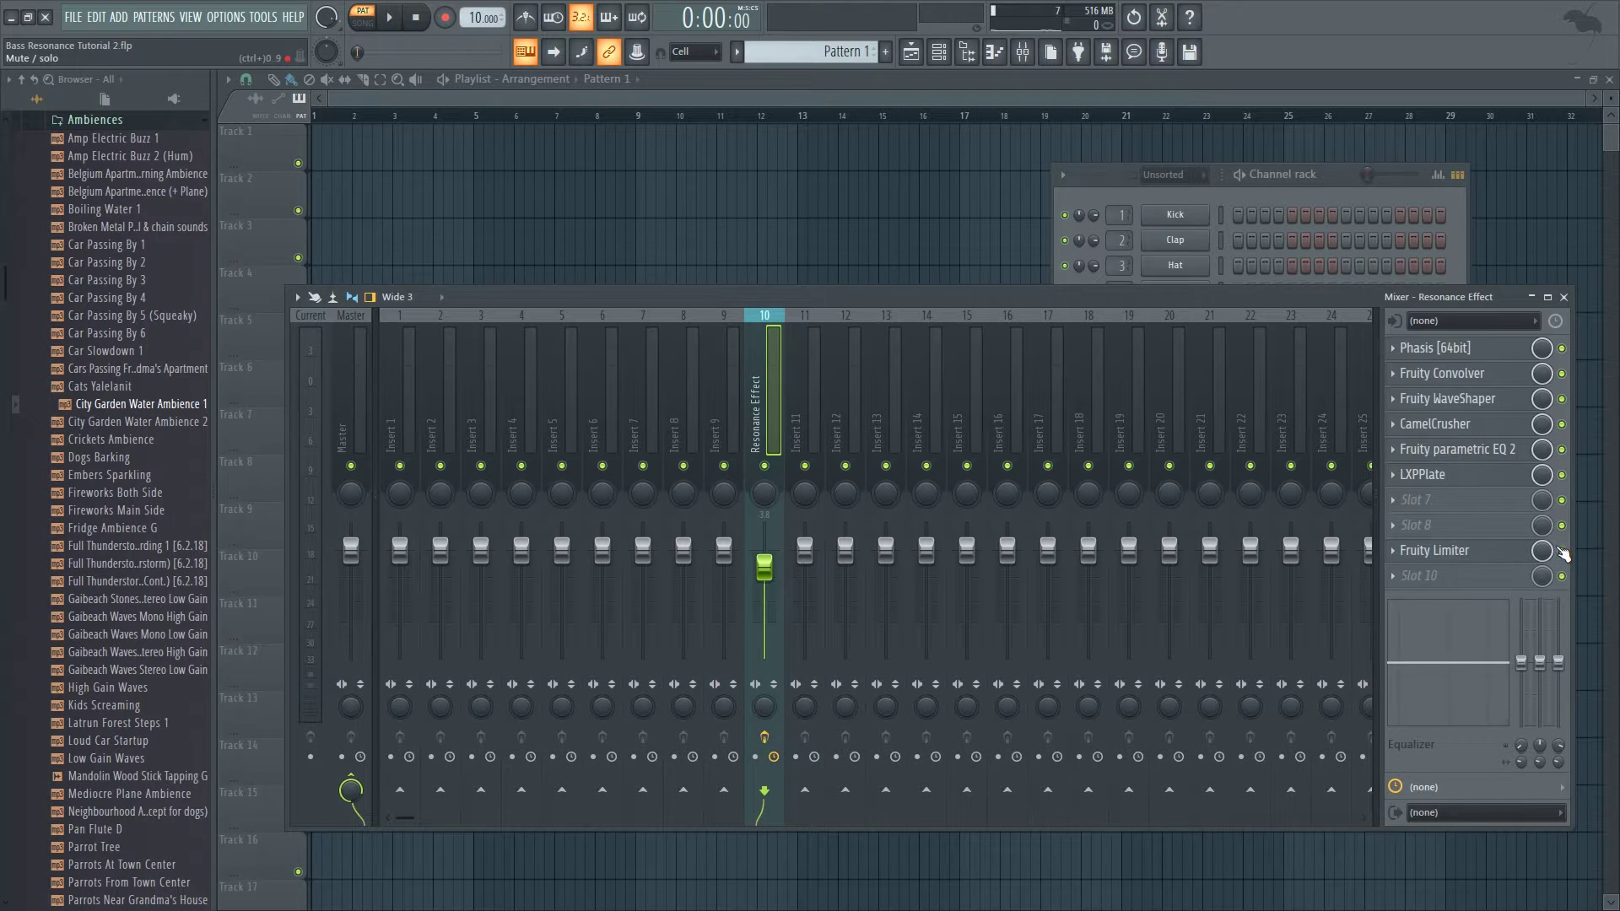
drag(1575, 484, 1573, 381)
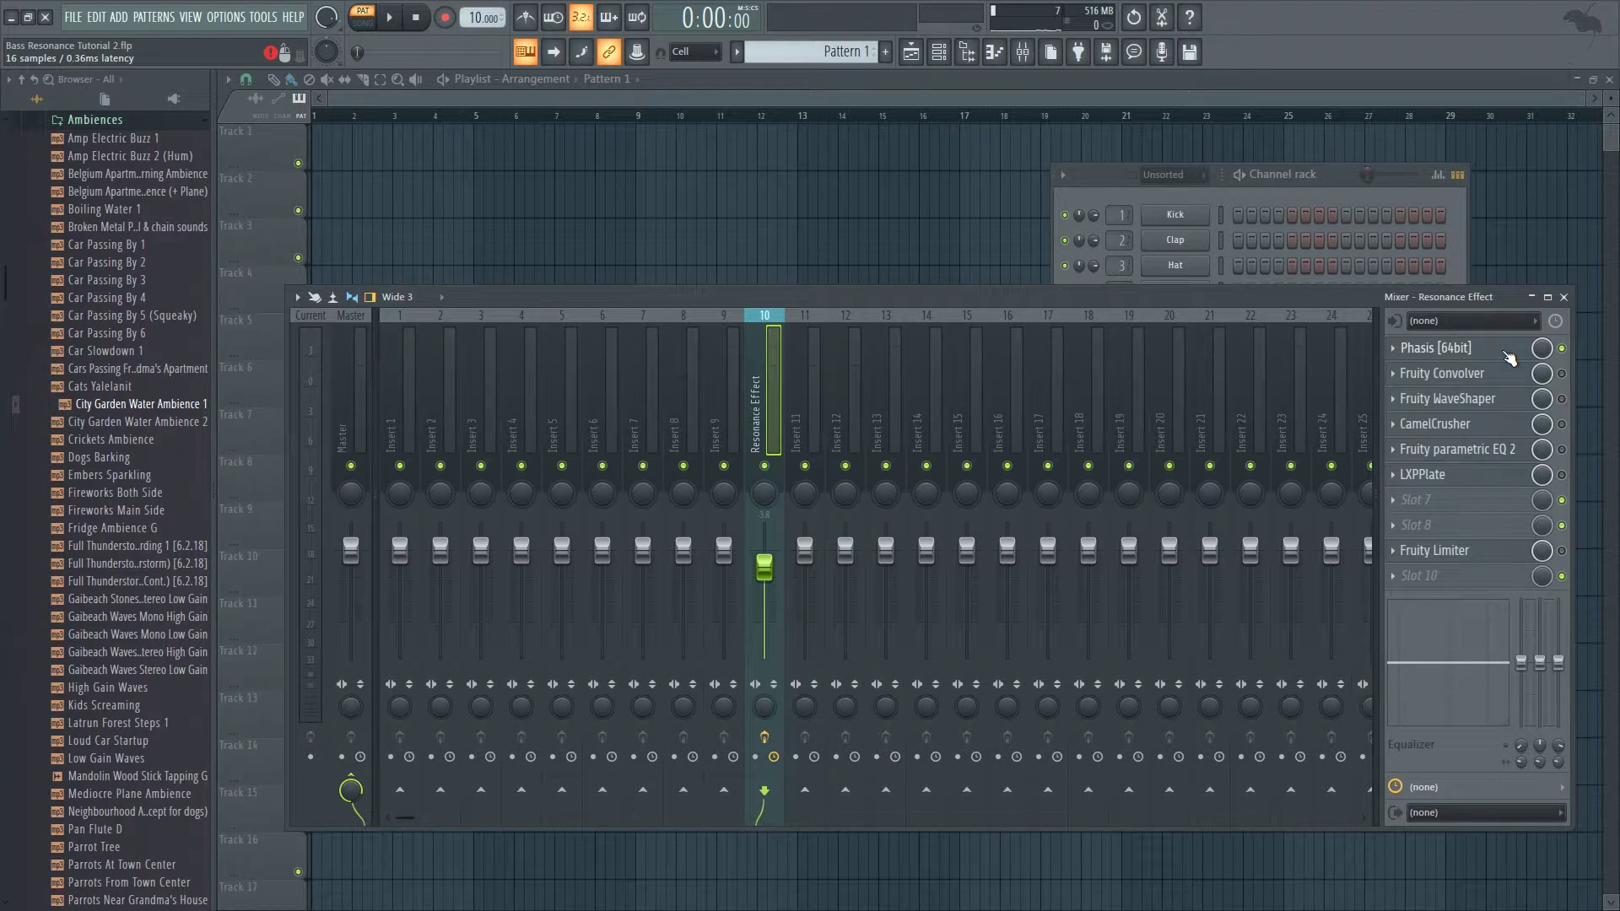
Open Phasis on the Resonance Effect track and play the pattern to hear its Vocal Touch preset
click(1506, 353)
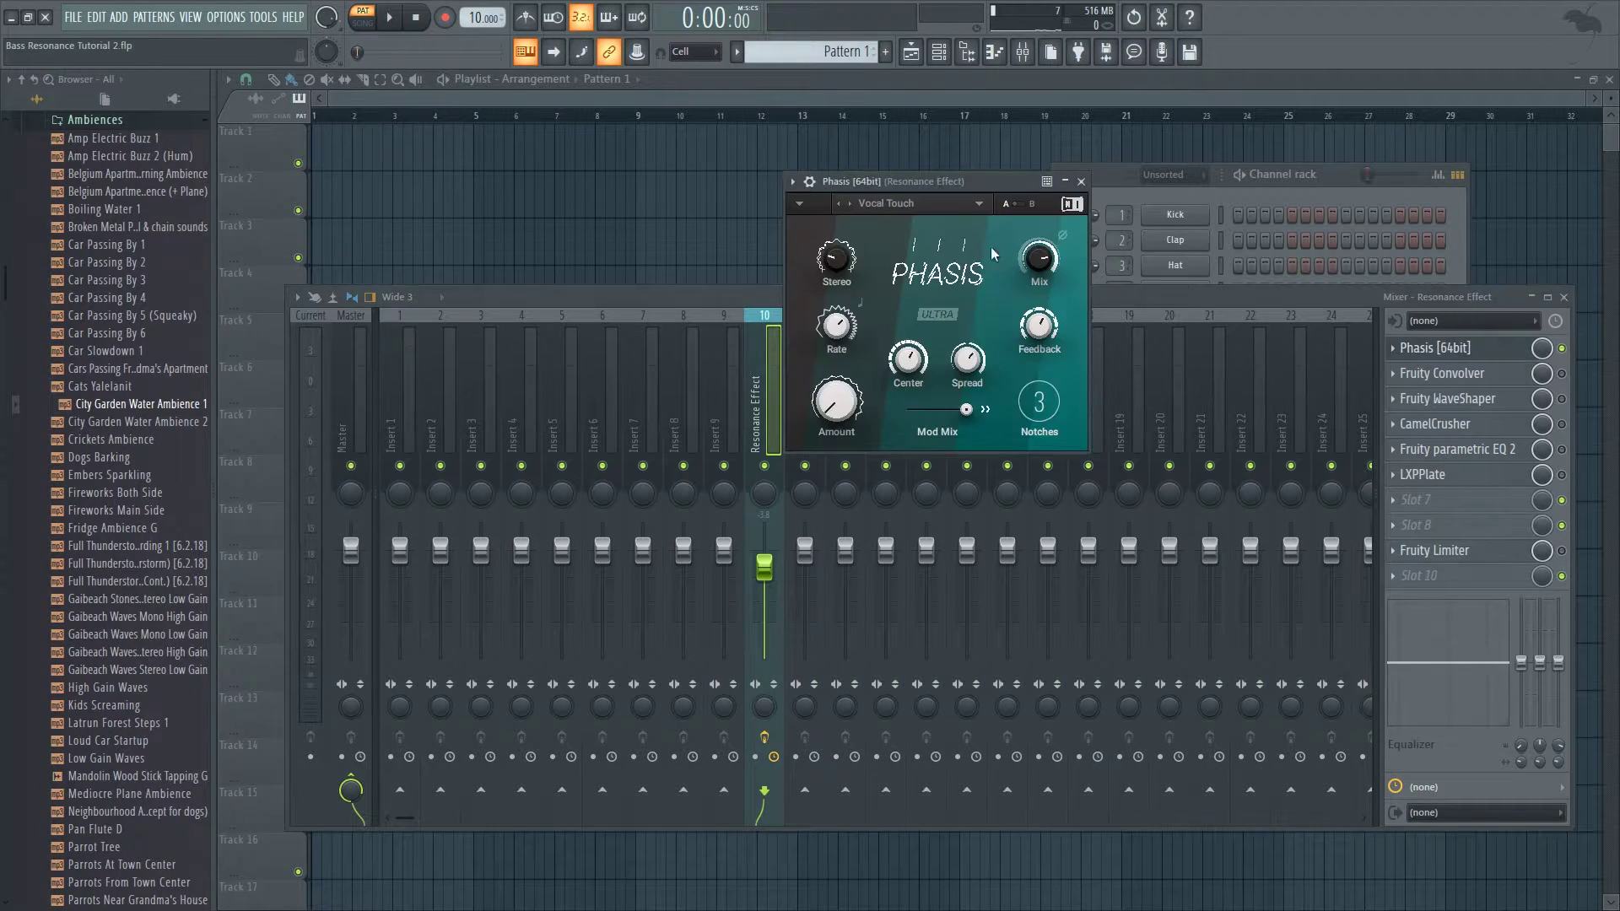
drag(957, 185, 913, 204)
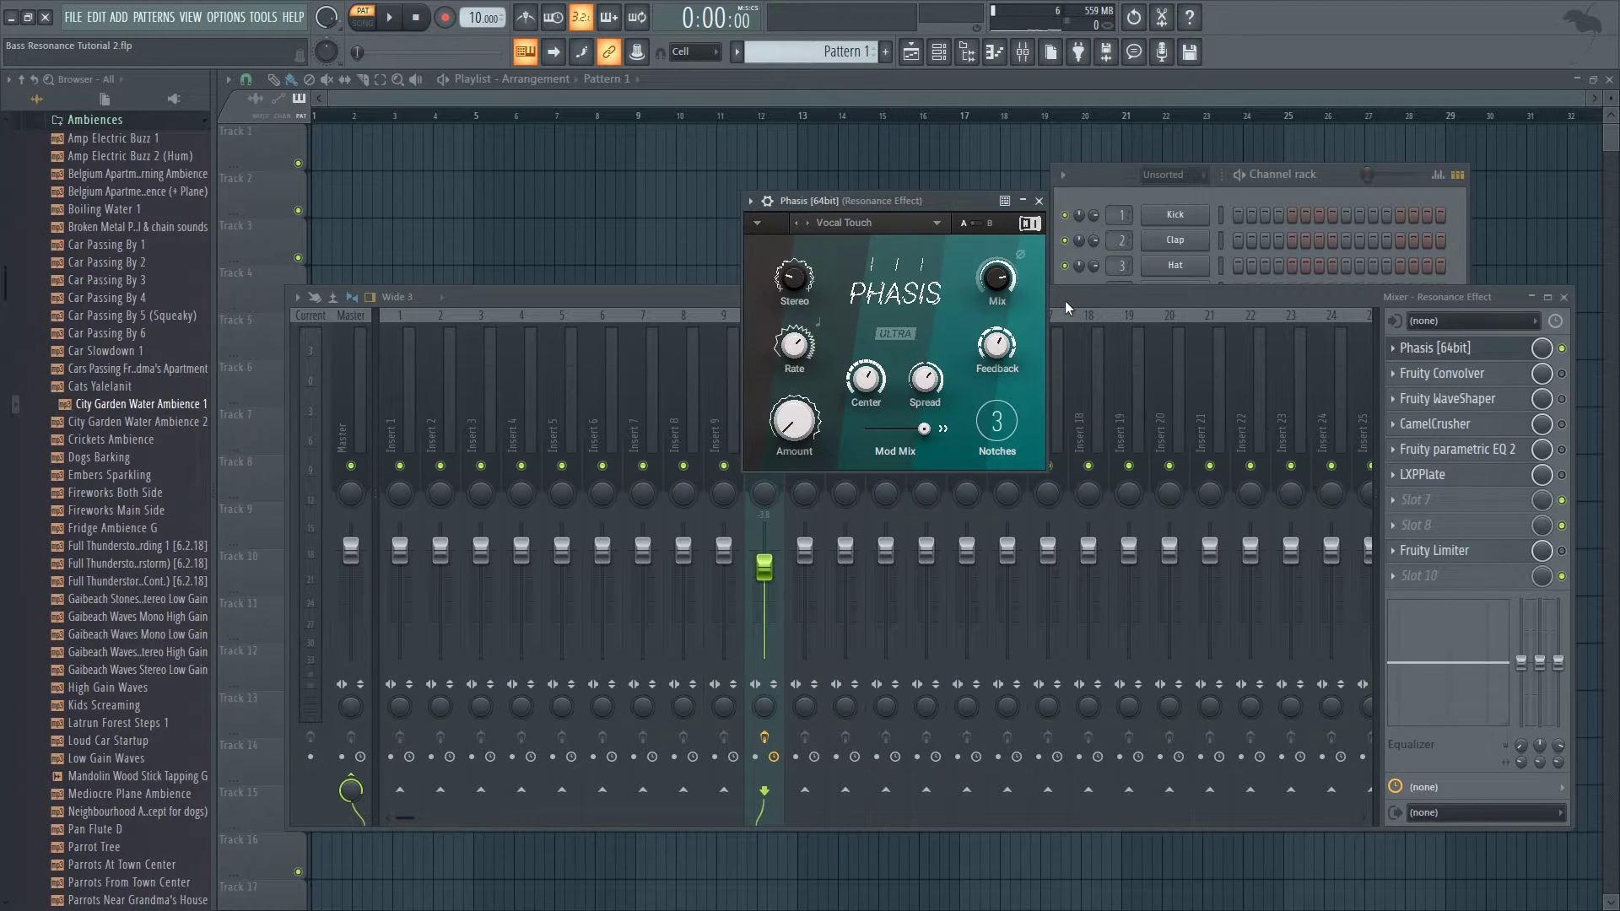
key(space)
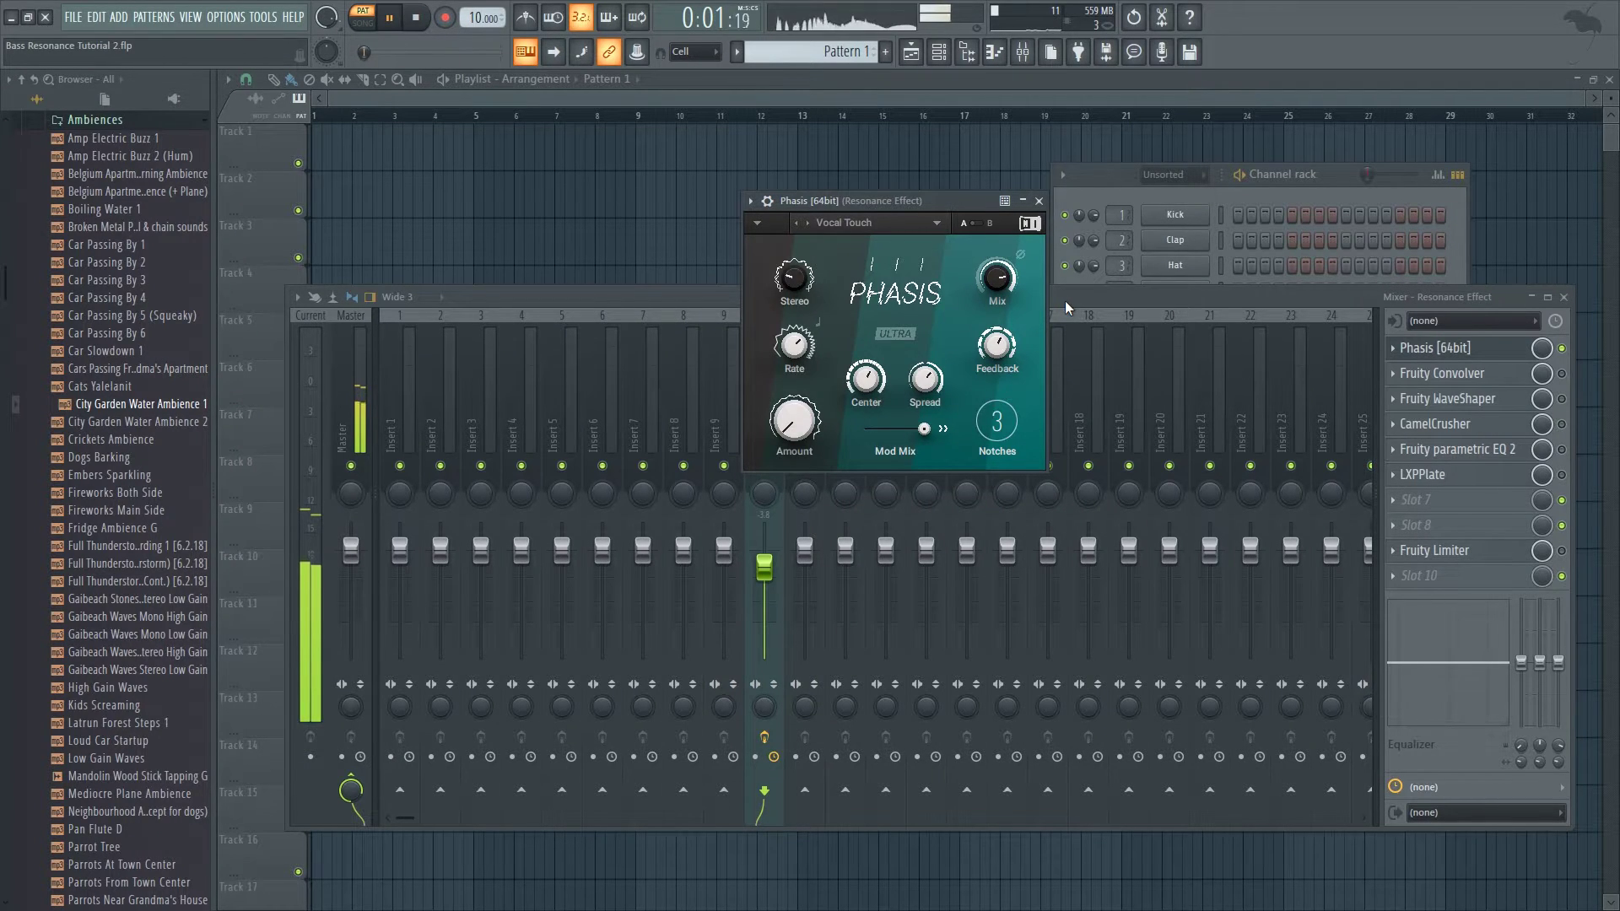
key(space)
Raise the Phasis Amount to 100 %, play the pattern, turn the Amount back down and close Phasis
drag(794, 419, 794, 334)
key(space)
scroll(800, 425, up, 4)
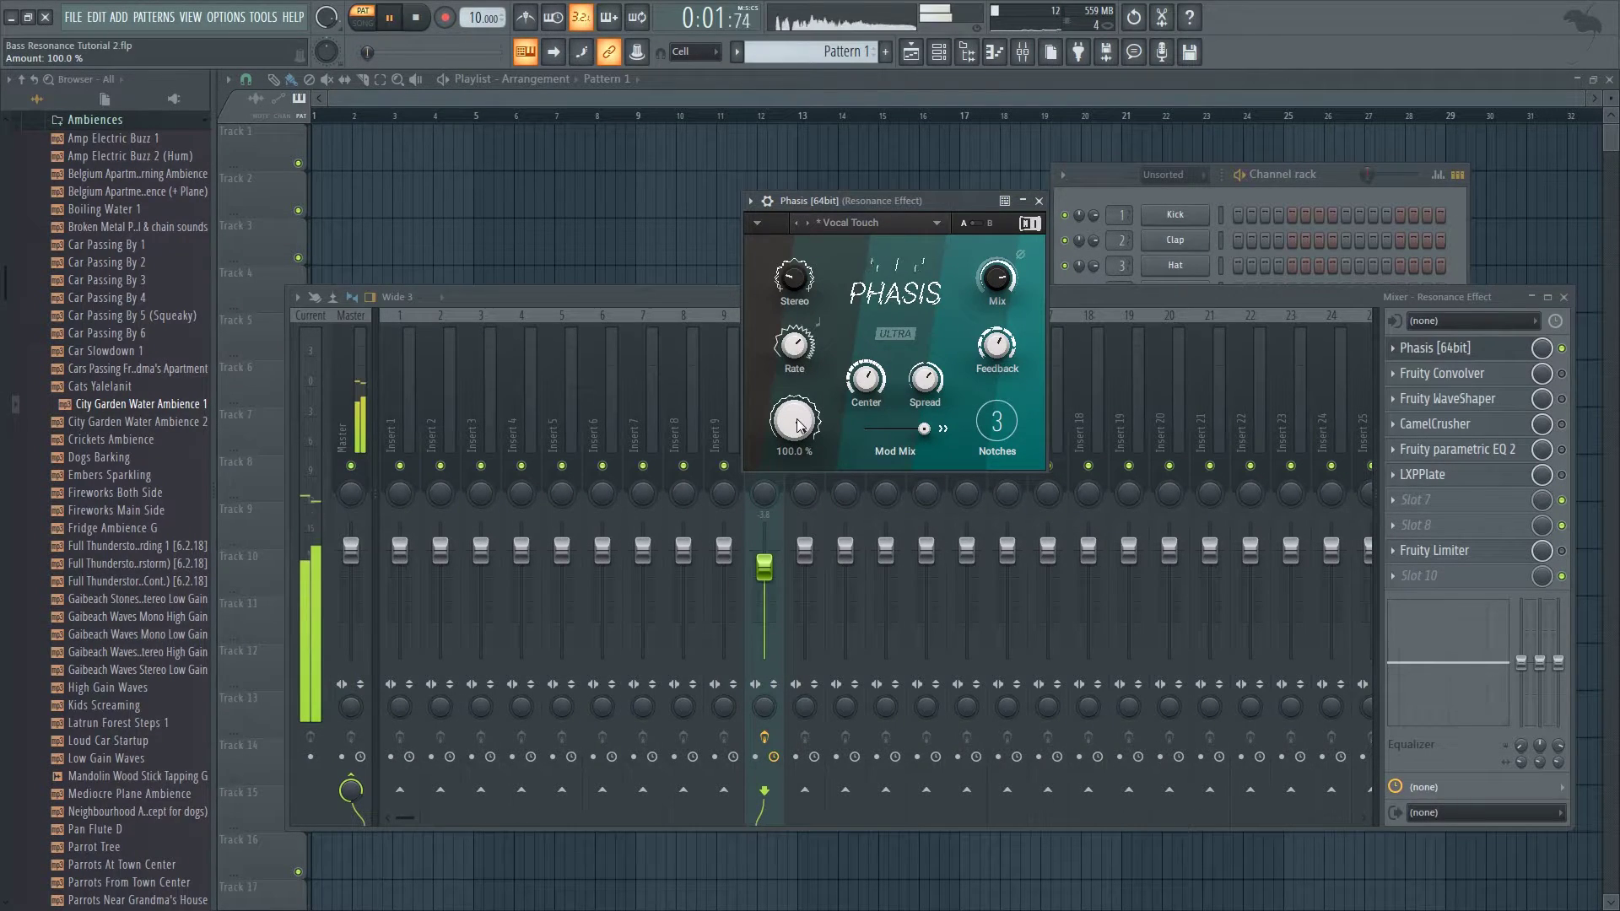
drag(801, 424, 801, 502)
key(space)
click(1040, 202)
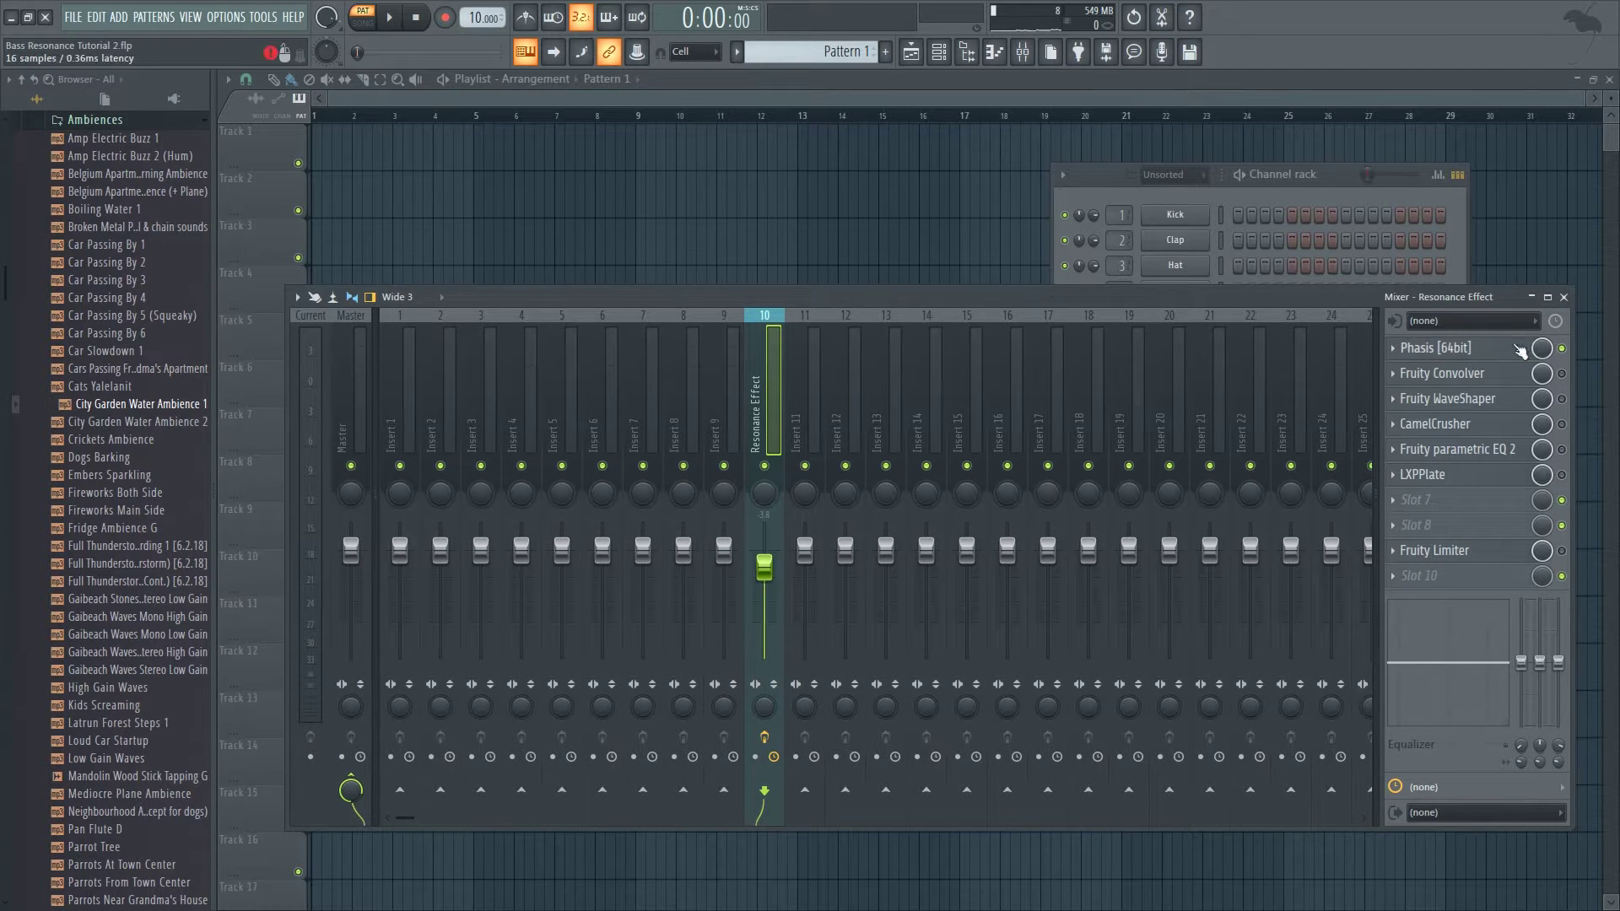
Enable Fruity Convolver on the Resonance Effect track and open it to examine its White Noise impulse
click(1562, 374)
click(1426, 373)
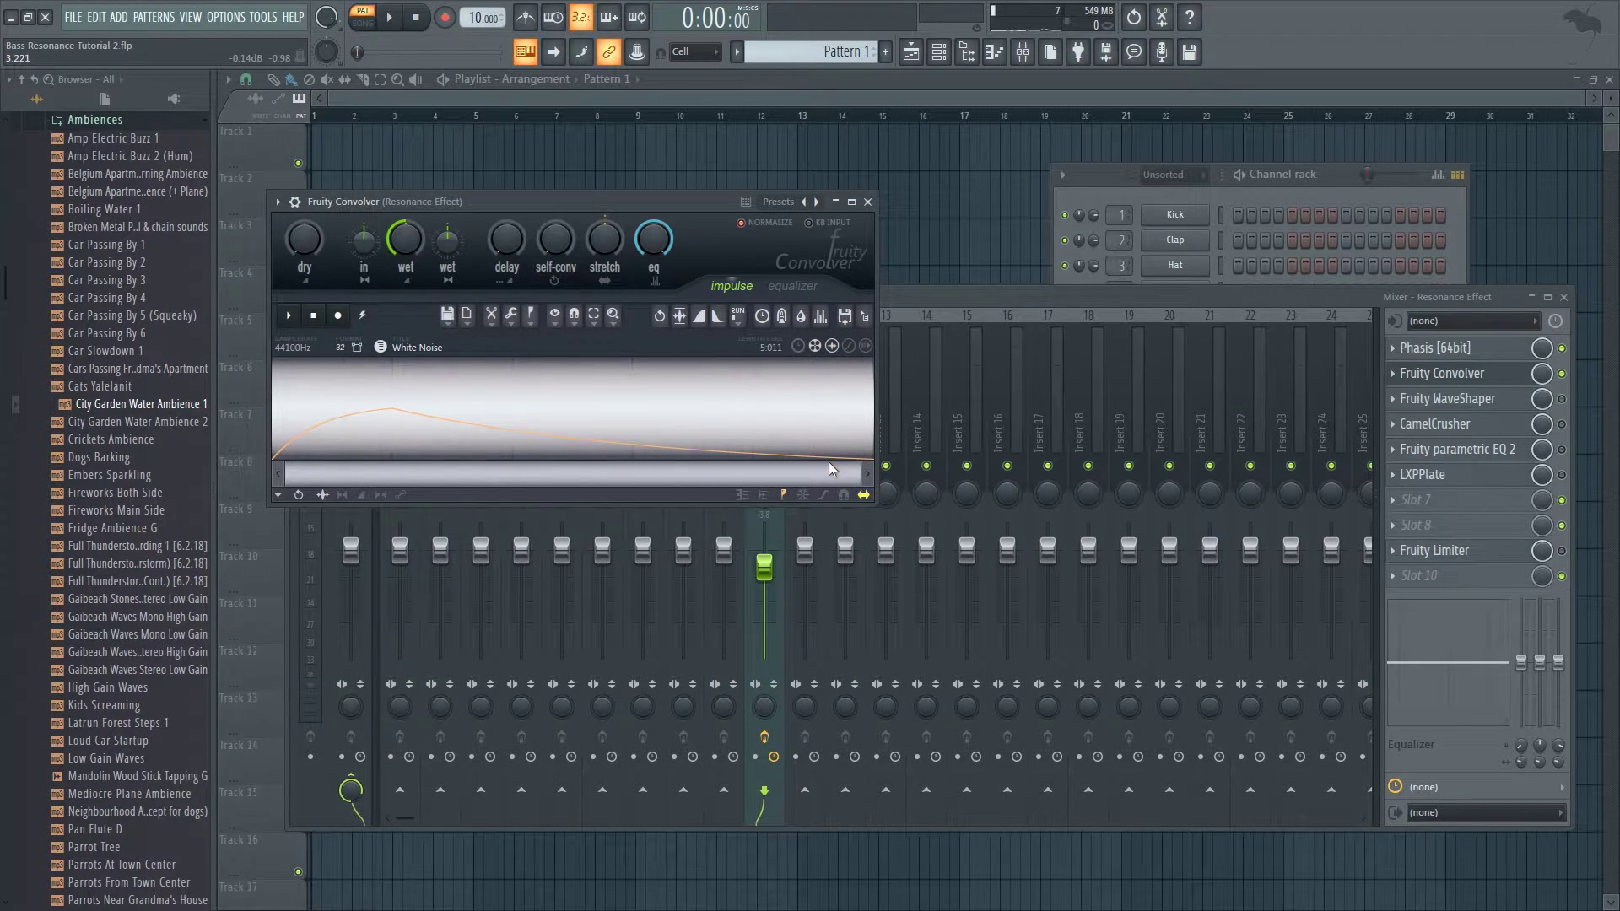
click(972, 295)
click(1086, 189)
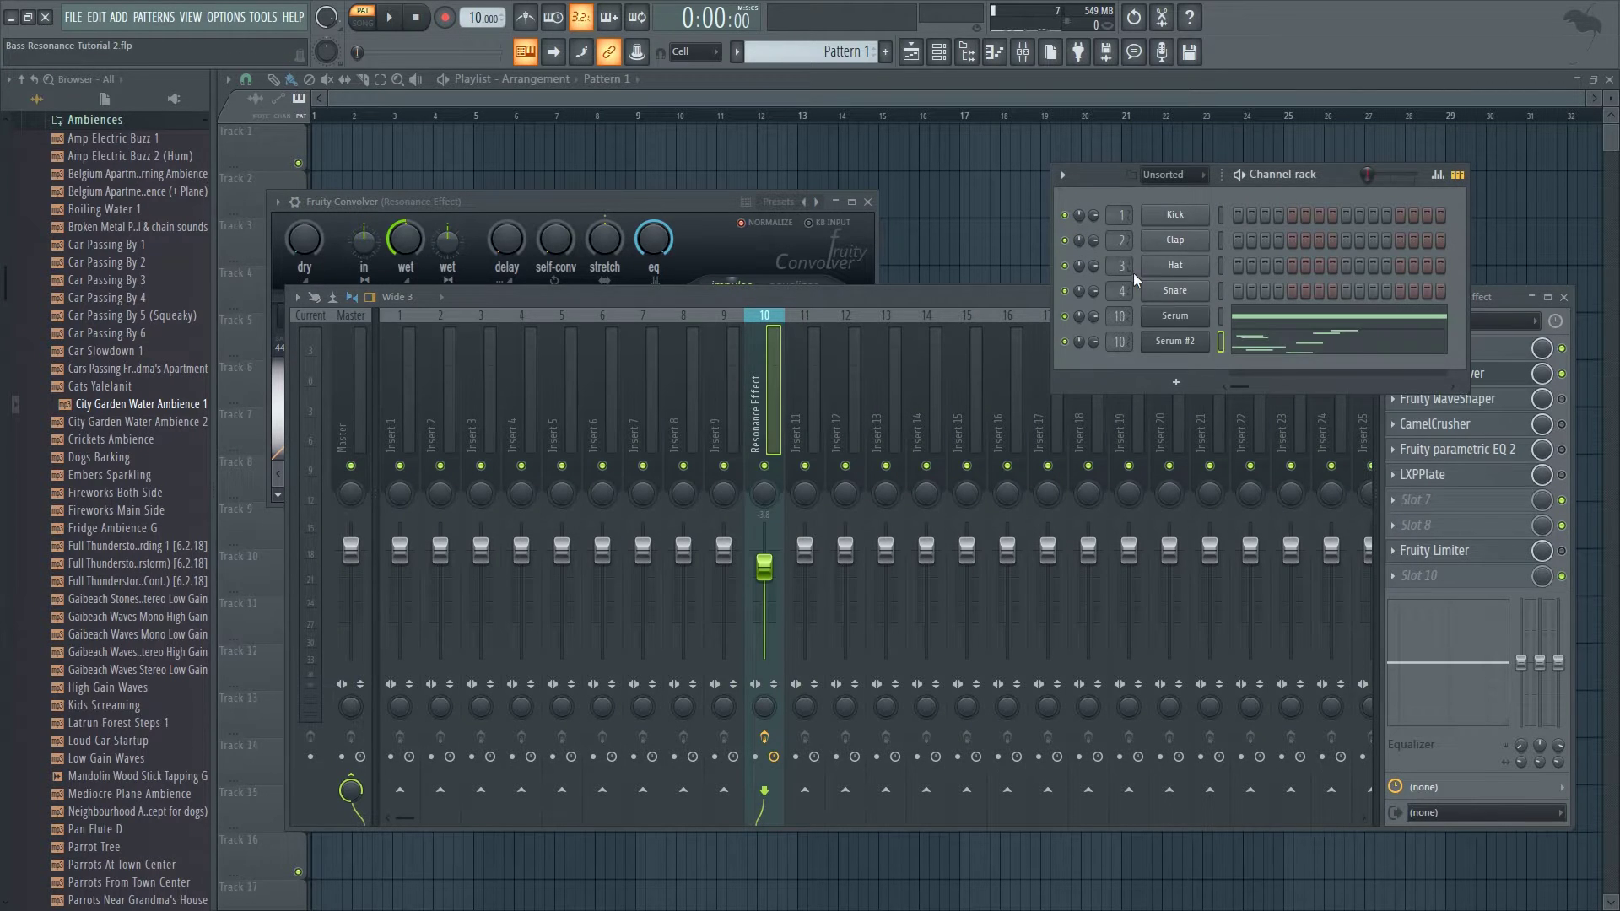
Readjust the Resonance Effect track's volume fader to slightly below the neighbouring tracks and close Fruity Convolver
drag(763, 567, 763, 523)
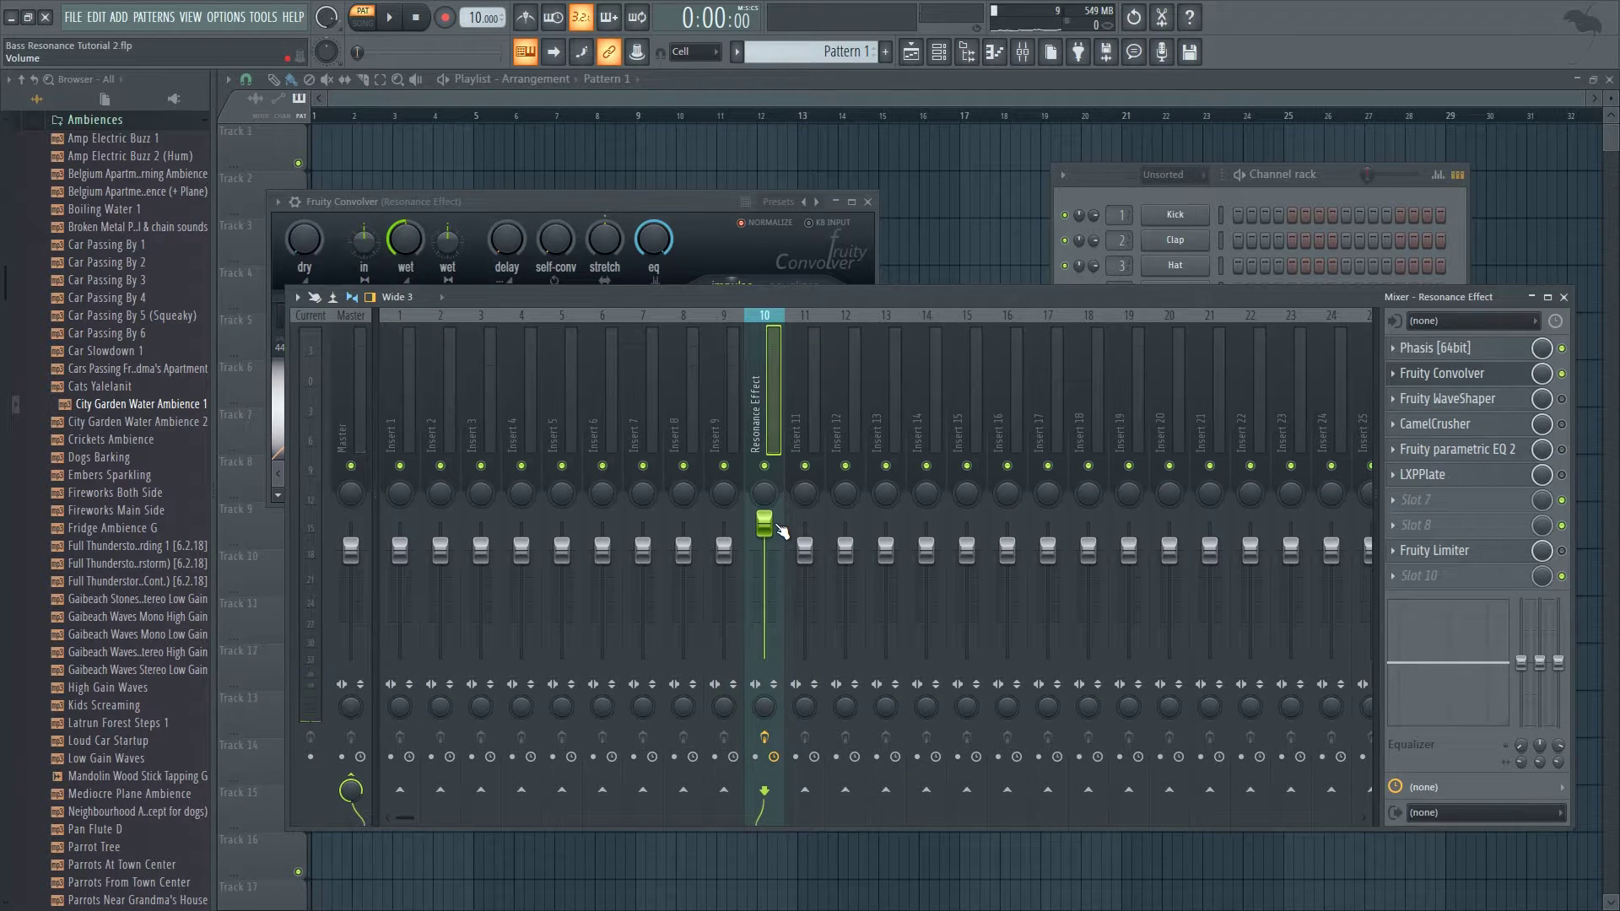
right_click(782, 528)
drag(782, 528, 781, 568)
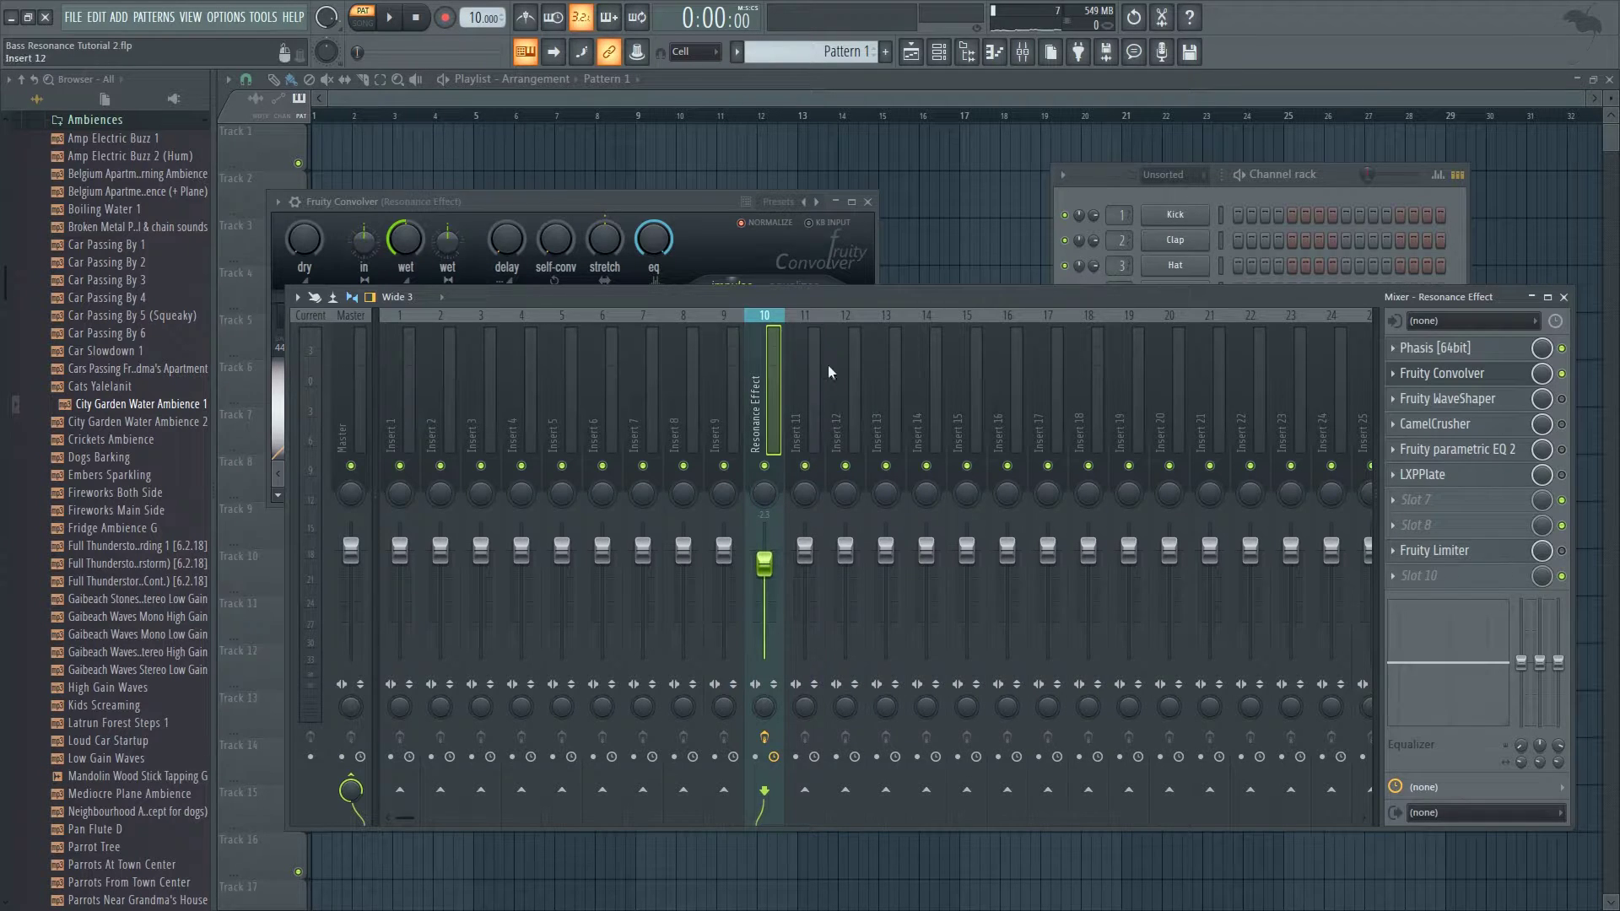
click(867, 201)
click(1115, 182)
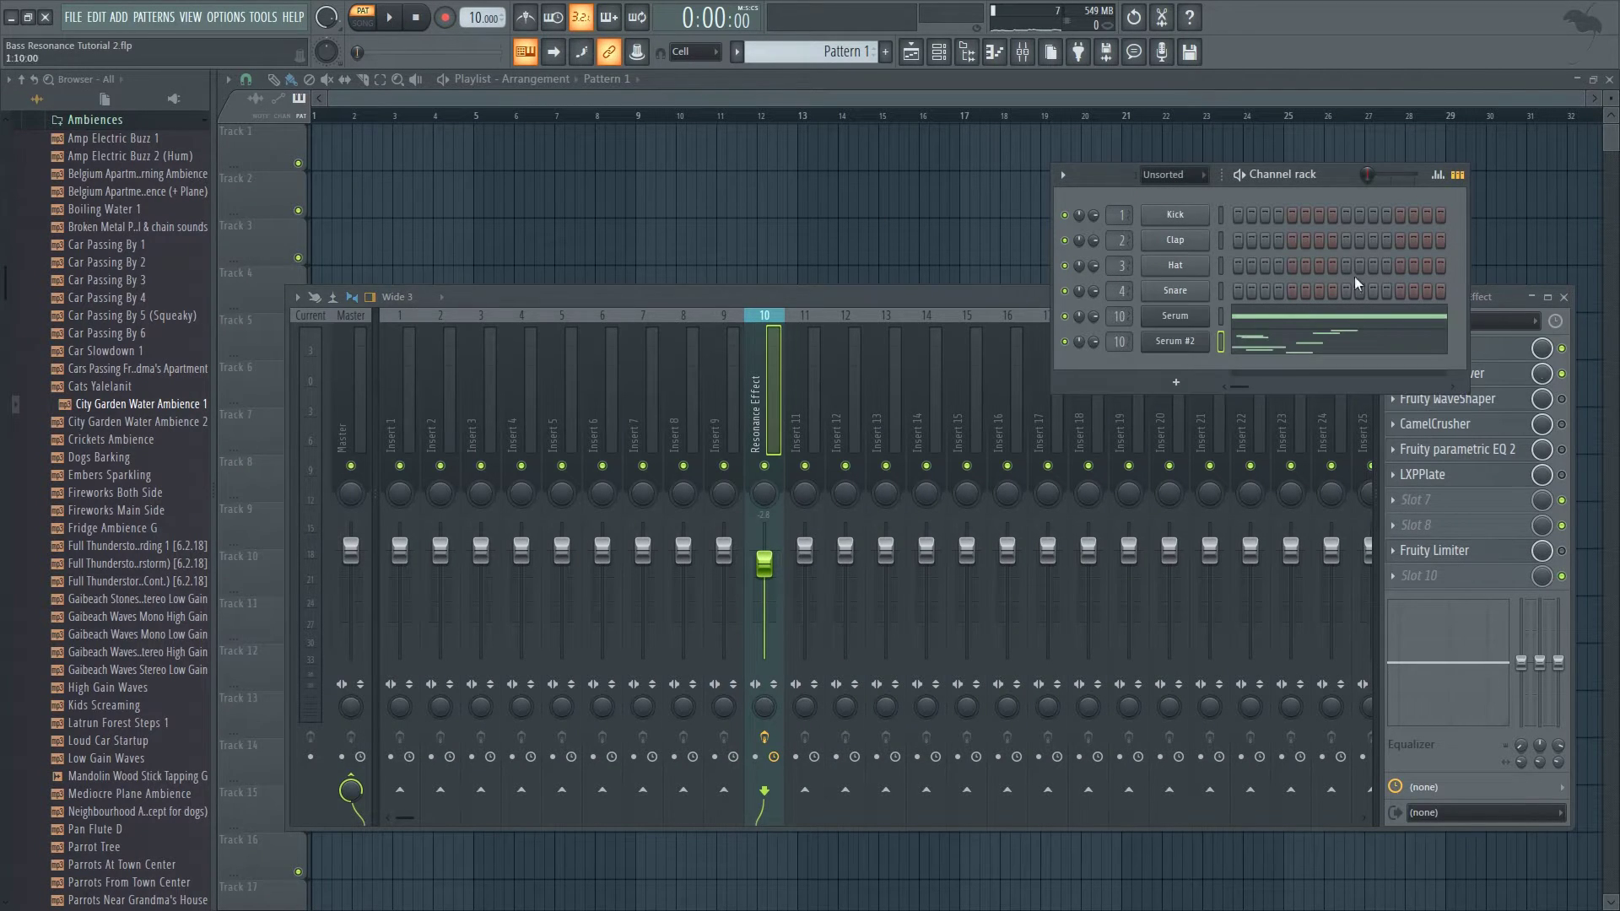
Enable Fruity WaveShaper and CamelCrusher on the Resonance Effect track and open both to examine their distortion settings
click(1562, 402)
click(1562, 425)
click(1511, 408)
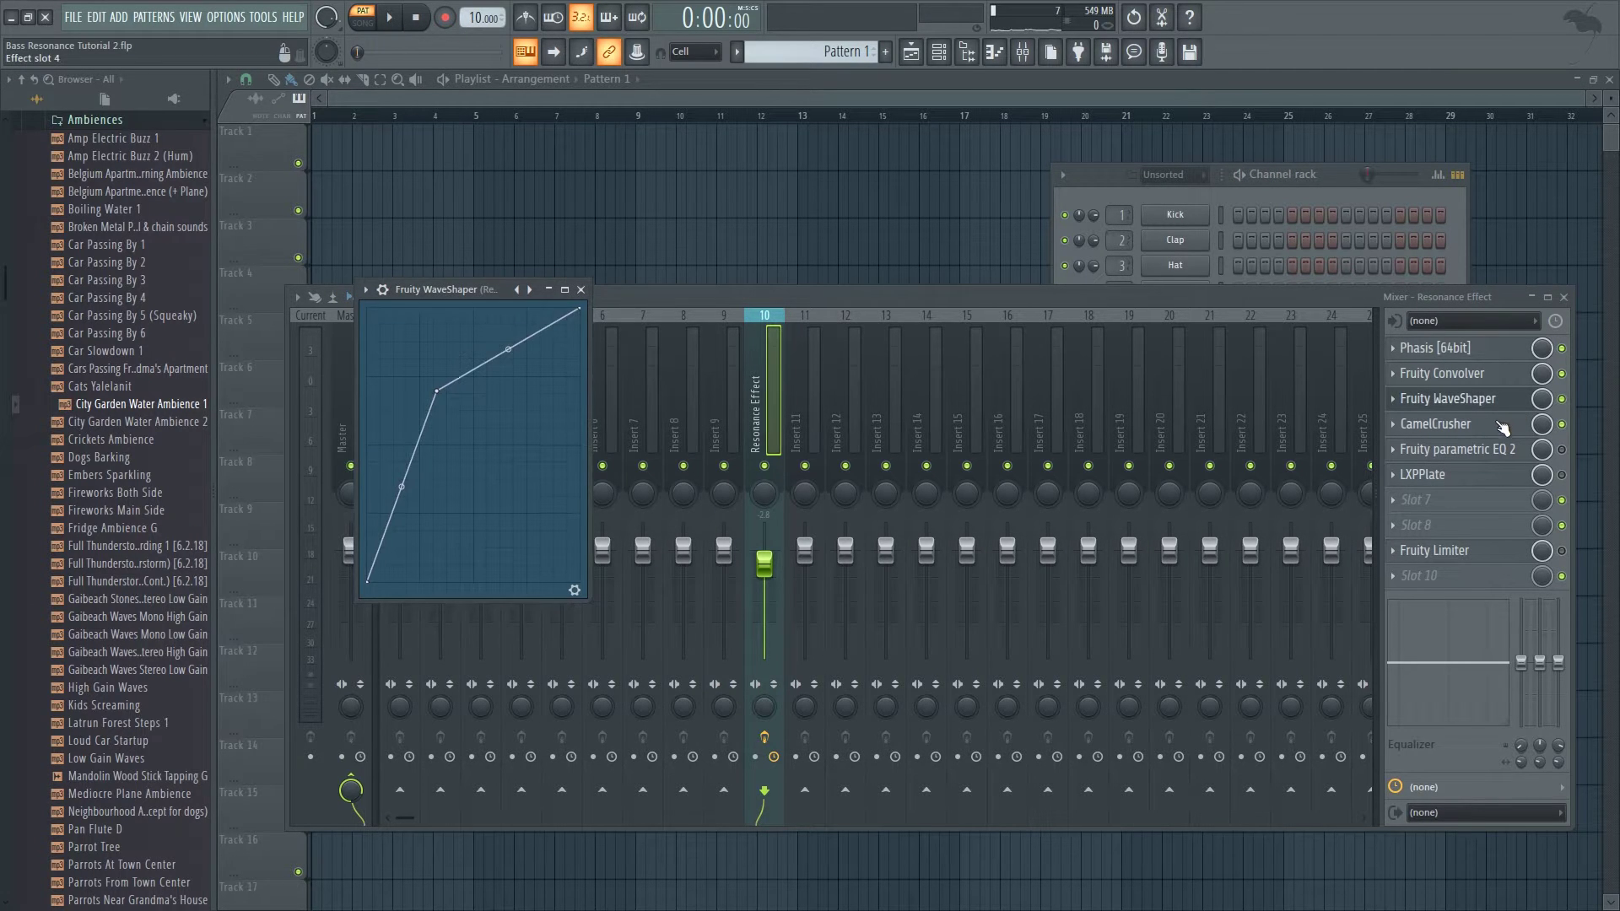
click(1495, 425)
click(1492, 403)
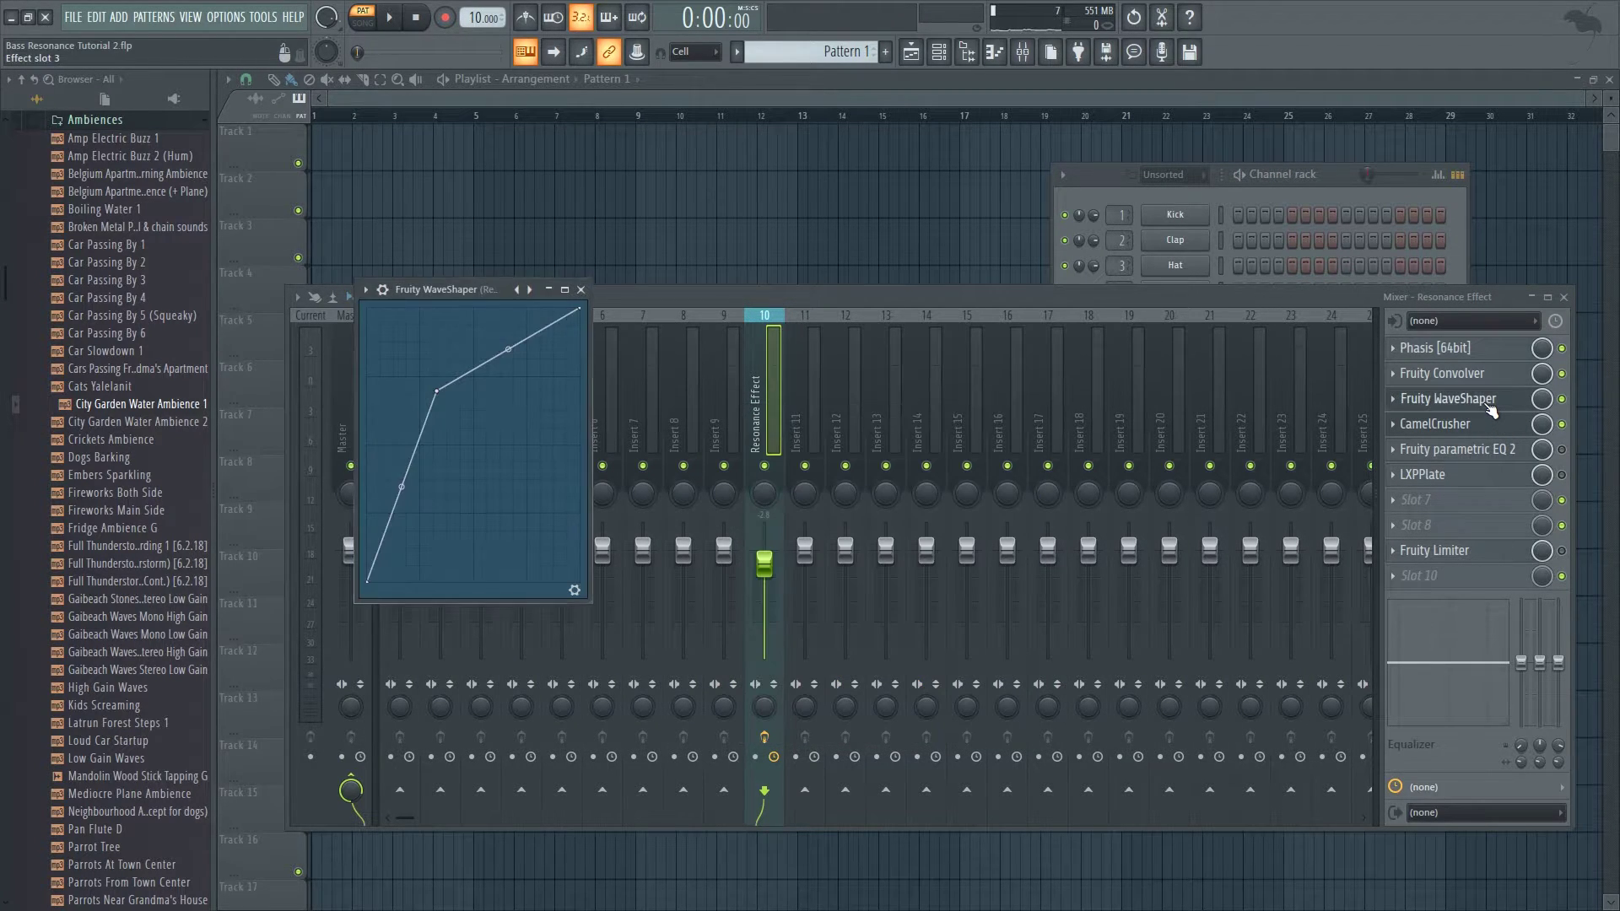
click(1490, 427)
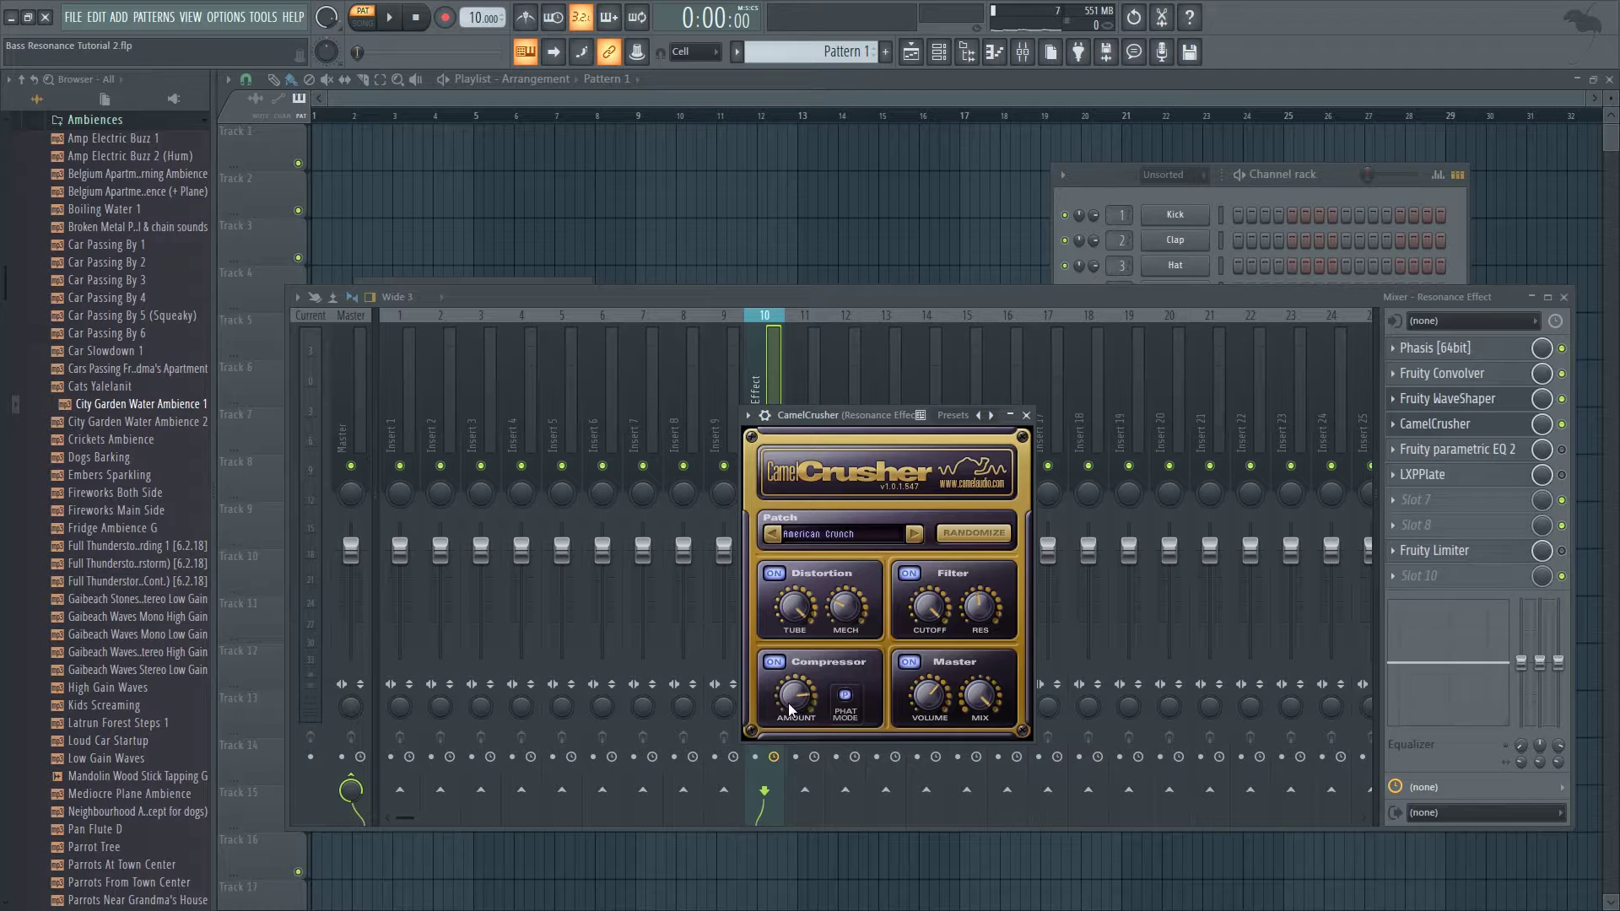
click(1026, 414)
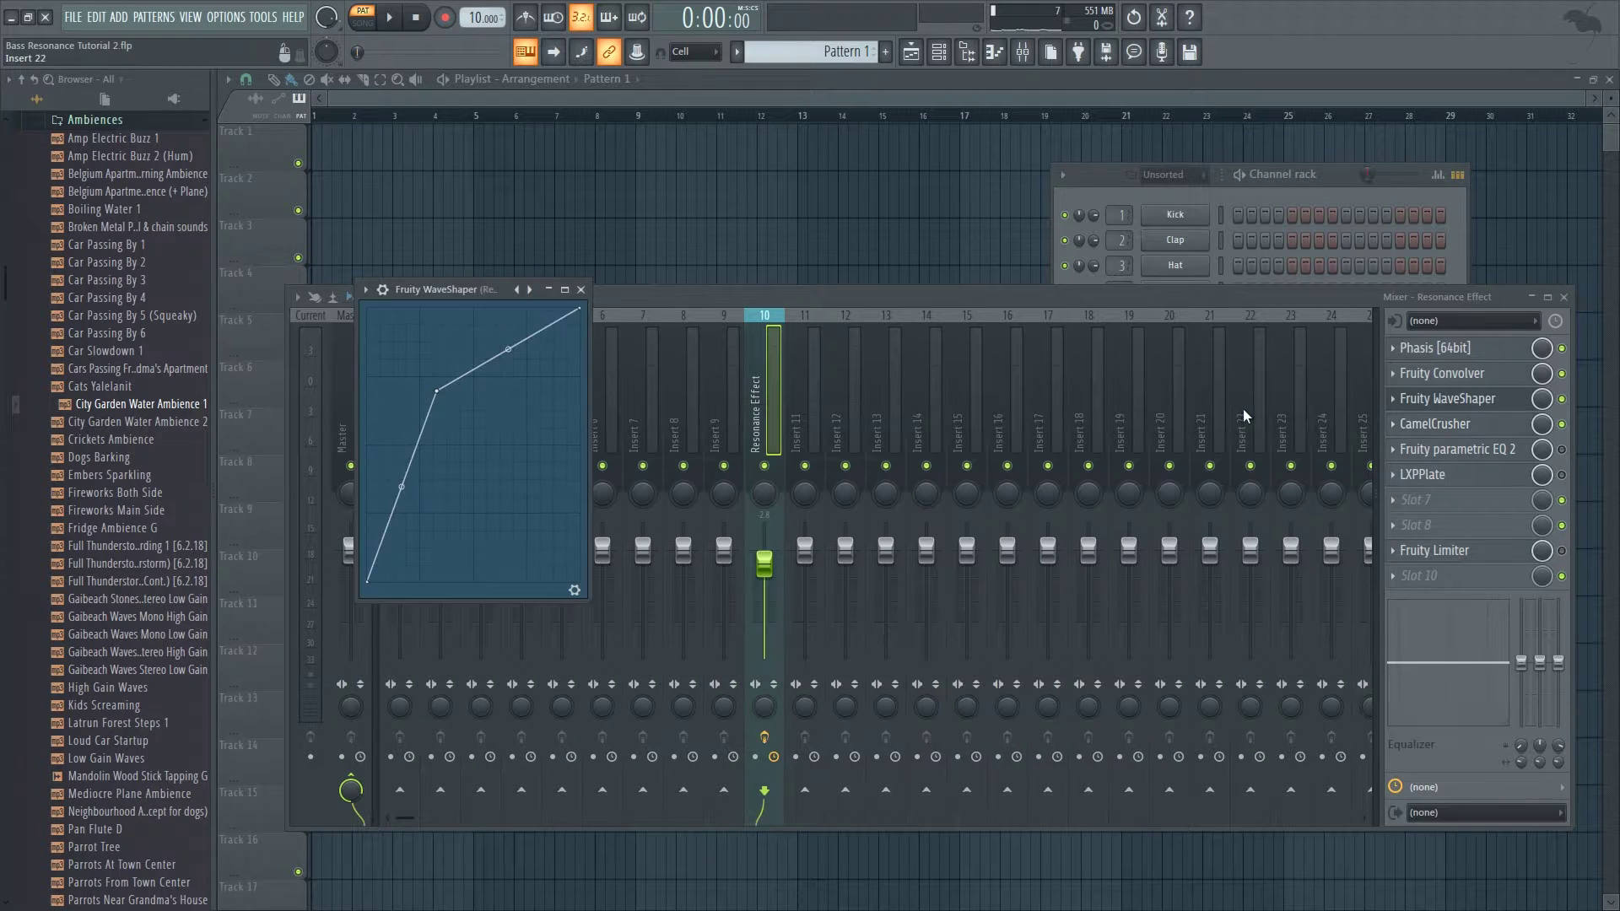
click(1463, 408)
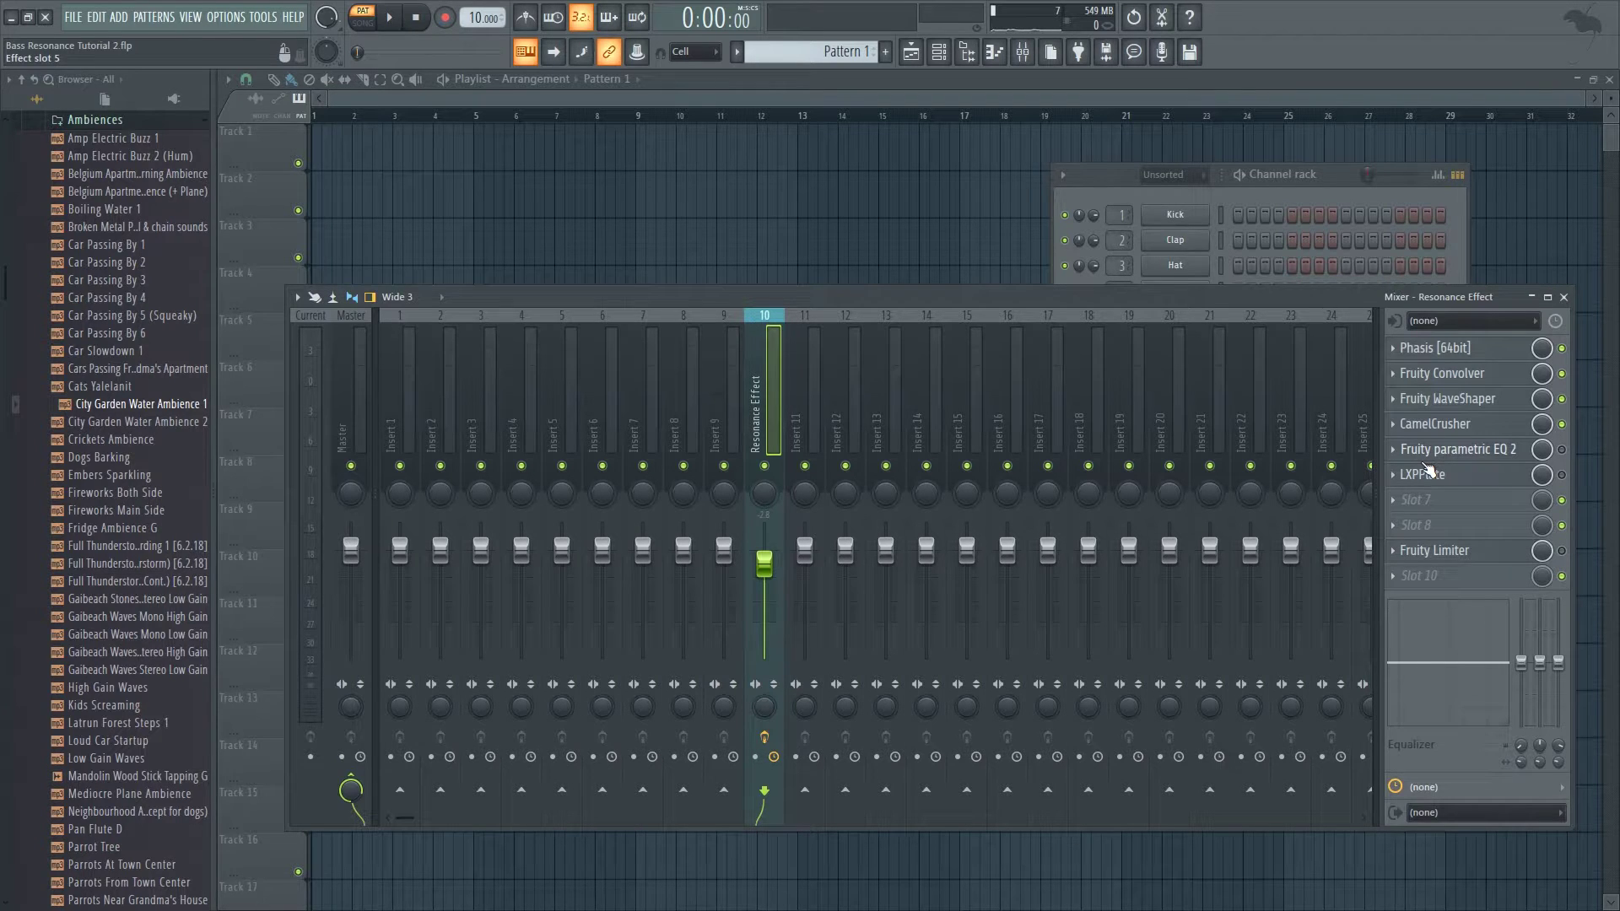
Lower the Resonance Effect track's volume fader further and play the pattern through the distortion effects
drag(771, 564, 776, 588)
key(space)
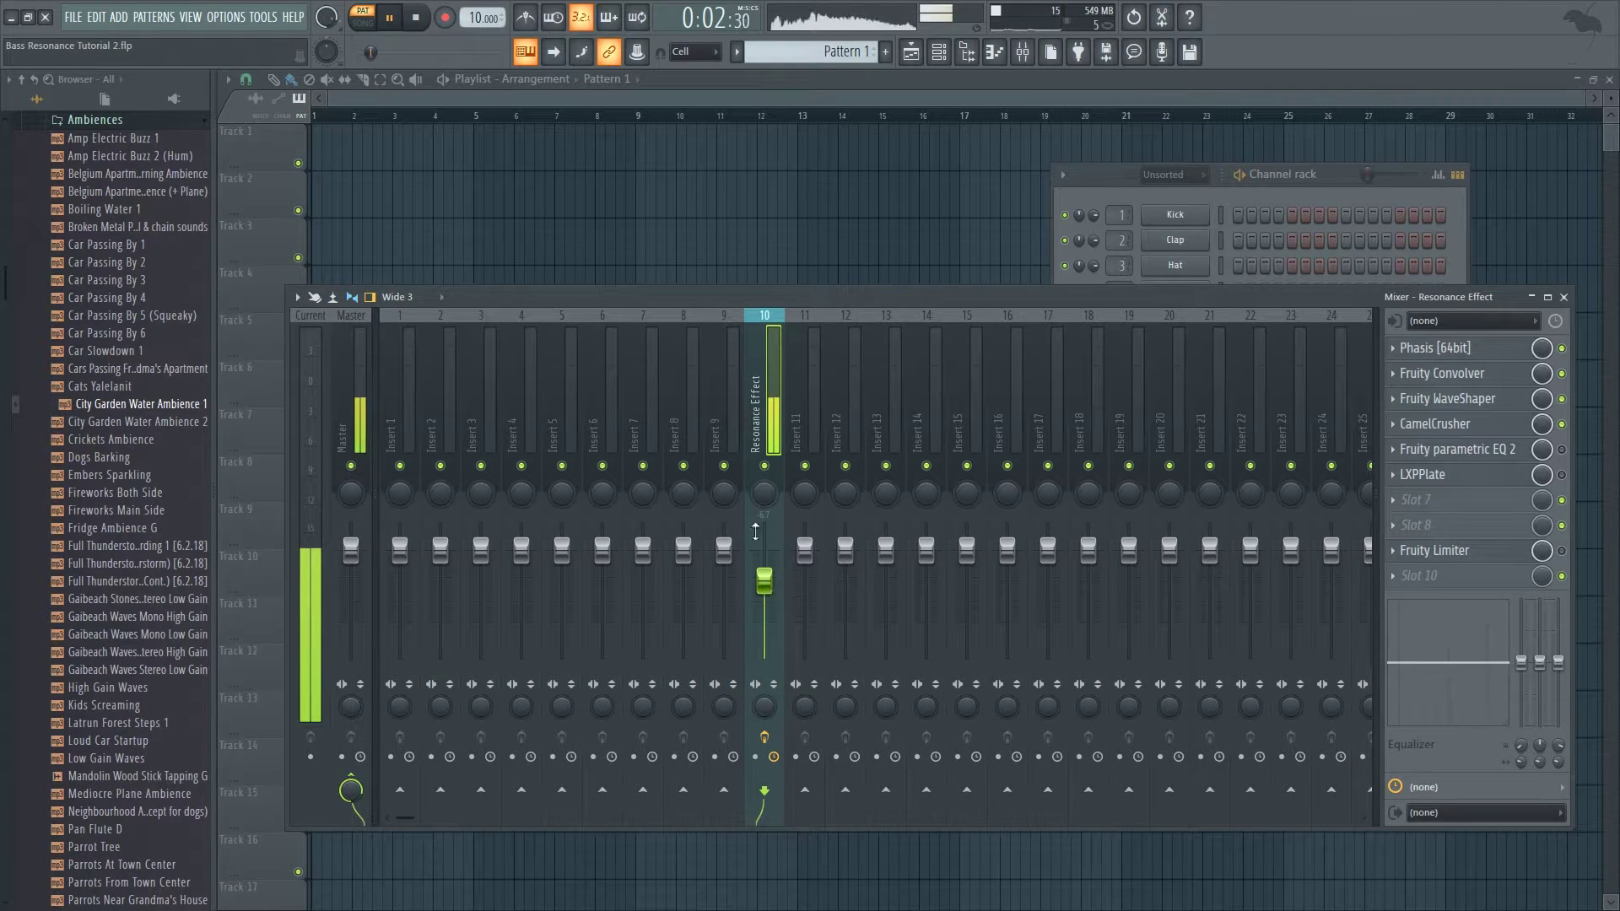
click(415, 19)
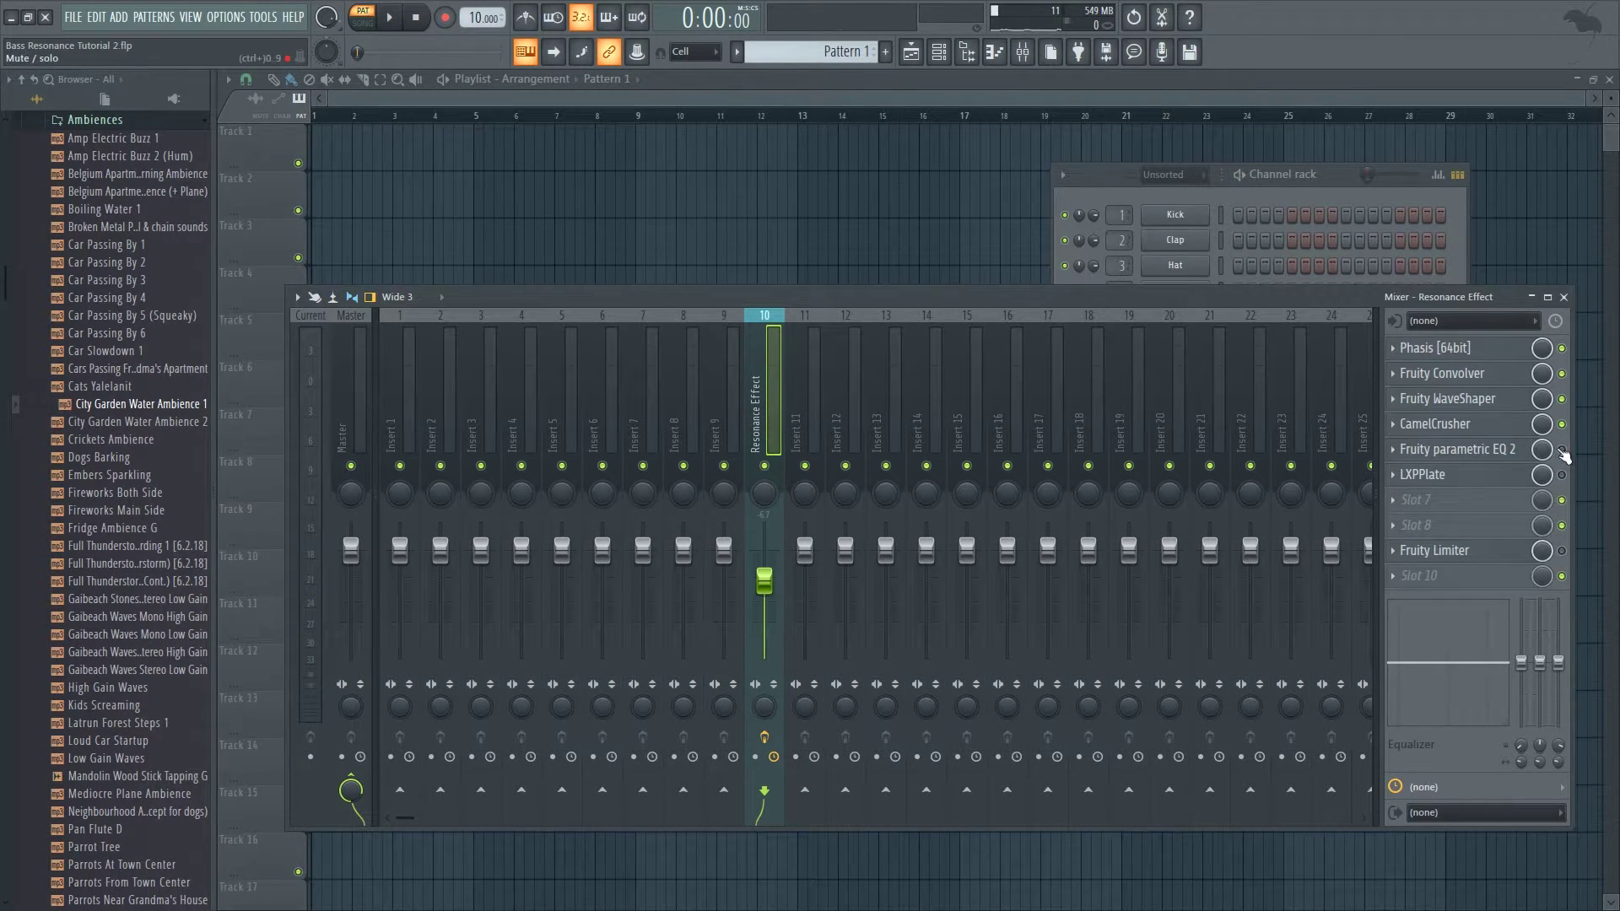
Enable and open Fruity parametric EQ 2 on the Resonance Effect track and lower band 4's low-pass frequency to about 408 Hz
click(1512, 460)
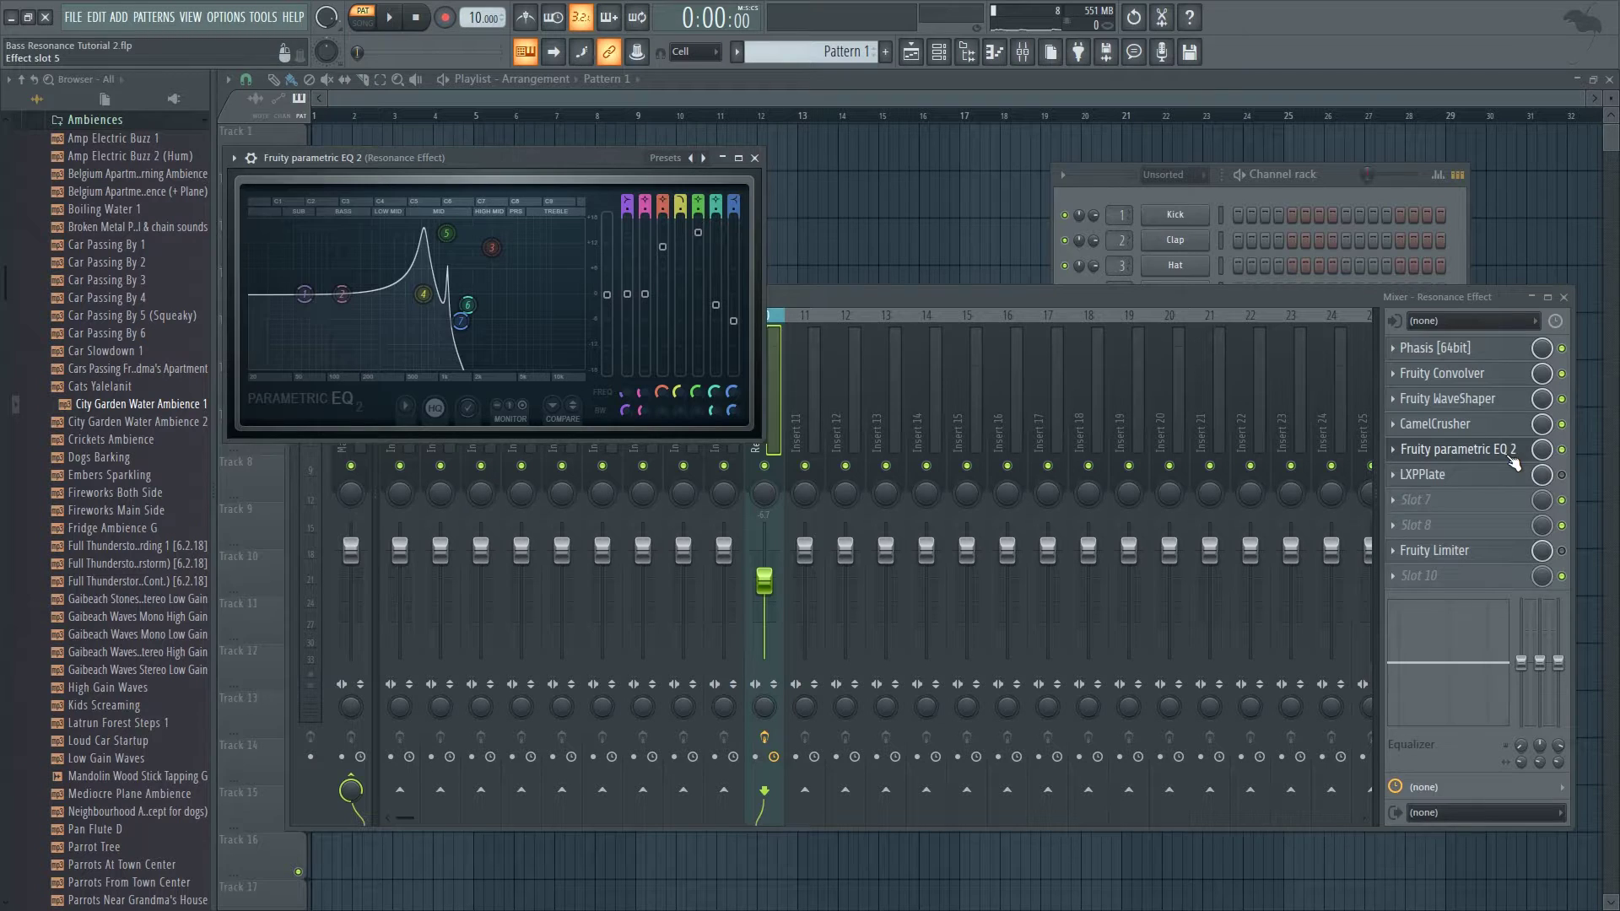
drag(430, 312, 416, 312)
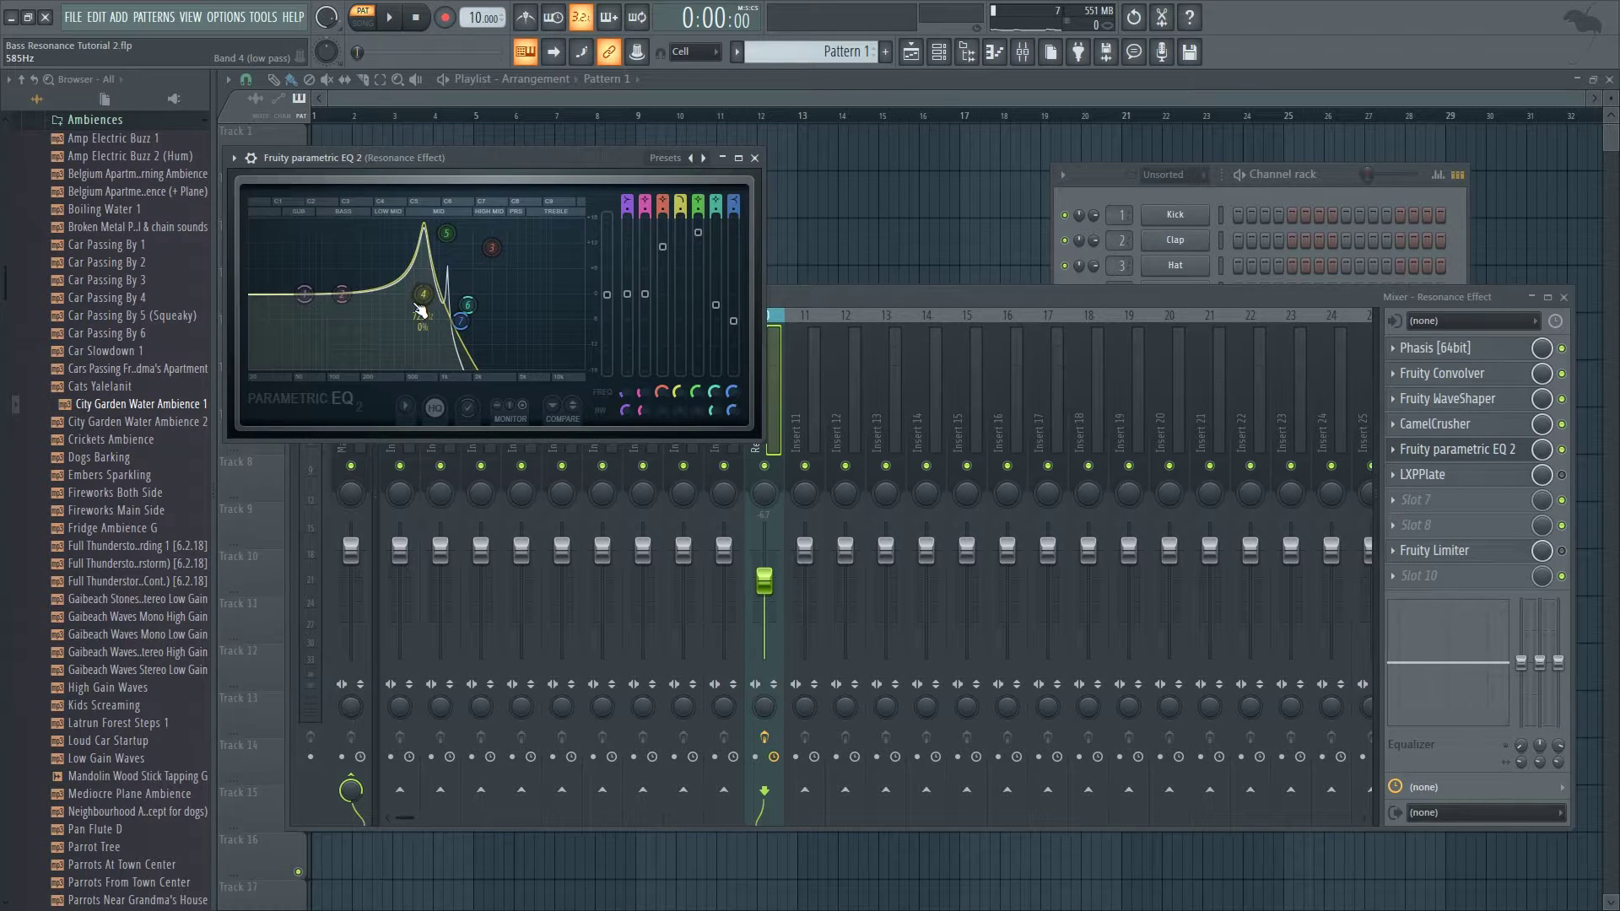
mouse_move(423, 295)
mouse_down()
mouse_move(378, 294)
mouse_move(395, 294)
mouse_up()
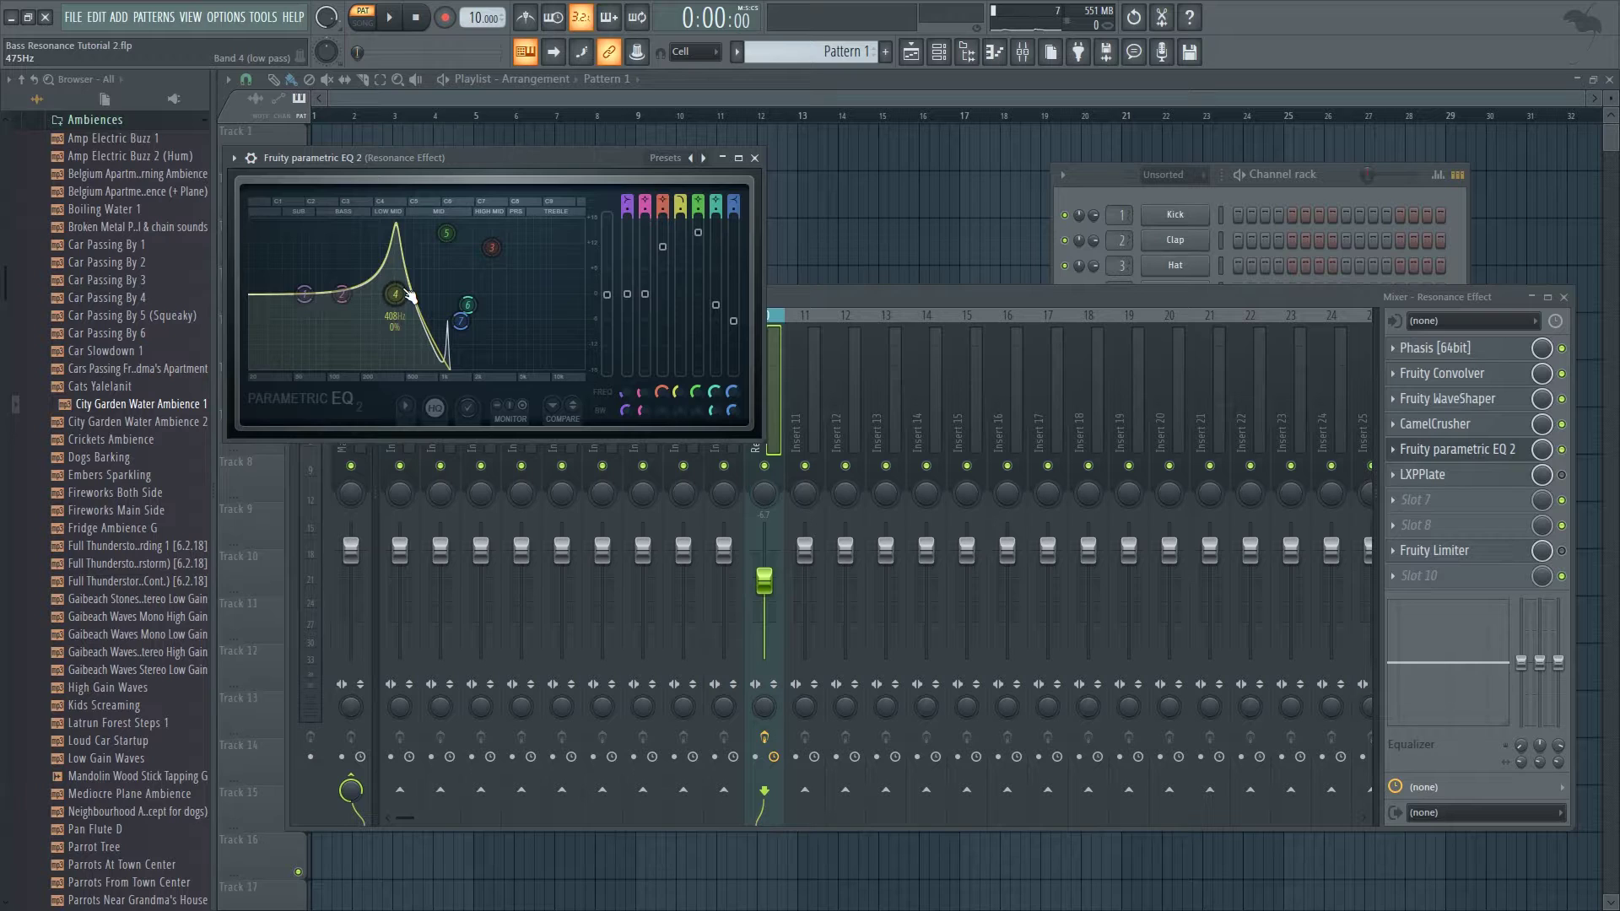
Play the pattern while lowering EQ band 4's low-pass frequency to about 319 Hz, and stop playback
key(space)
mouse_move(409, 295)
mouse_down()
mouse_move(454, 295)
mouse_move(338, 293)
mouse_move(422, 293)
mouse_move(381, 294)
mouse_up()
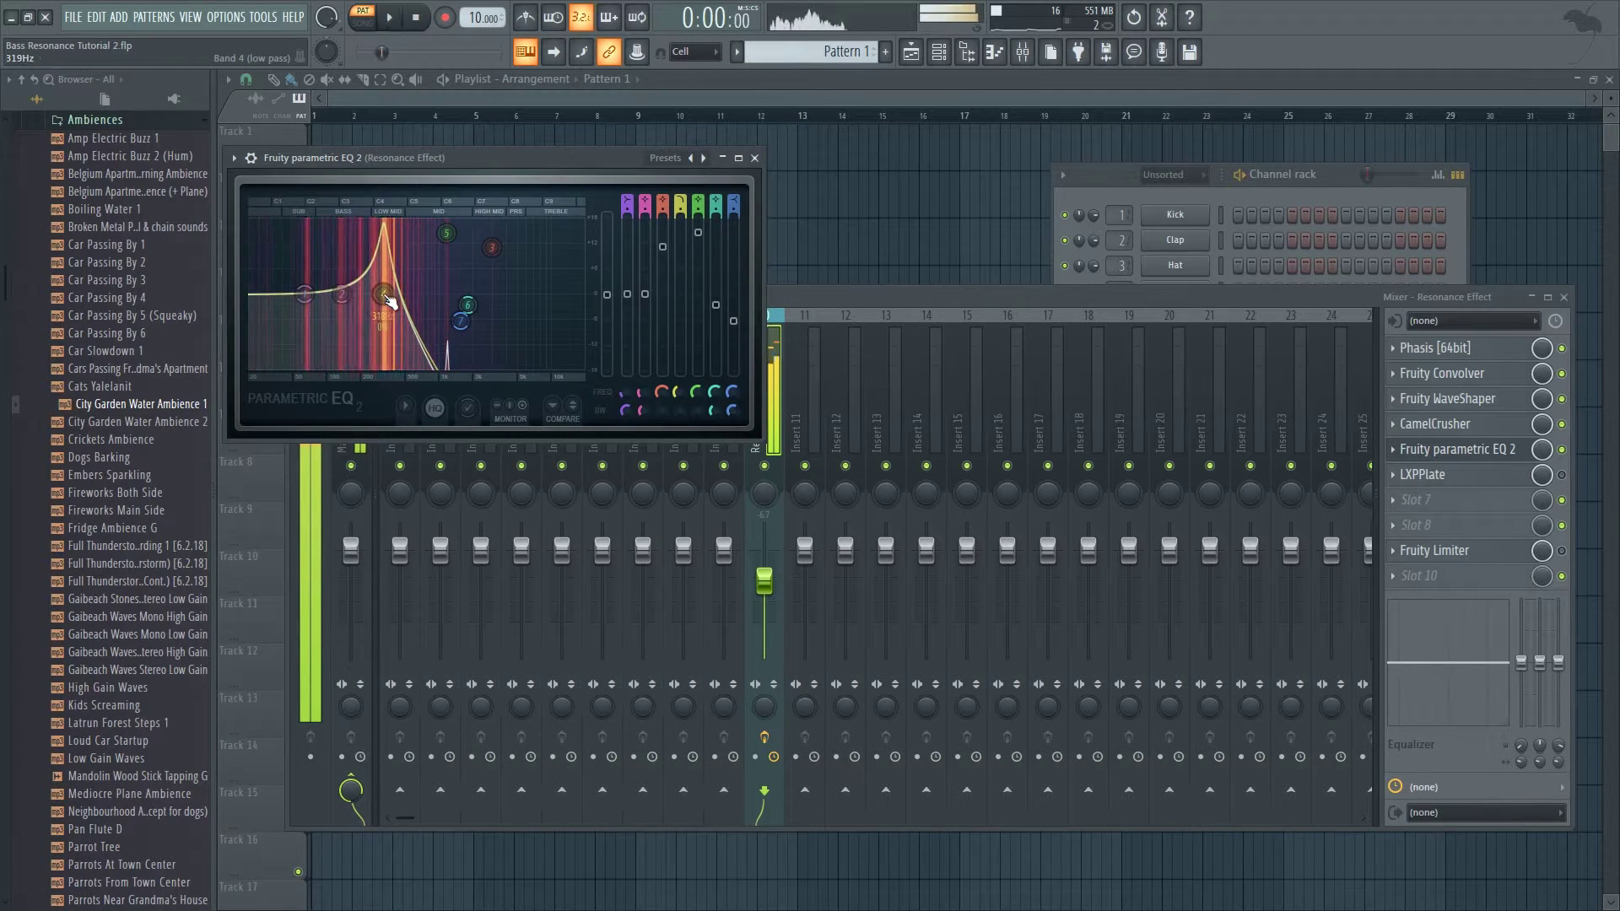
key(space)
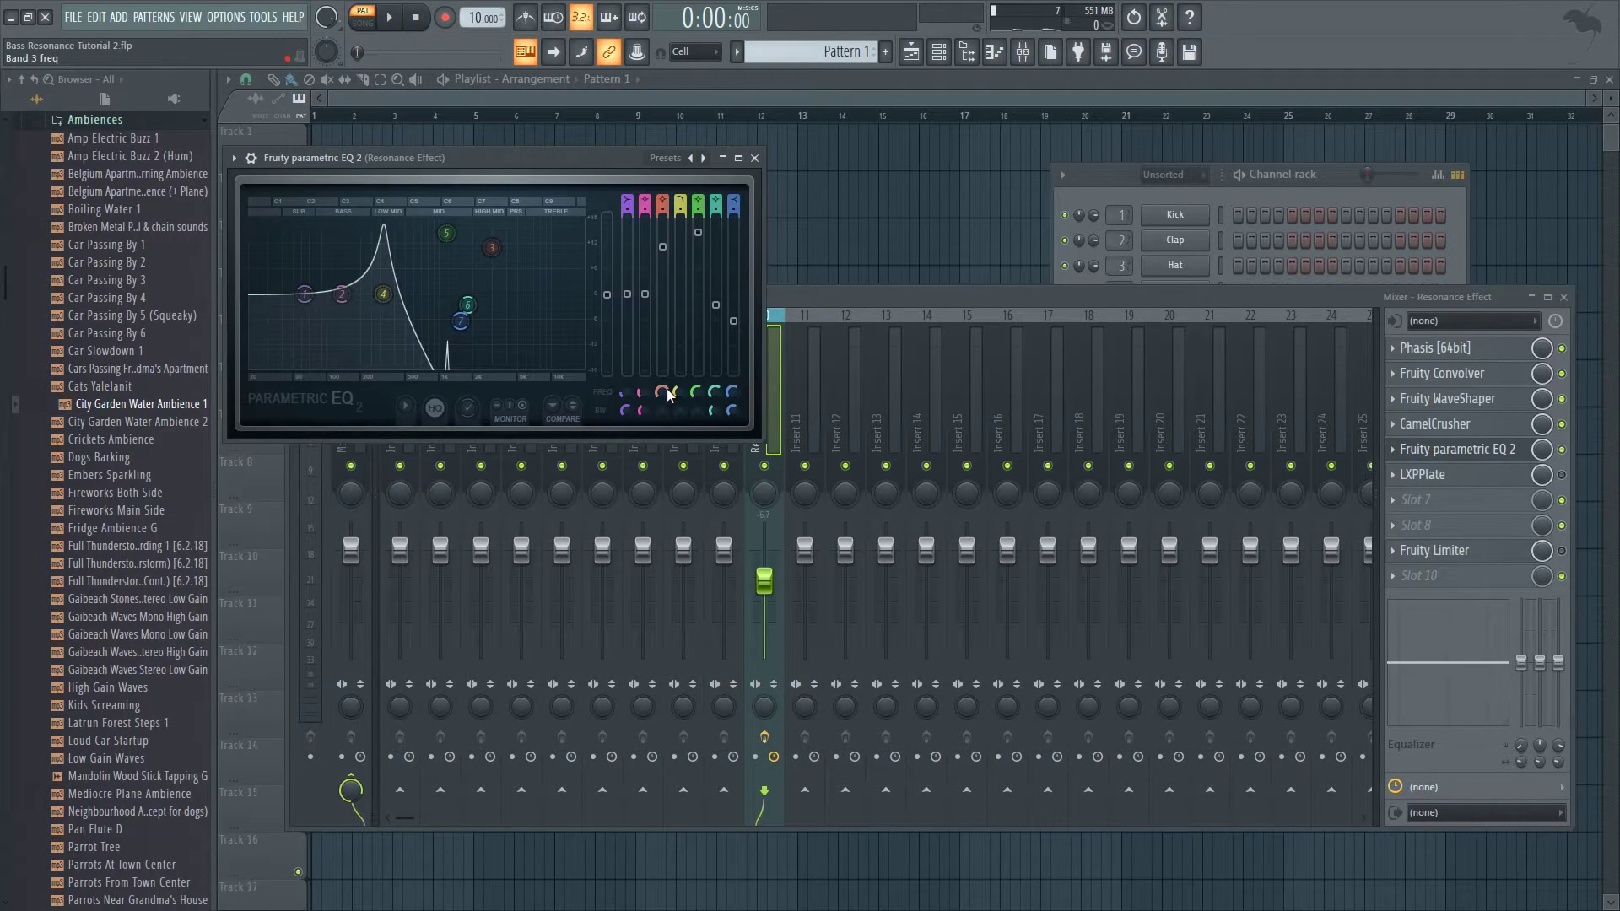
mouse_move(383, 294)
mouse_down()
mouse_move(409, 294)
mouse_move(303, 294)
mouse_move(382, 294)
mouse_up()
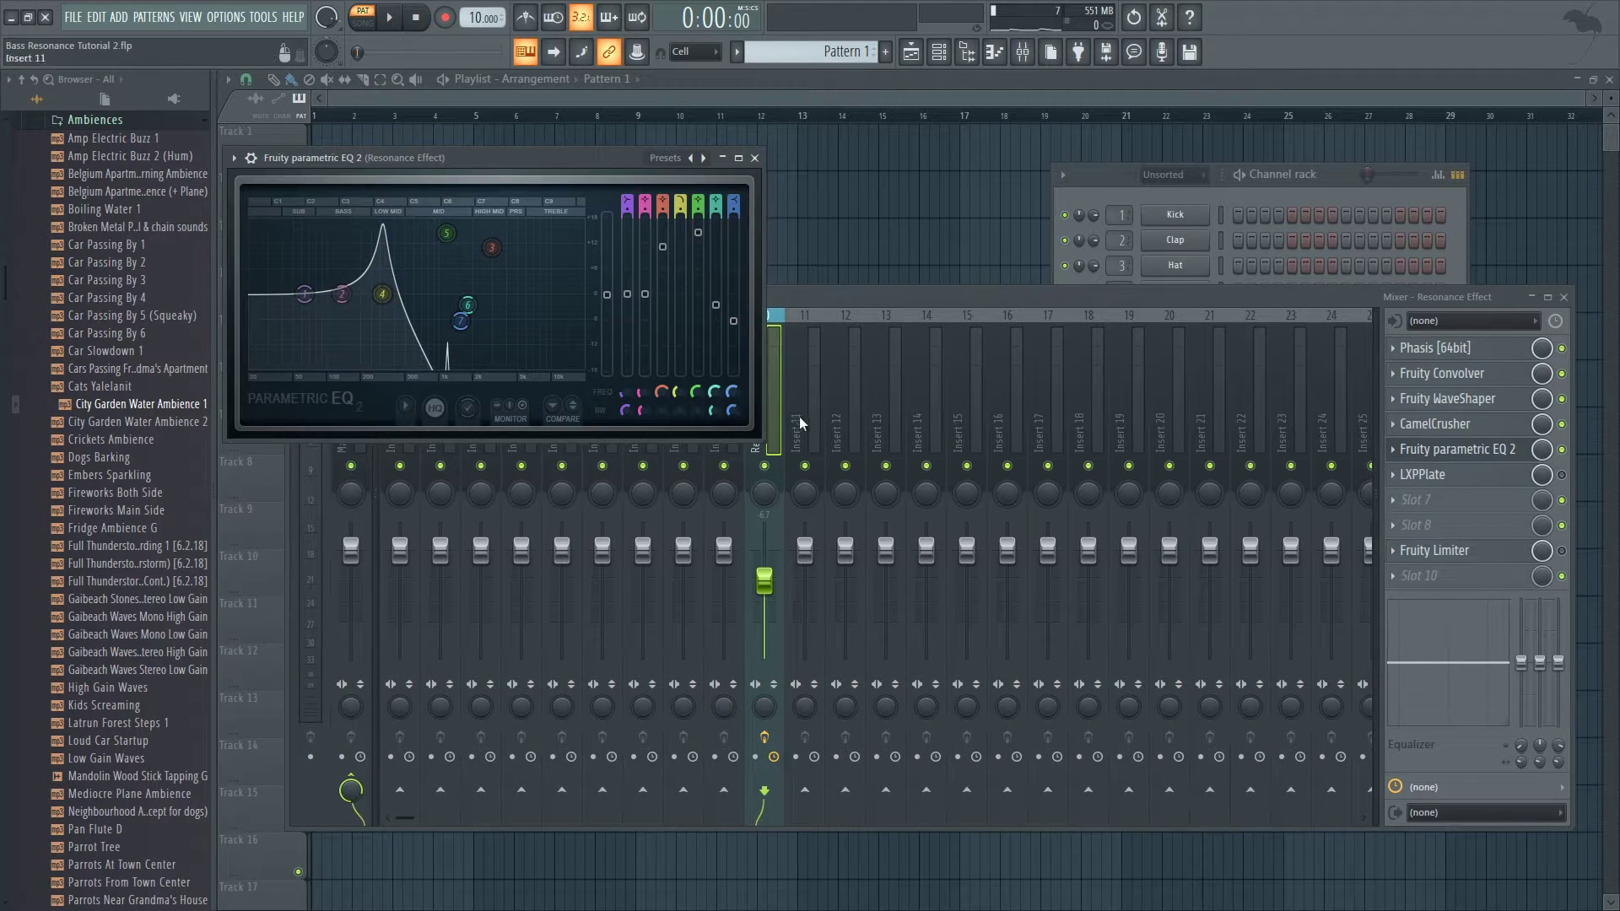
Open the controller link for EQ band 4's frequency and play the pattern while sweeping the low pass down to about 134 Hz
right_click(679, 393)
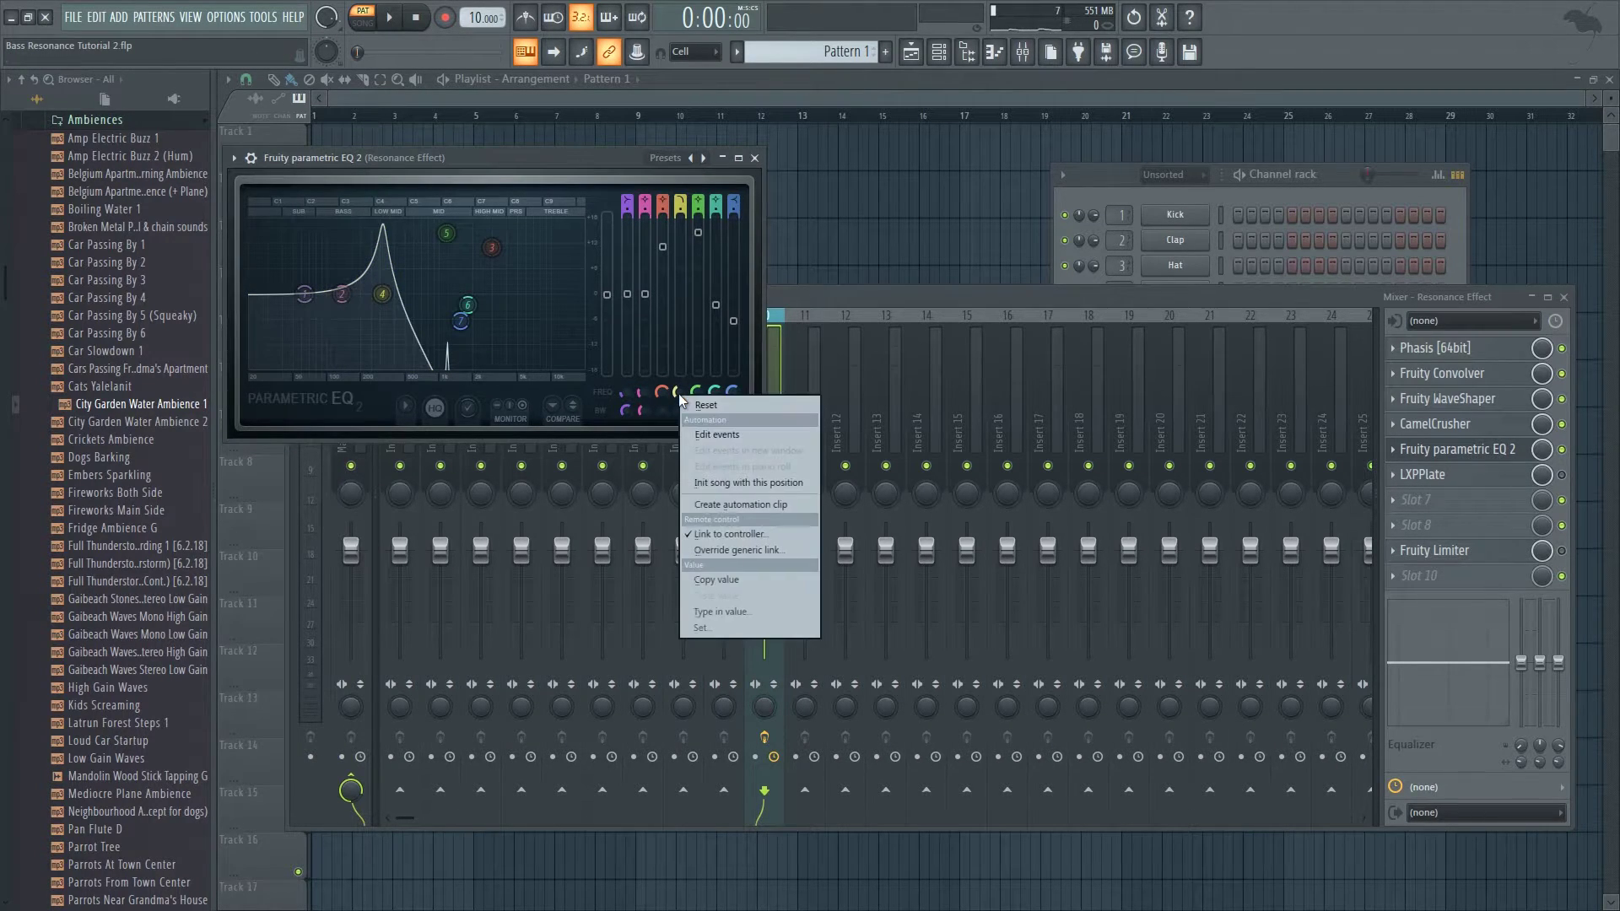
click(722, 533)
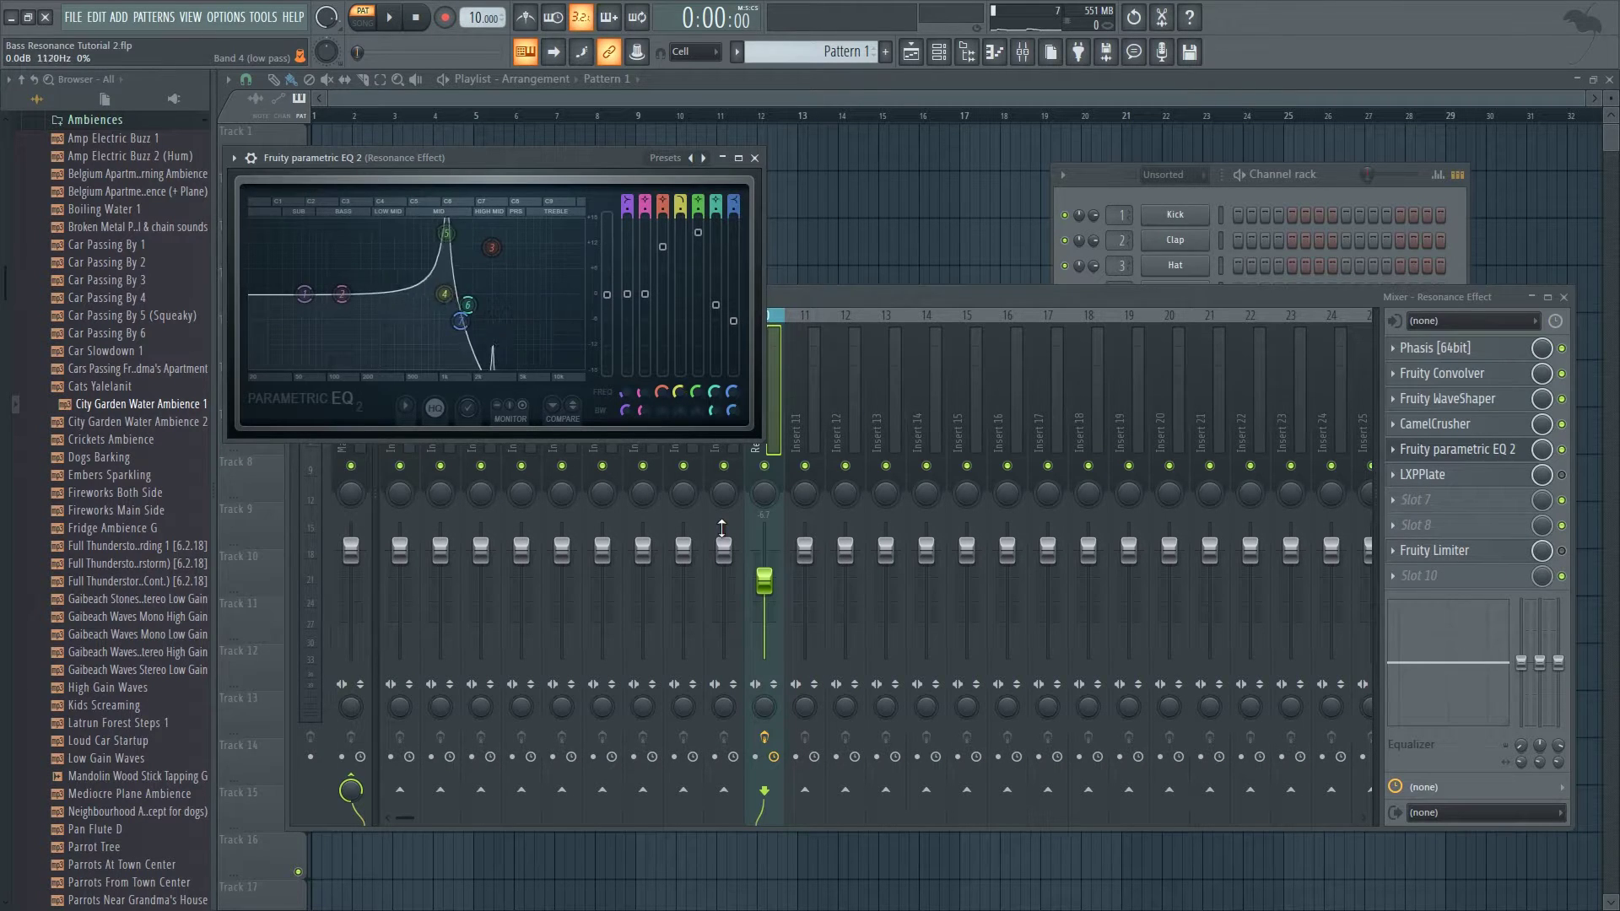
key(space)
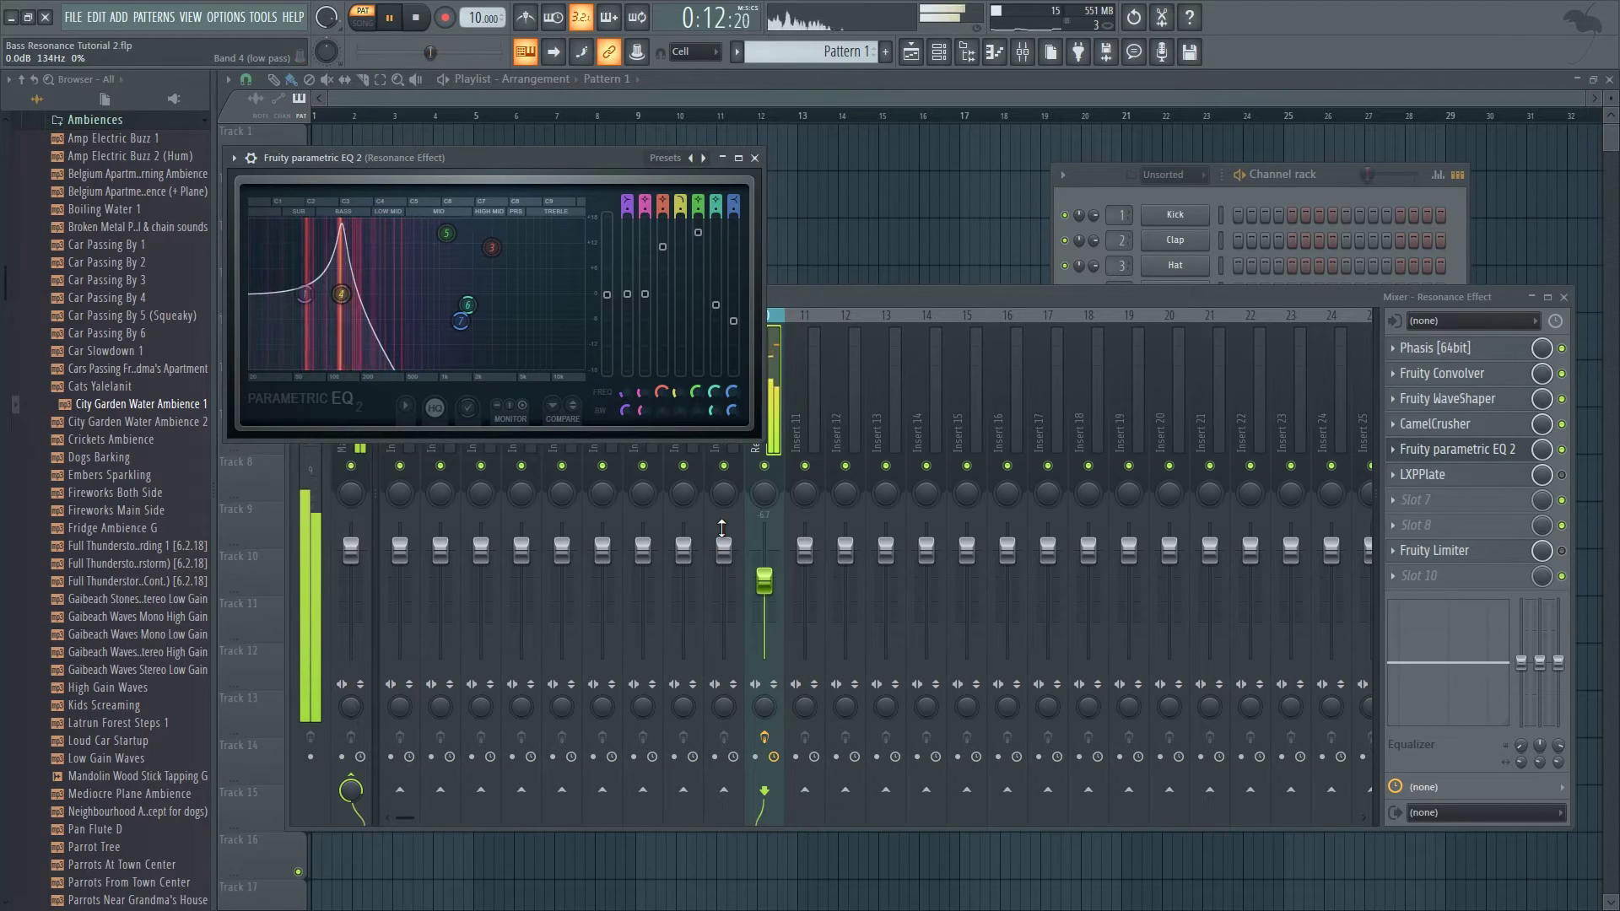
click(414, 18)
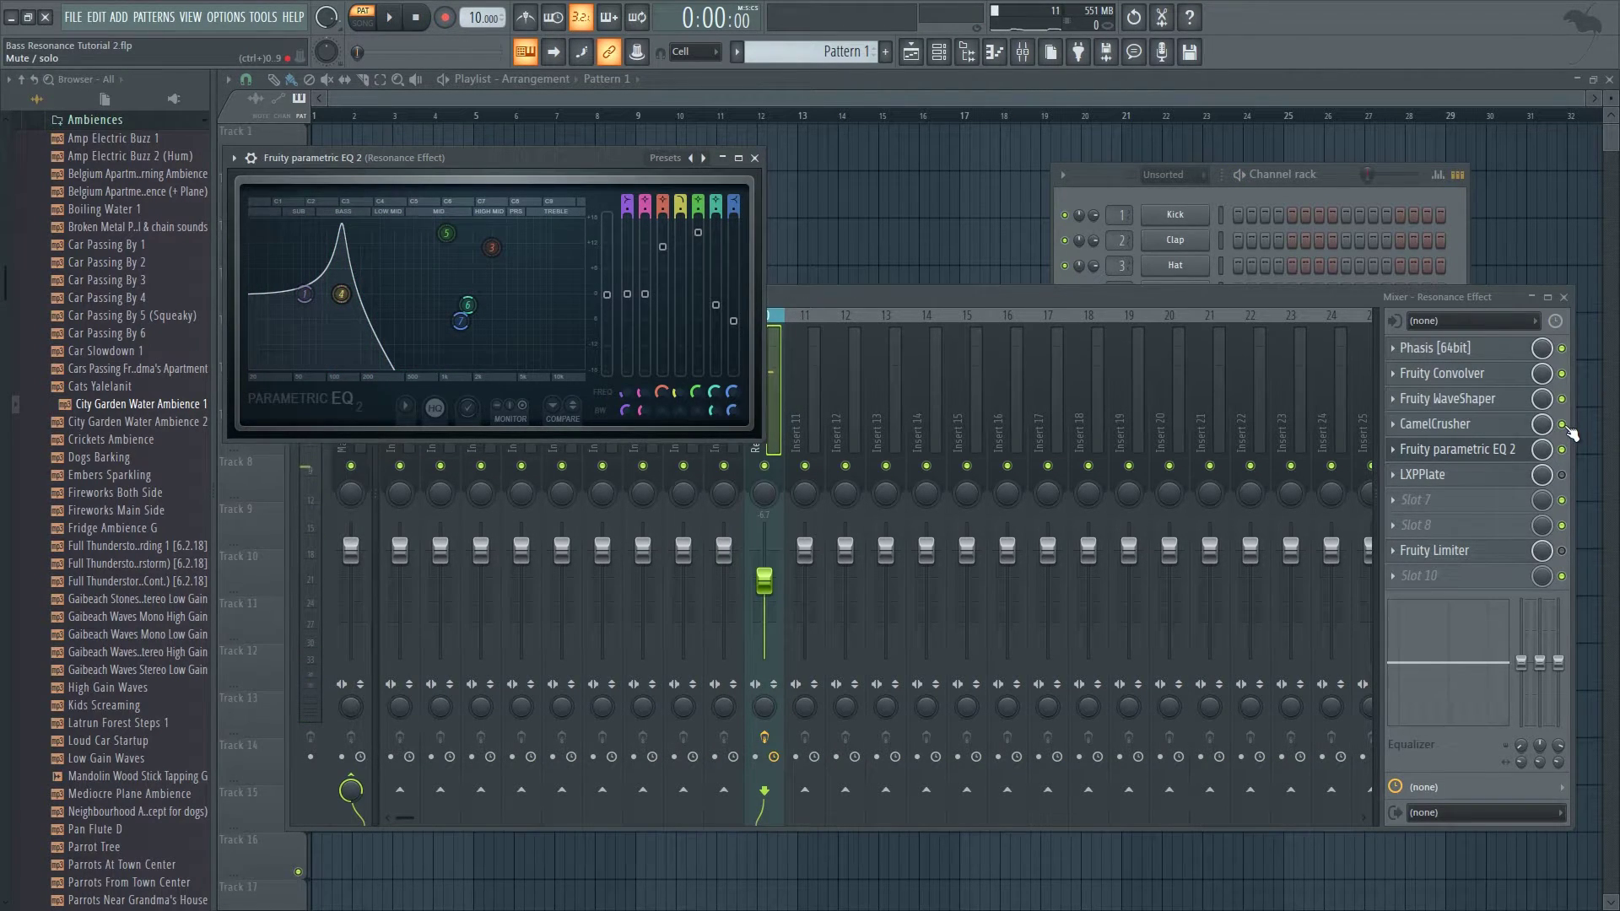
Bypass CamelCrusher and Fruity WaveShaper and play the pattern while sweeping EQ band 4, to hear the filter without distortion
click(1562, 424)
click(1563, 400)
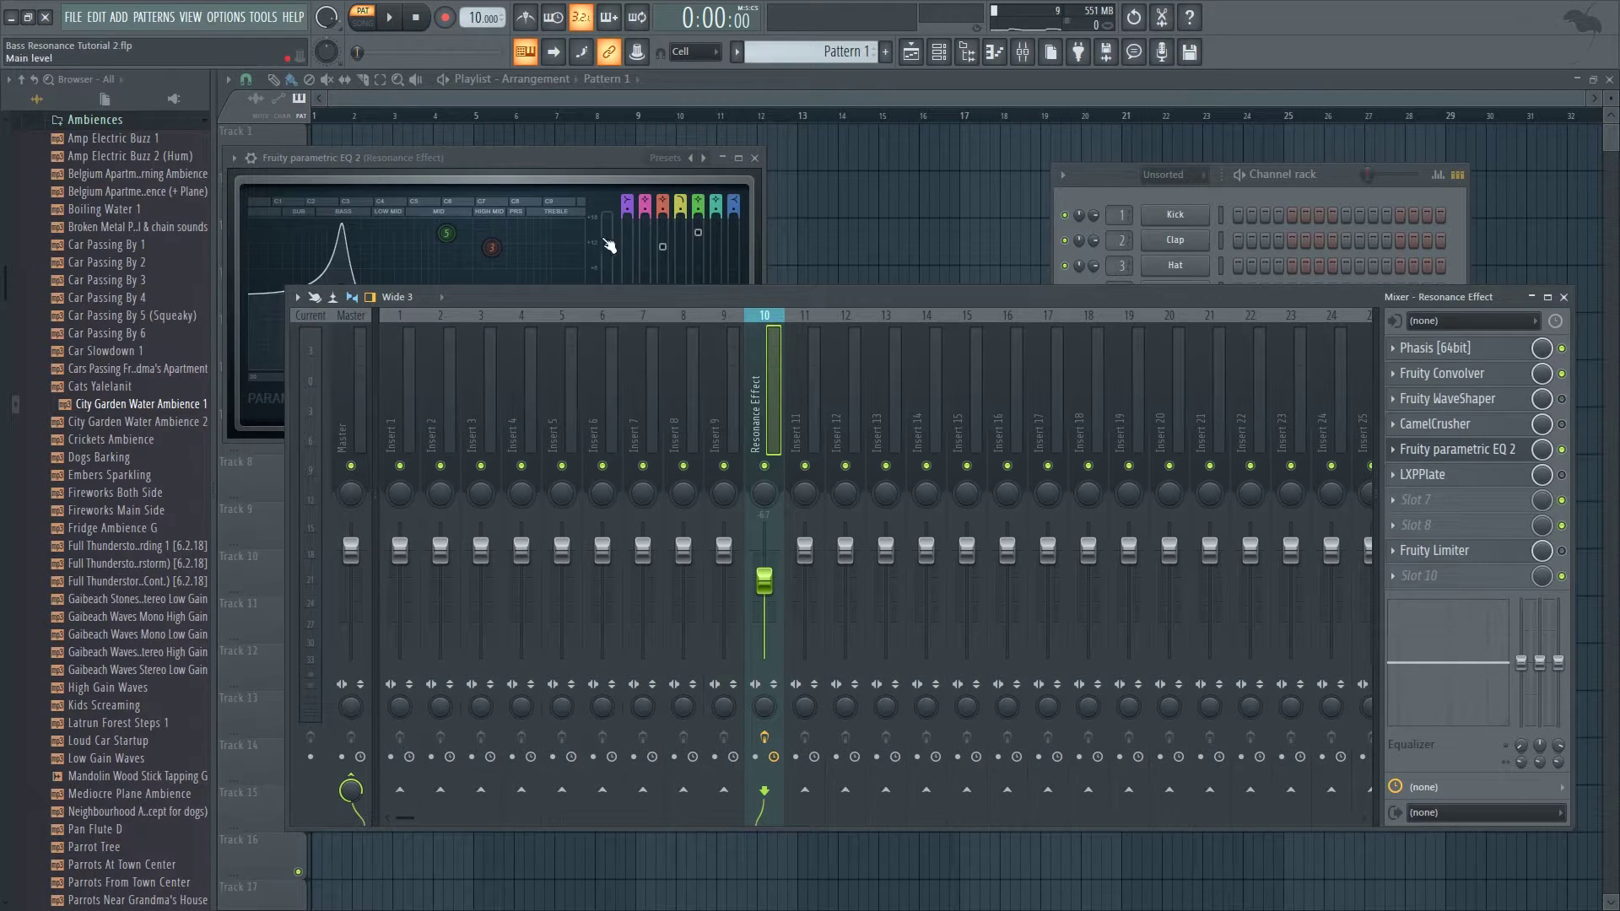
click(567, 164)
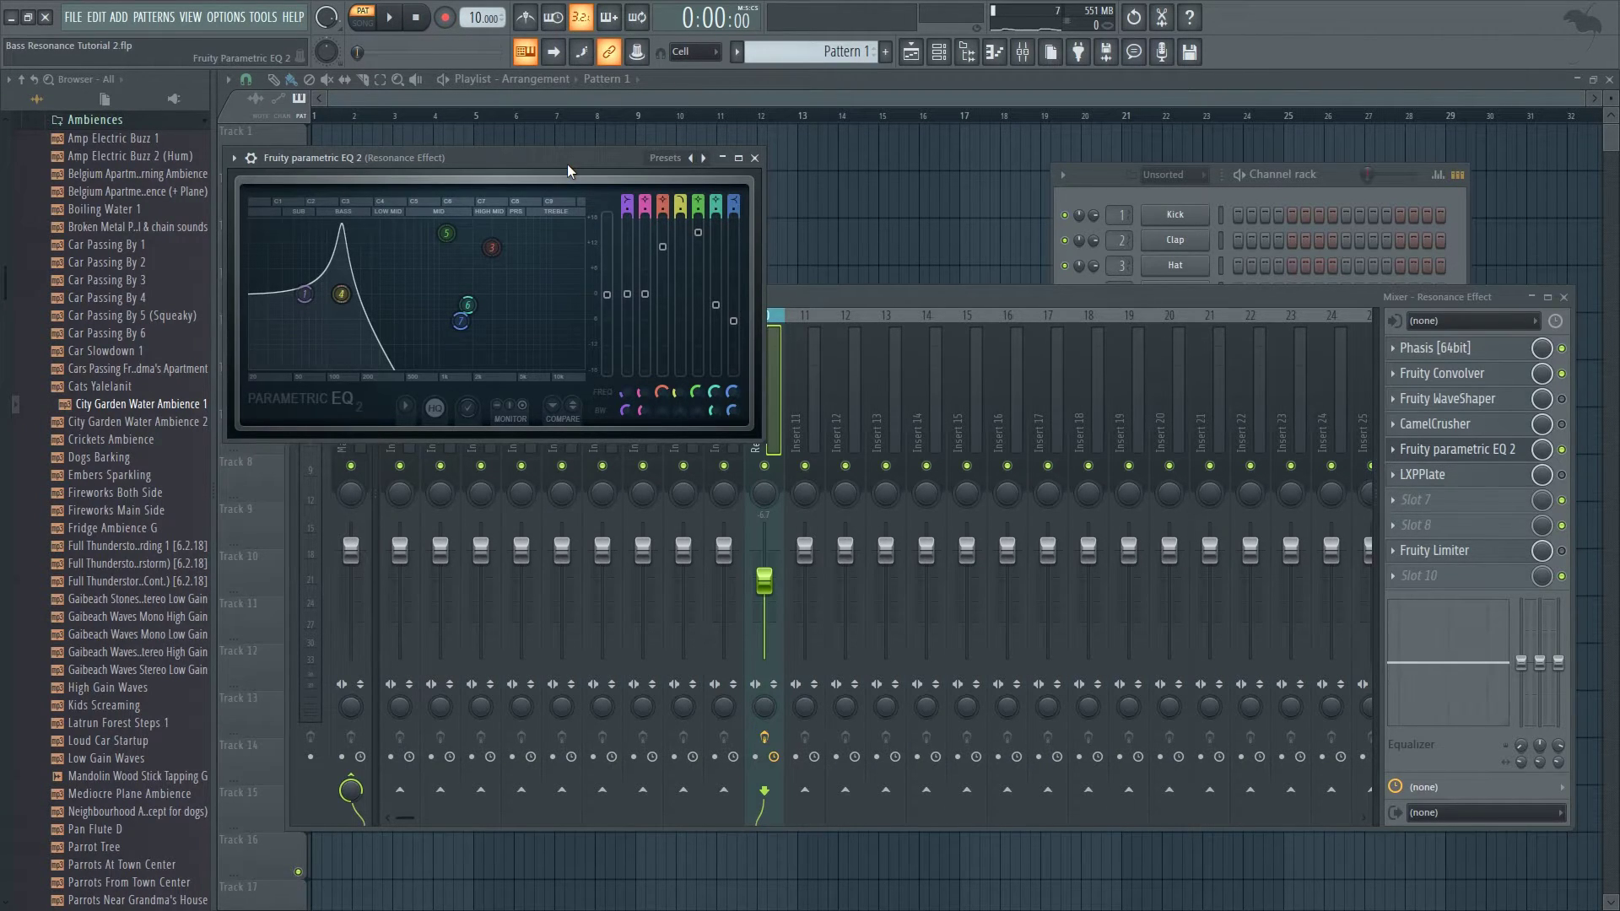
key(space)
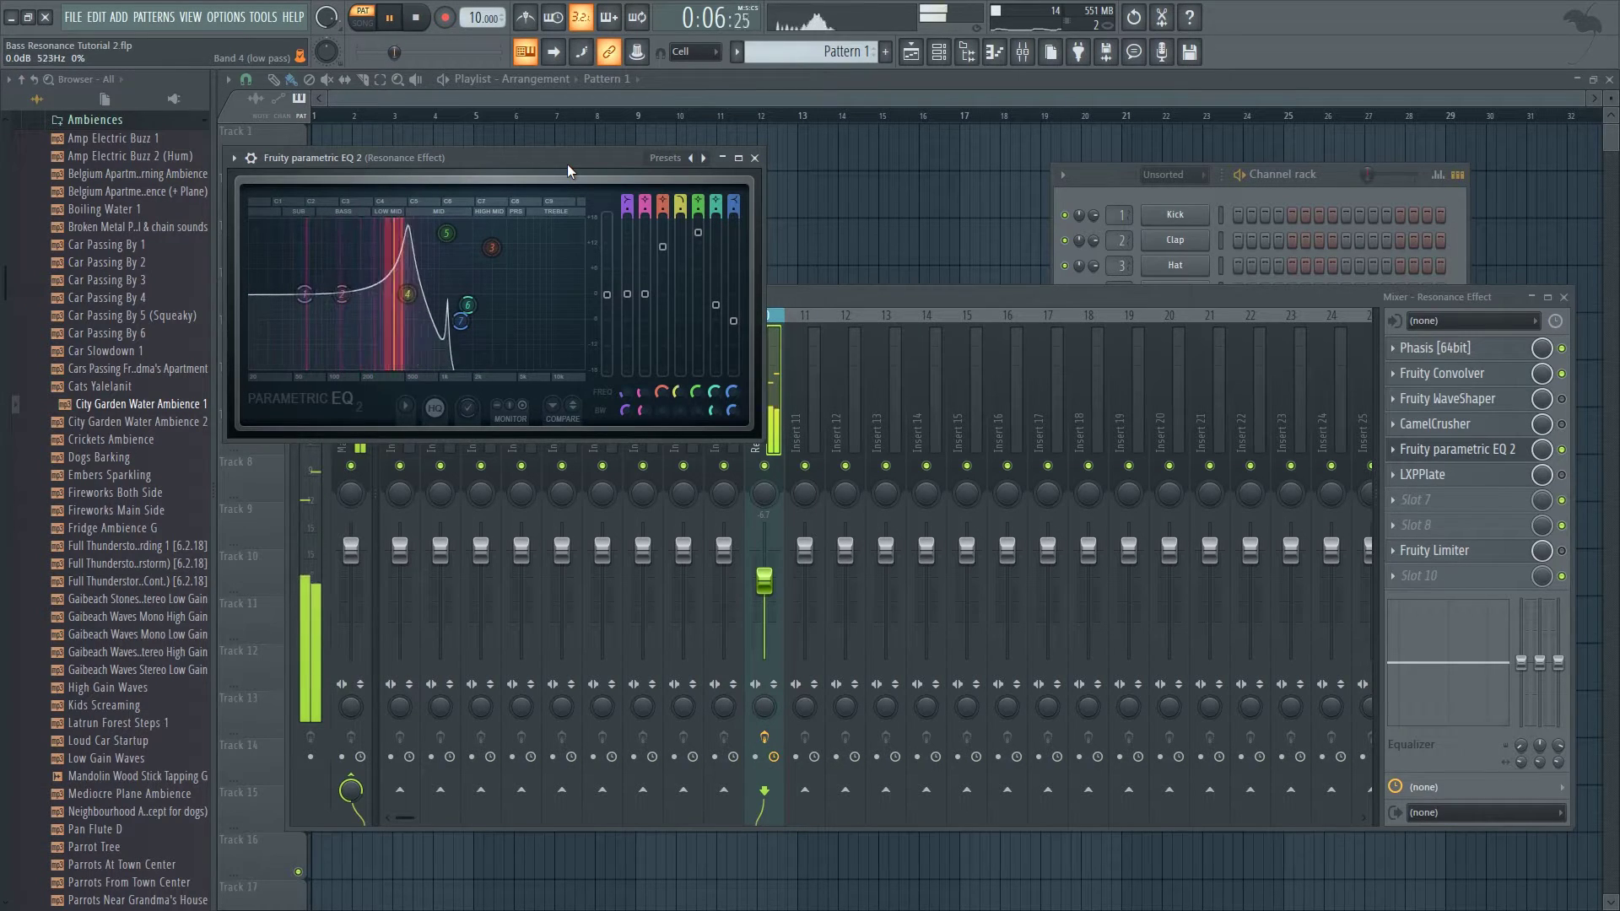
key(space)
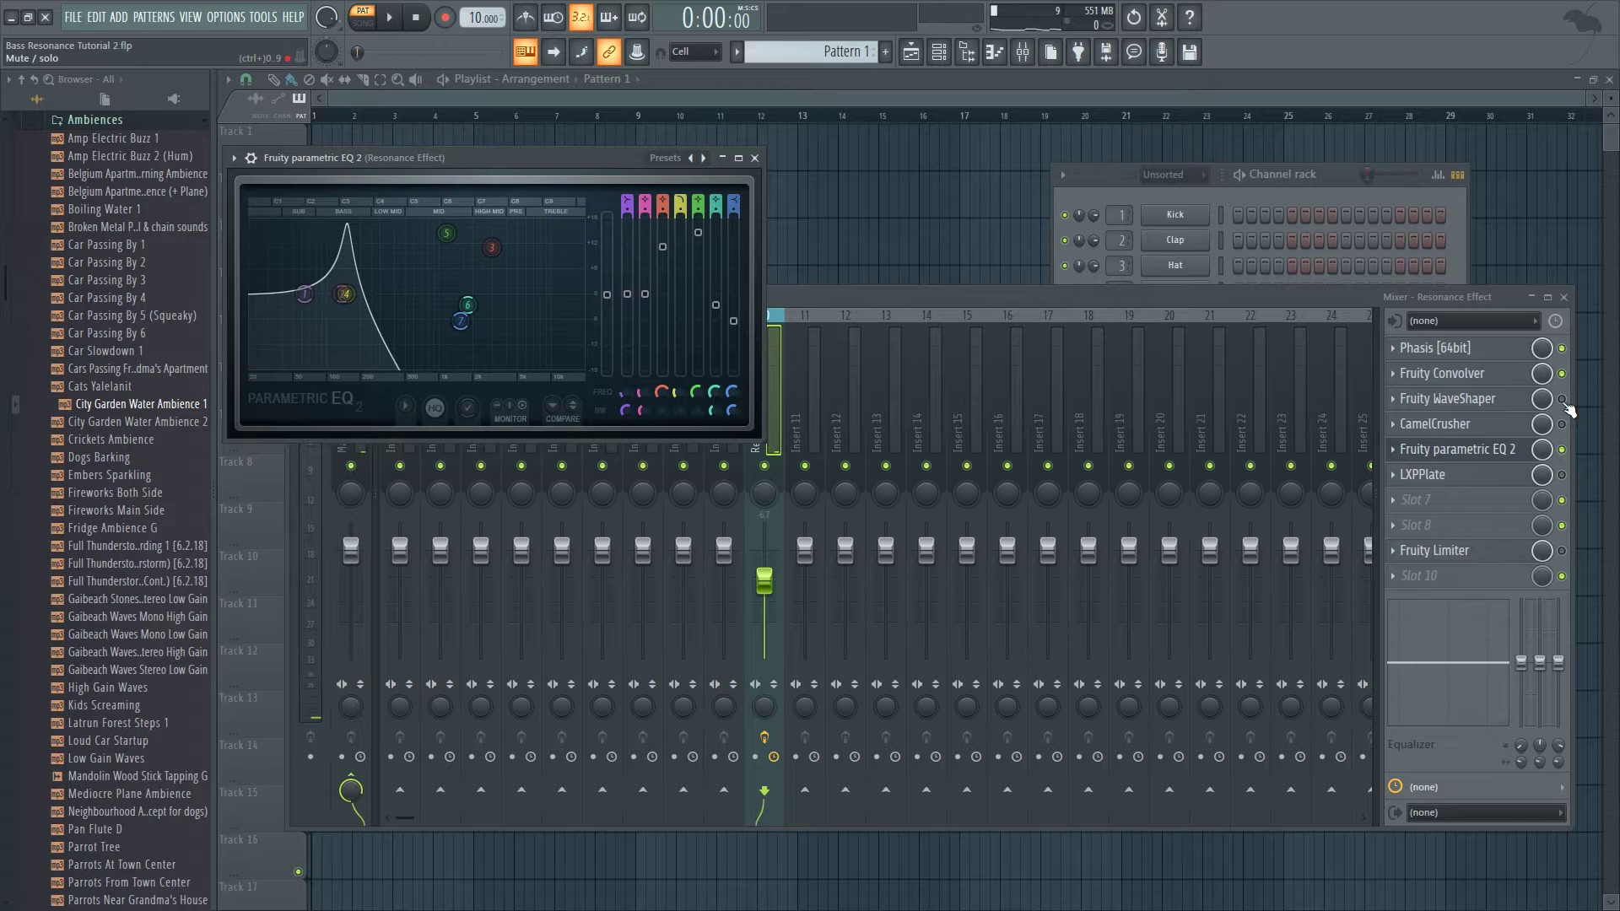
Re-enable Fruity WaveShaper and CamelCrusher and play the pattern with the EQ sweep through the distortion
click(1563, 403)
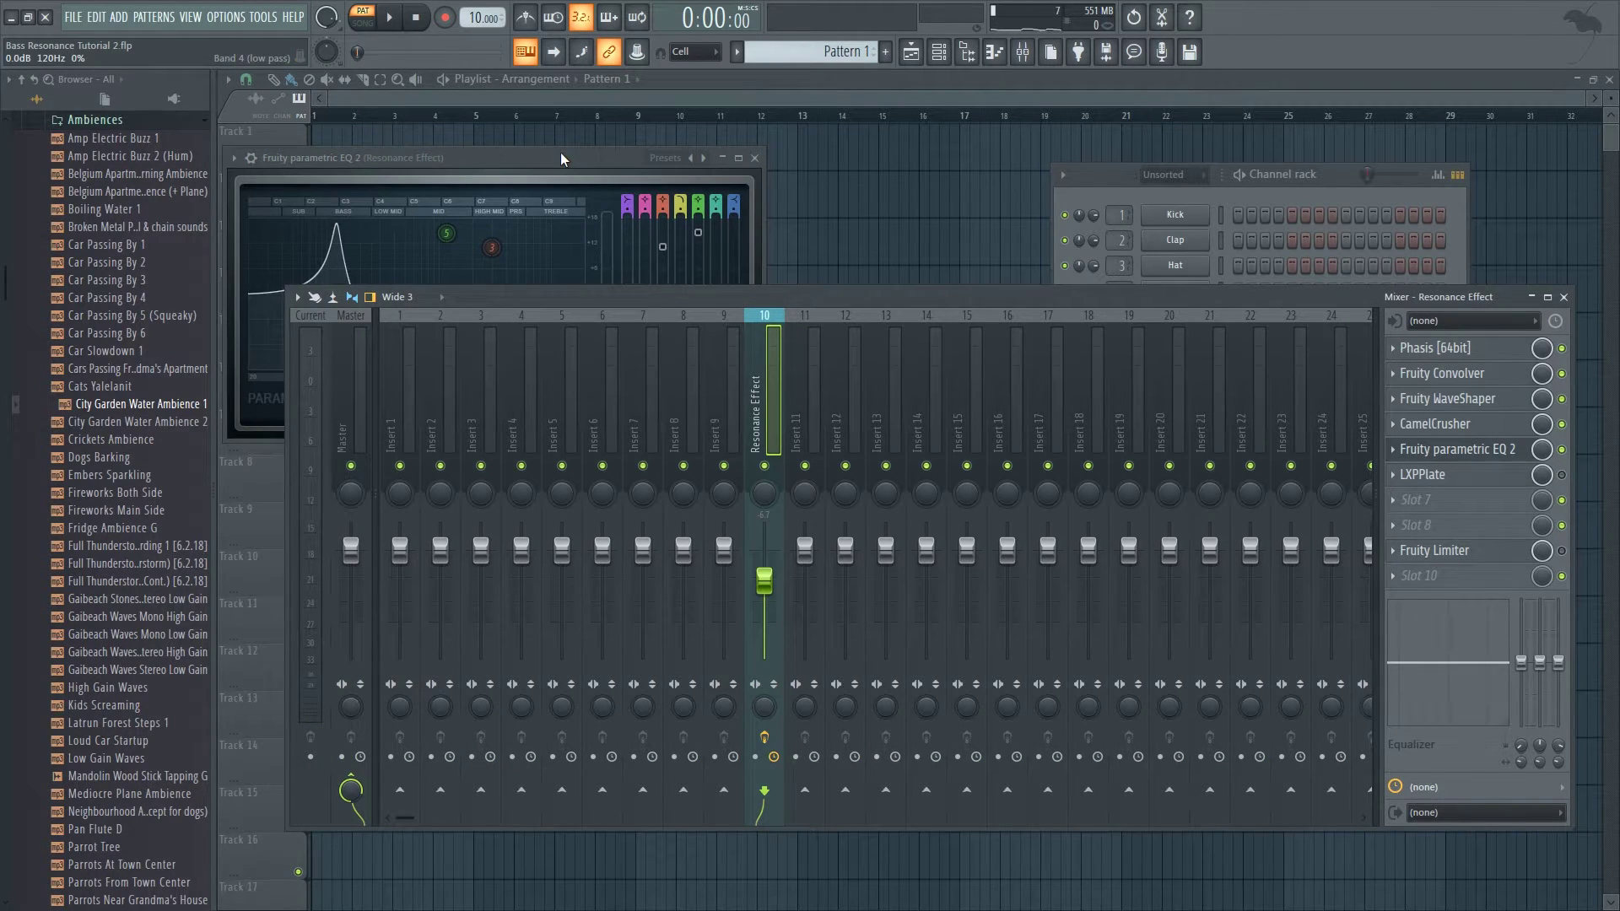
key(space)
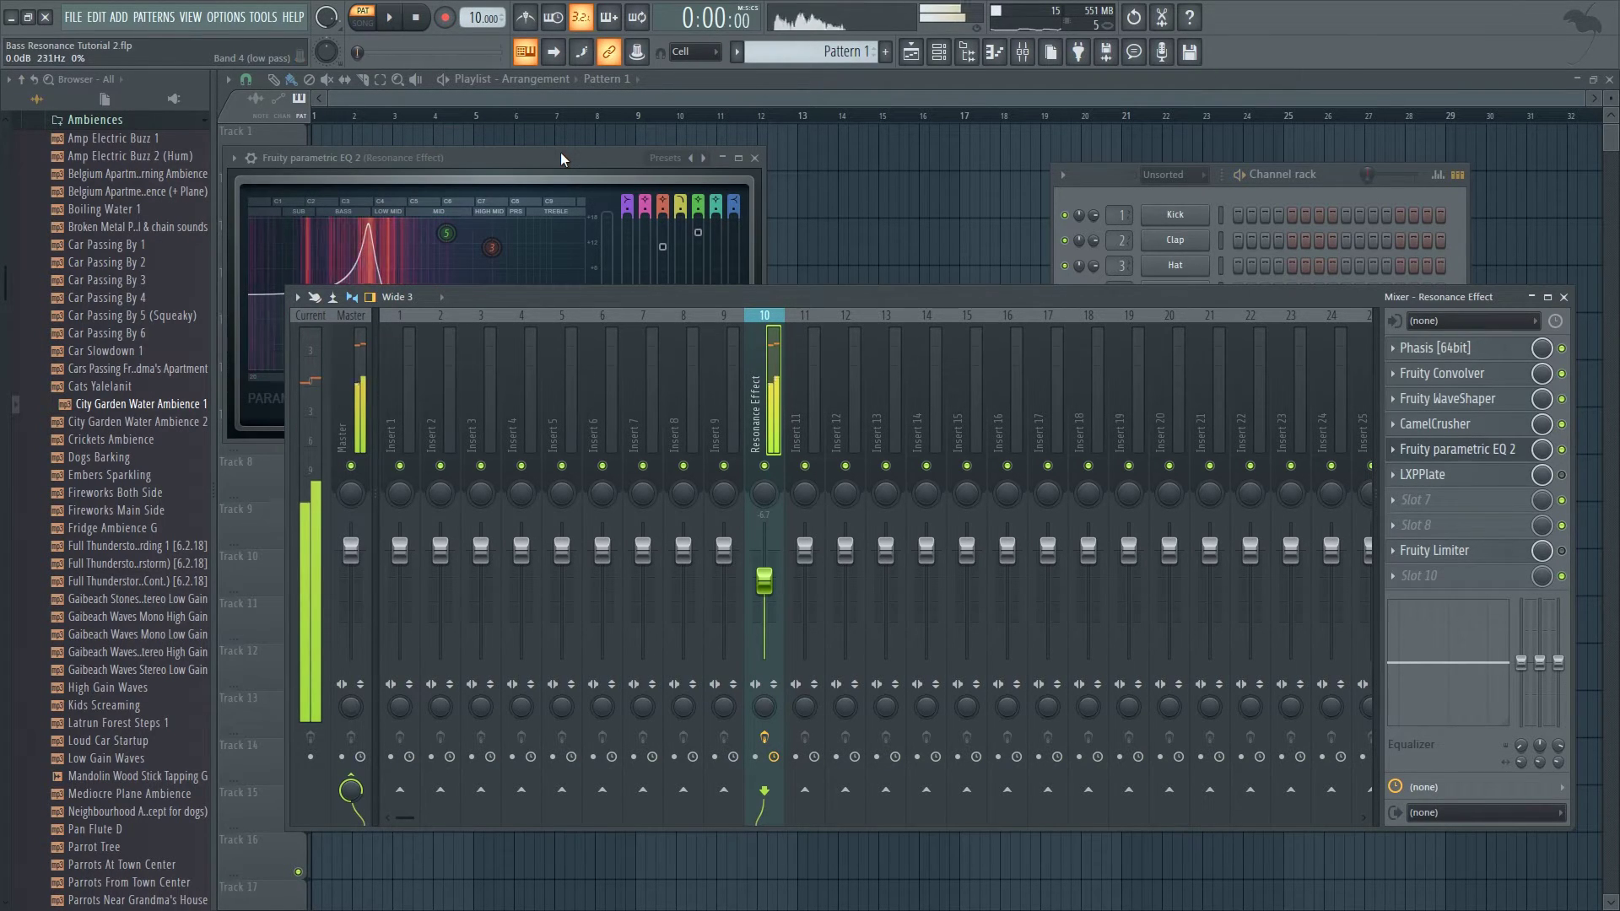
click(416, 19)
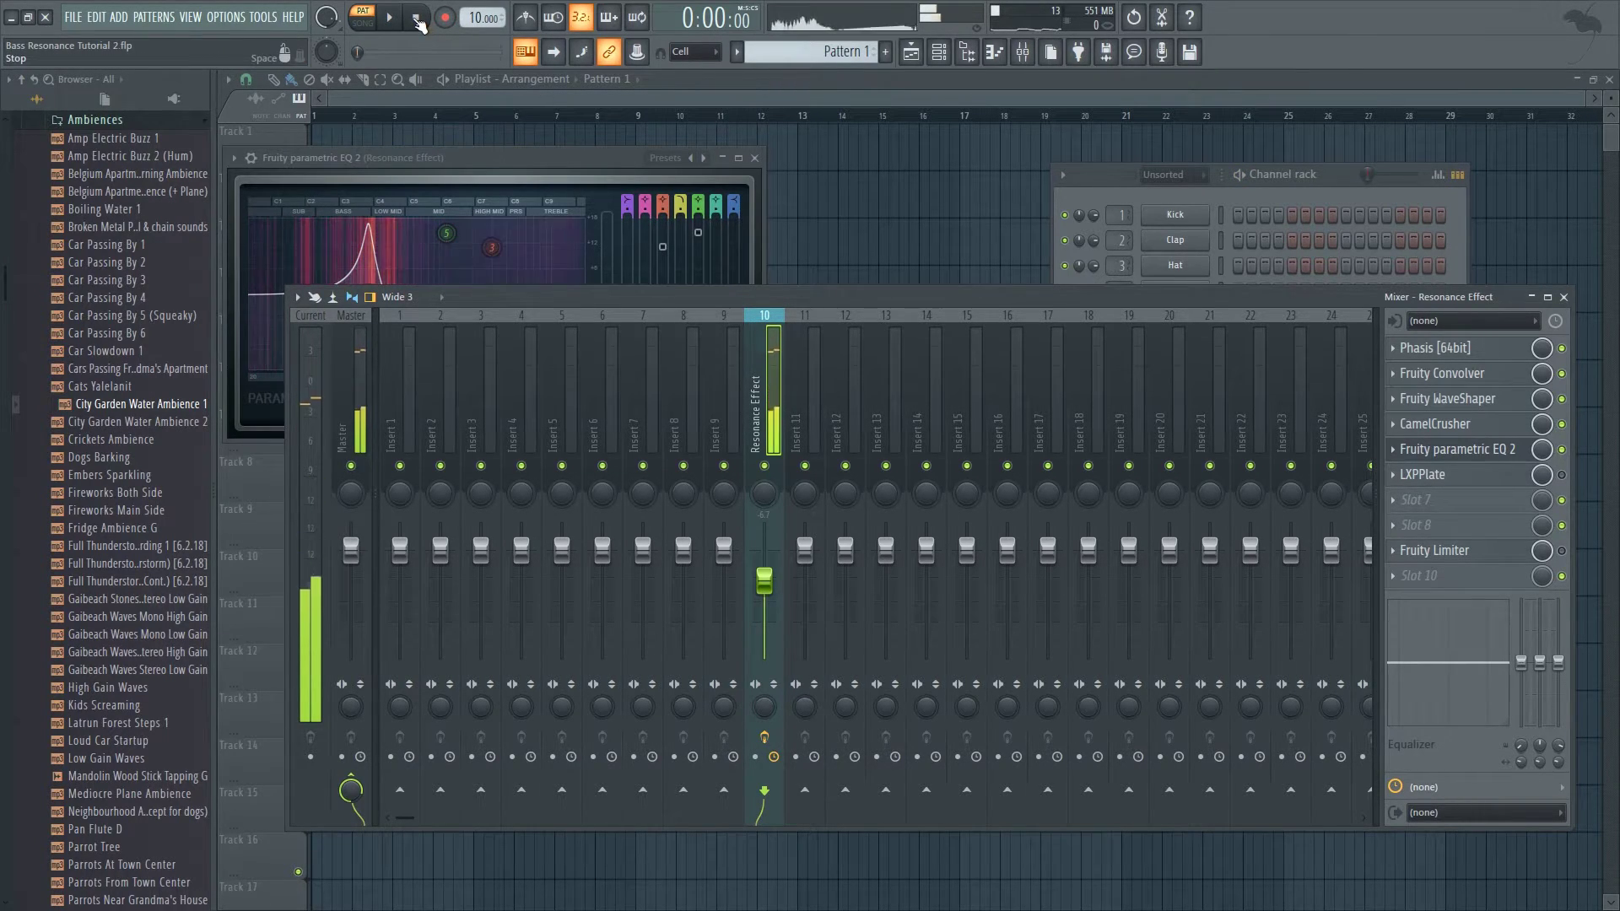
Enable LXPPlate on the Resonance Effect track, open it to examine its Blue Plate 1 reverb settings, and close both open effect windows
click(1502, 480)
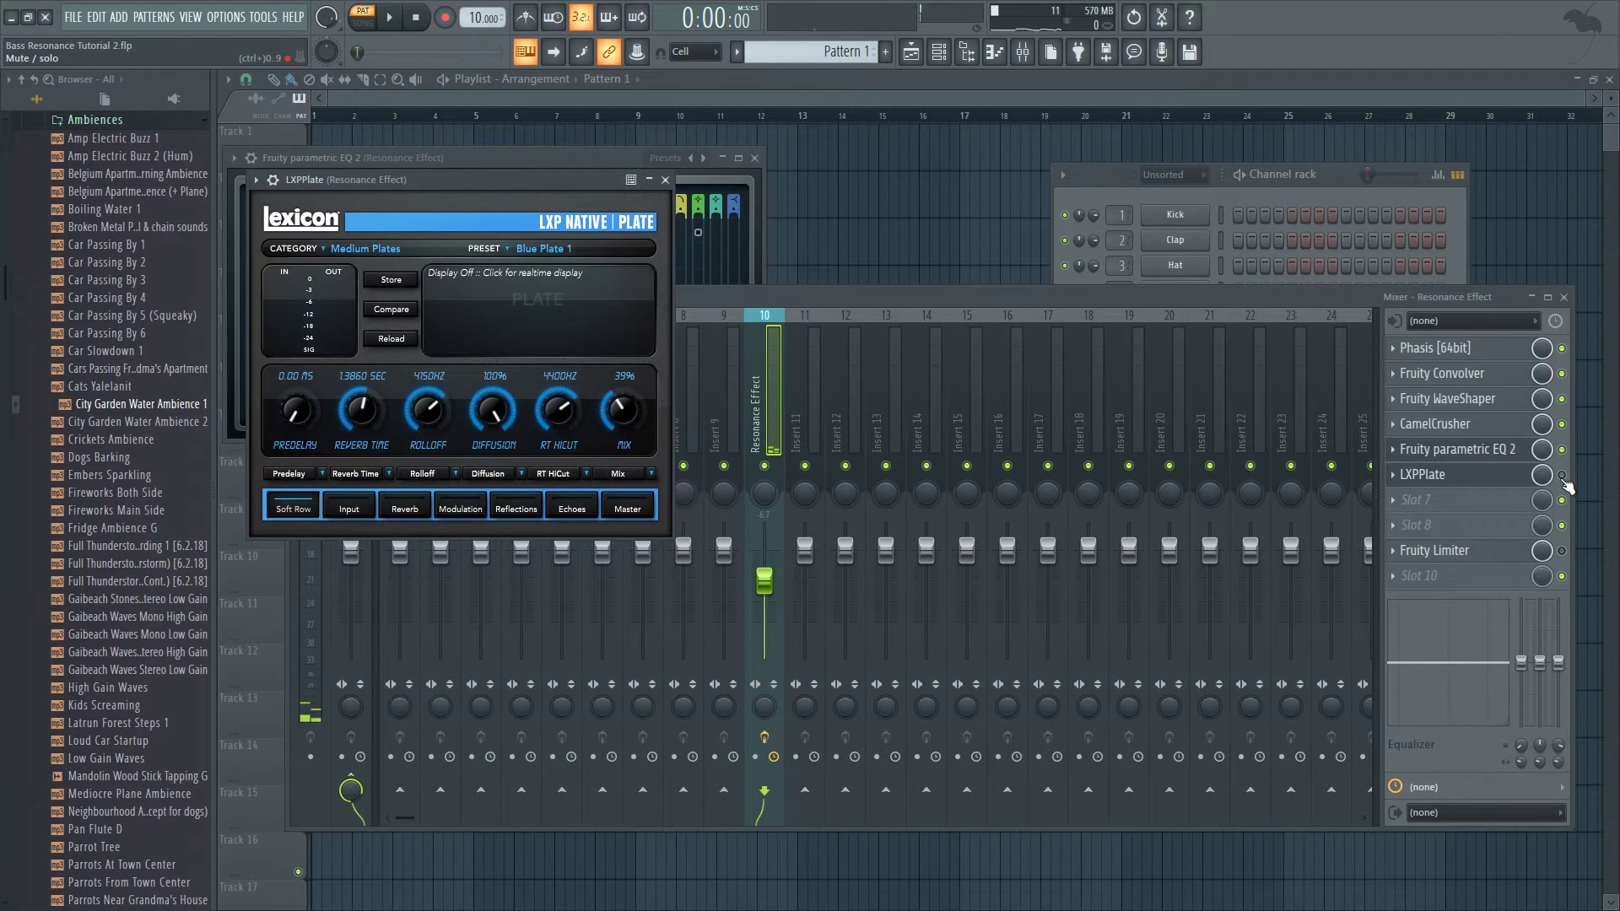
drag(434, 182, 552, 131)
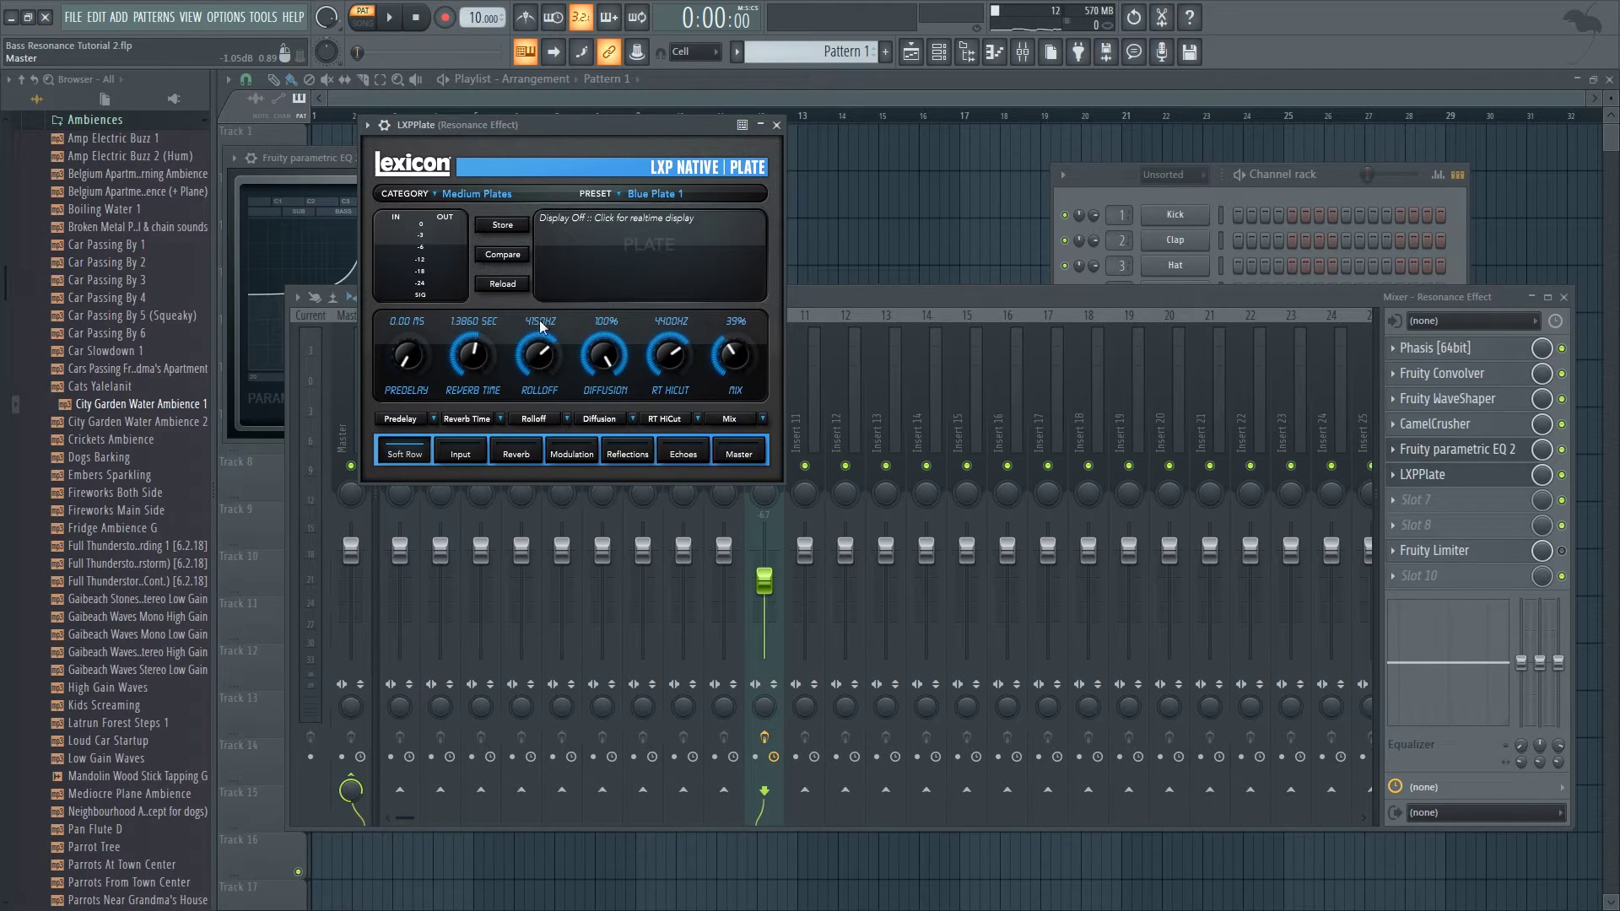
click(776, 126)
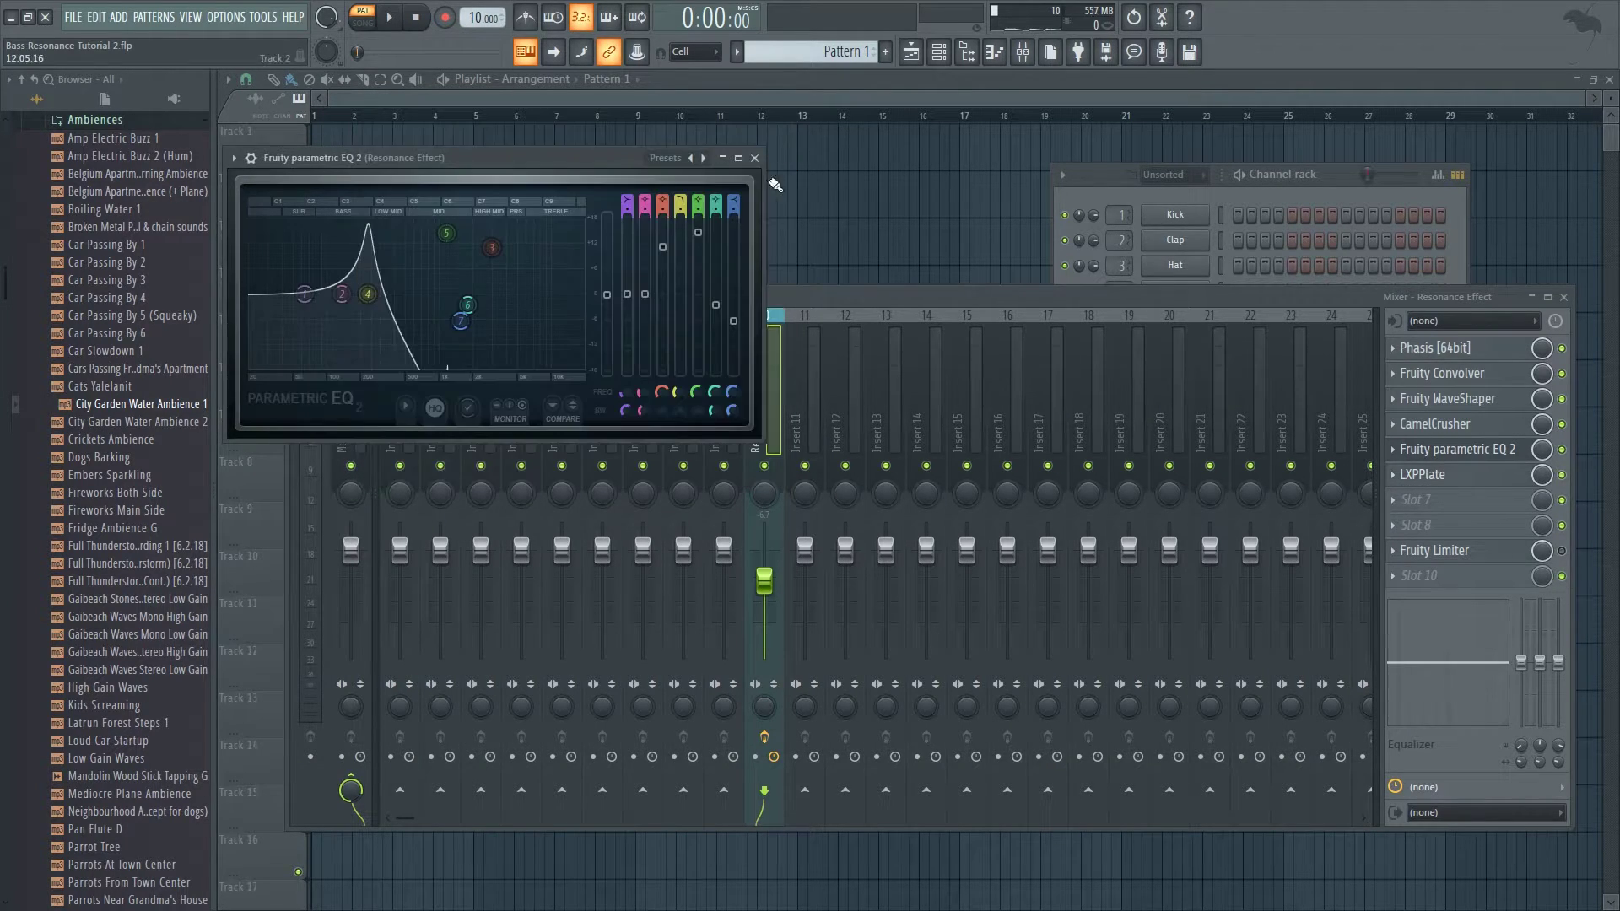
click(756, 159)
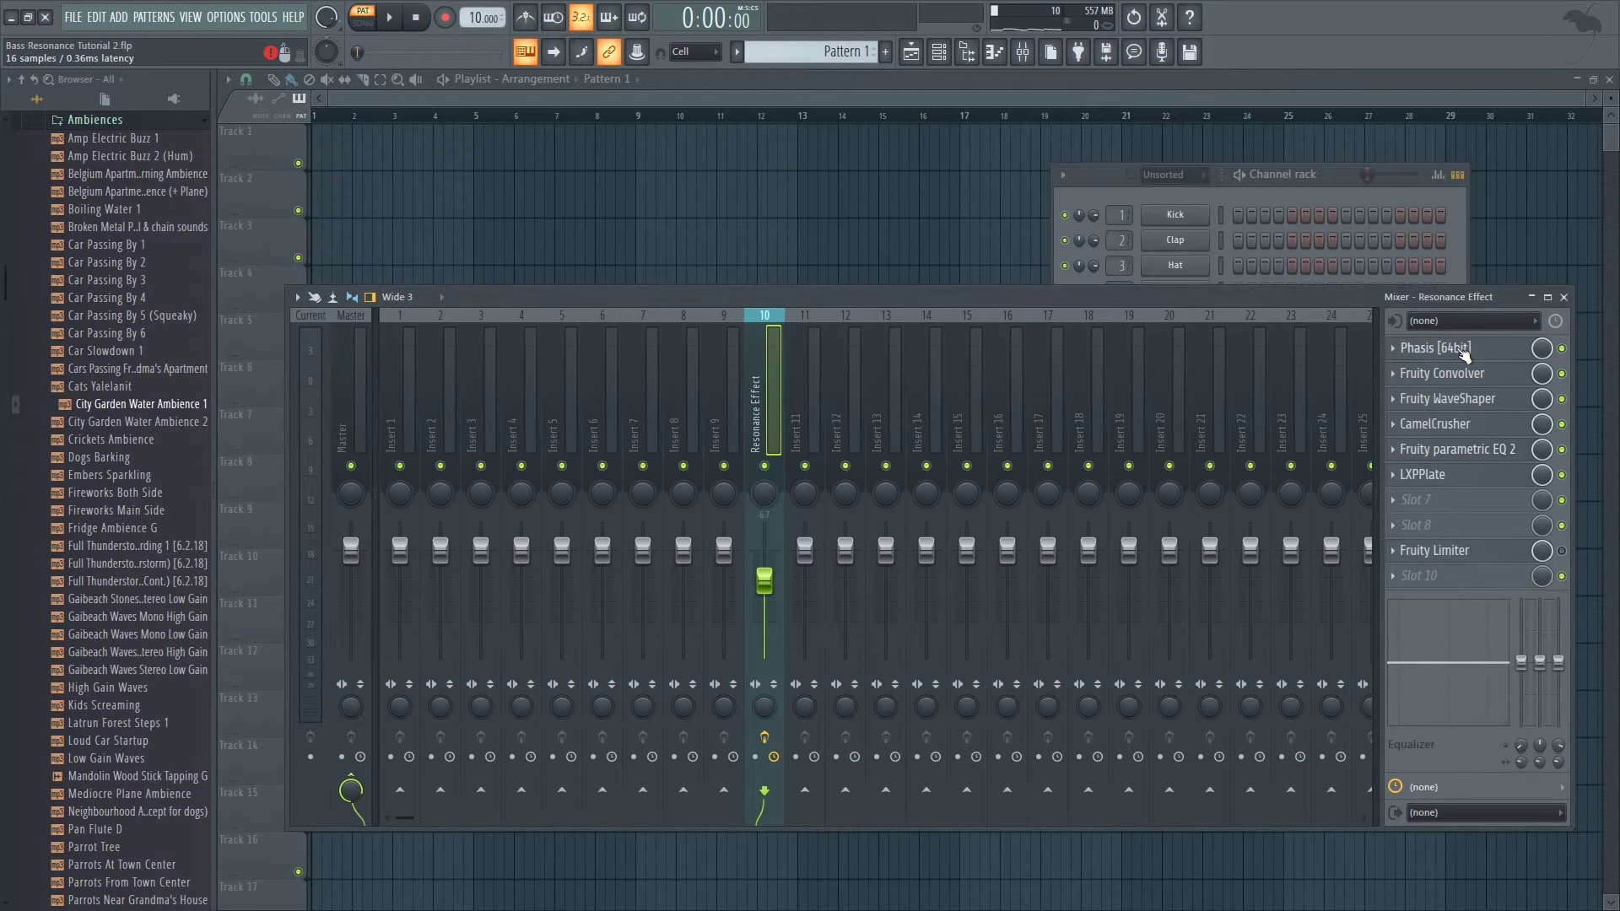
Move Fruity Convolver to slot 9, just before Fruity Limiter in slot 10, and enable the limiter
click(1395, 378)
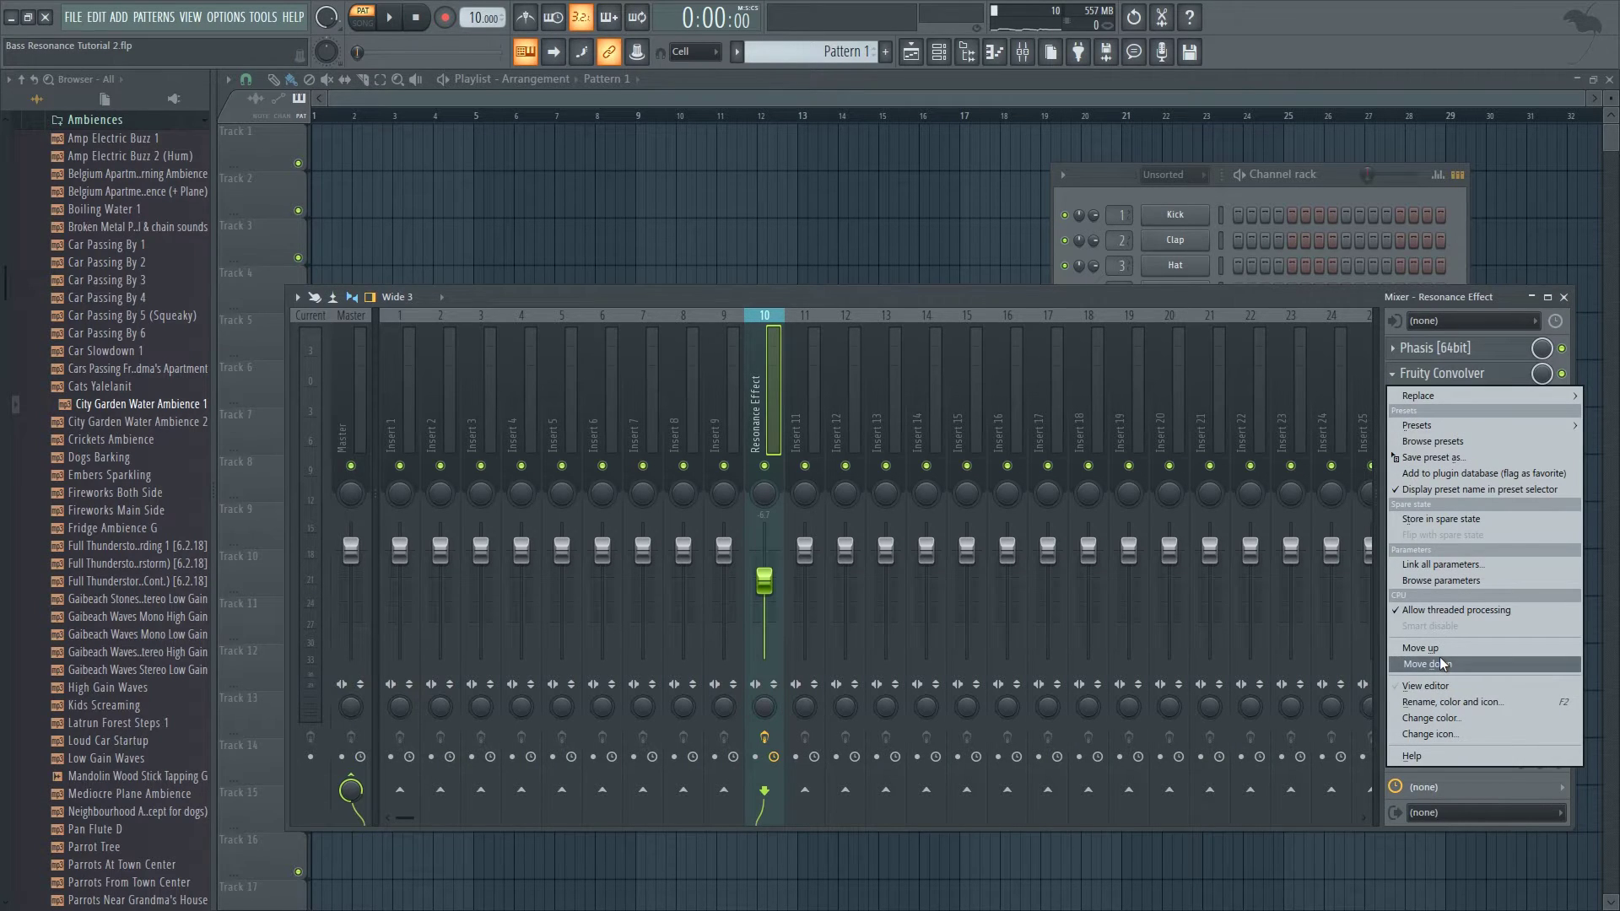
click(1431, 650)
click(1394, 348)
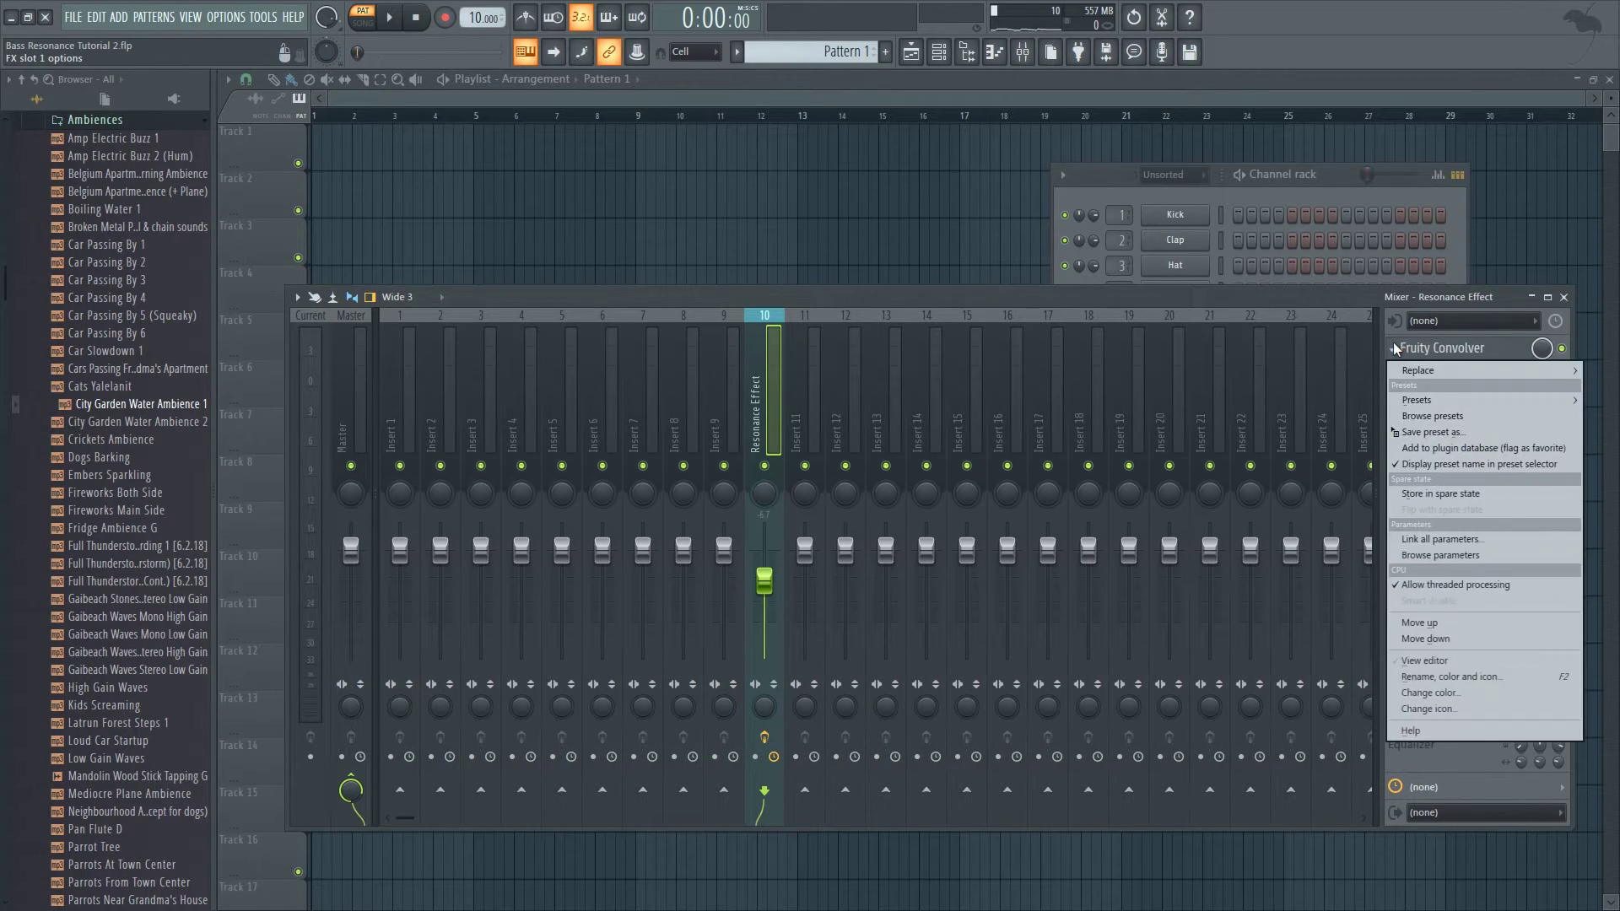
click(1420, 621)
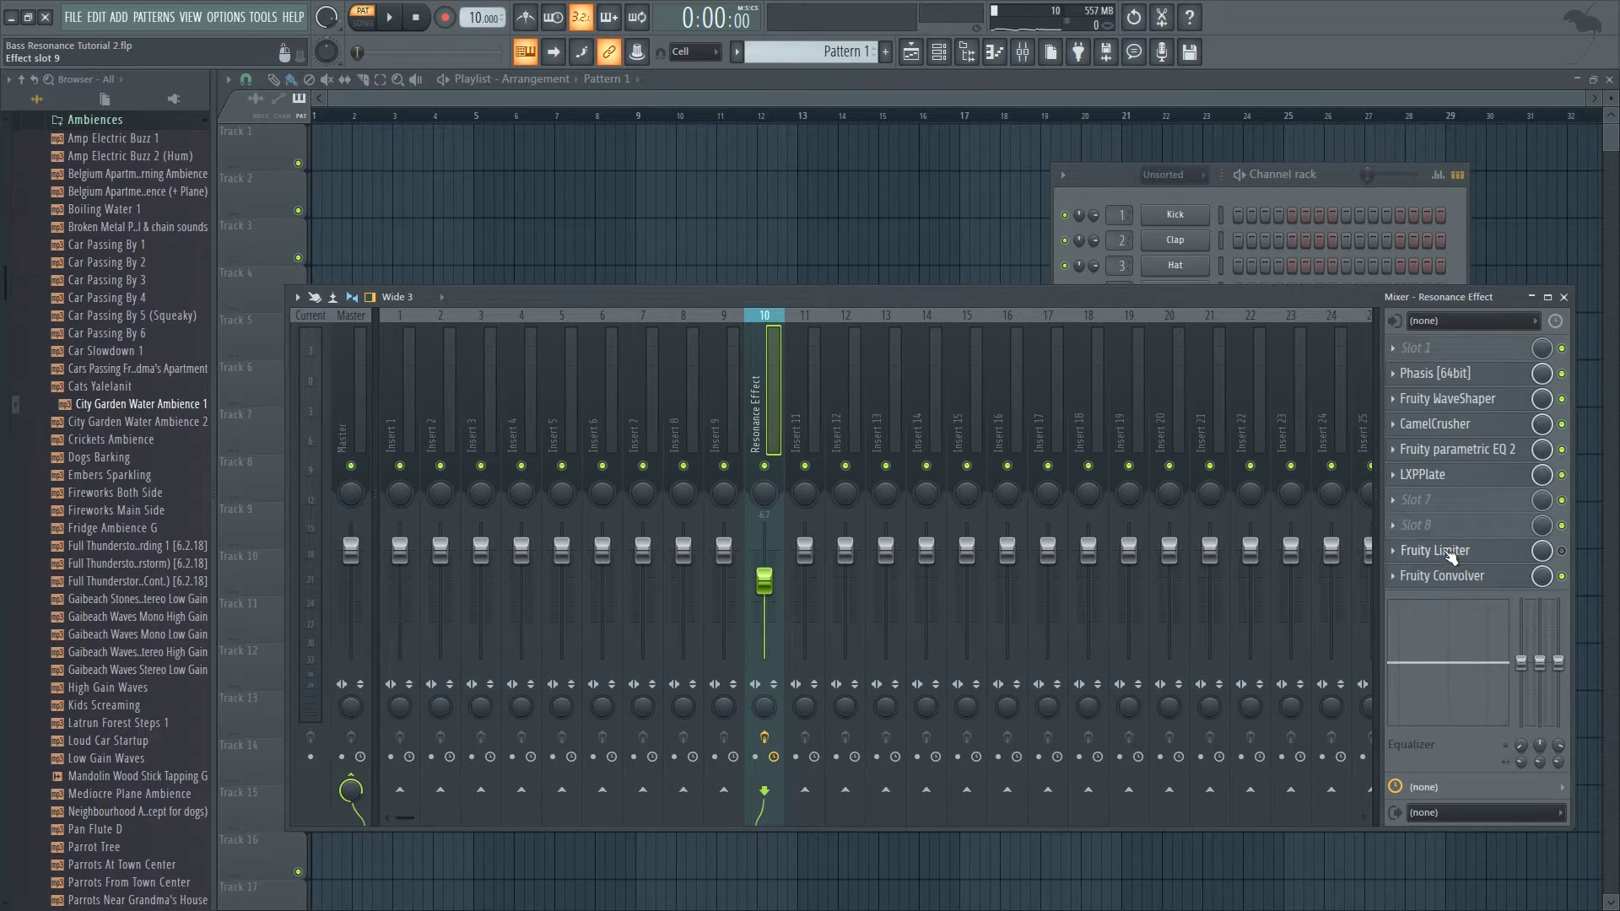
click(1391, 574)
click(1417, 783)
click(1562, 576)
Play the pattern through the reordered effect chain and examine Fruity Limiter's settings
click(1091, 184)
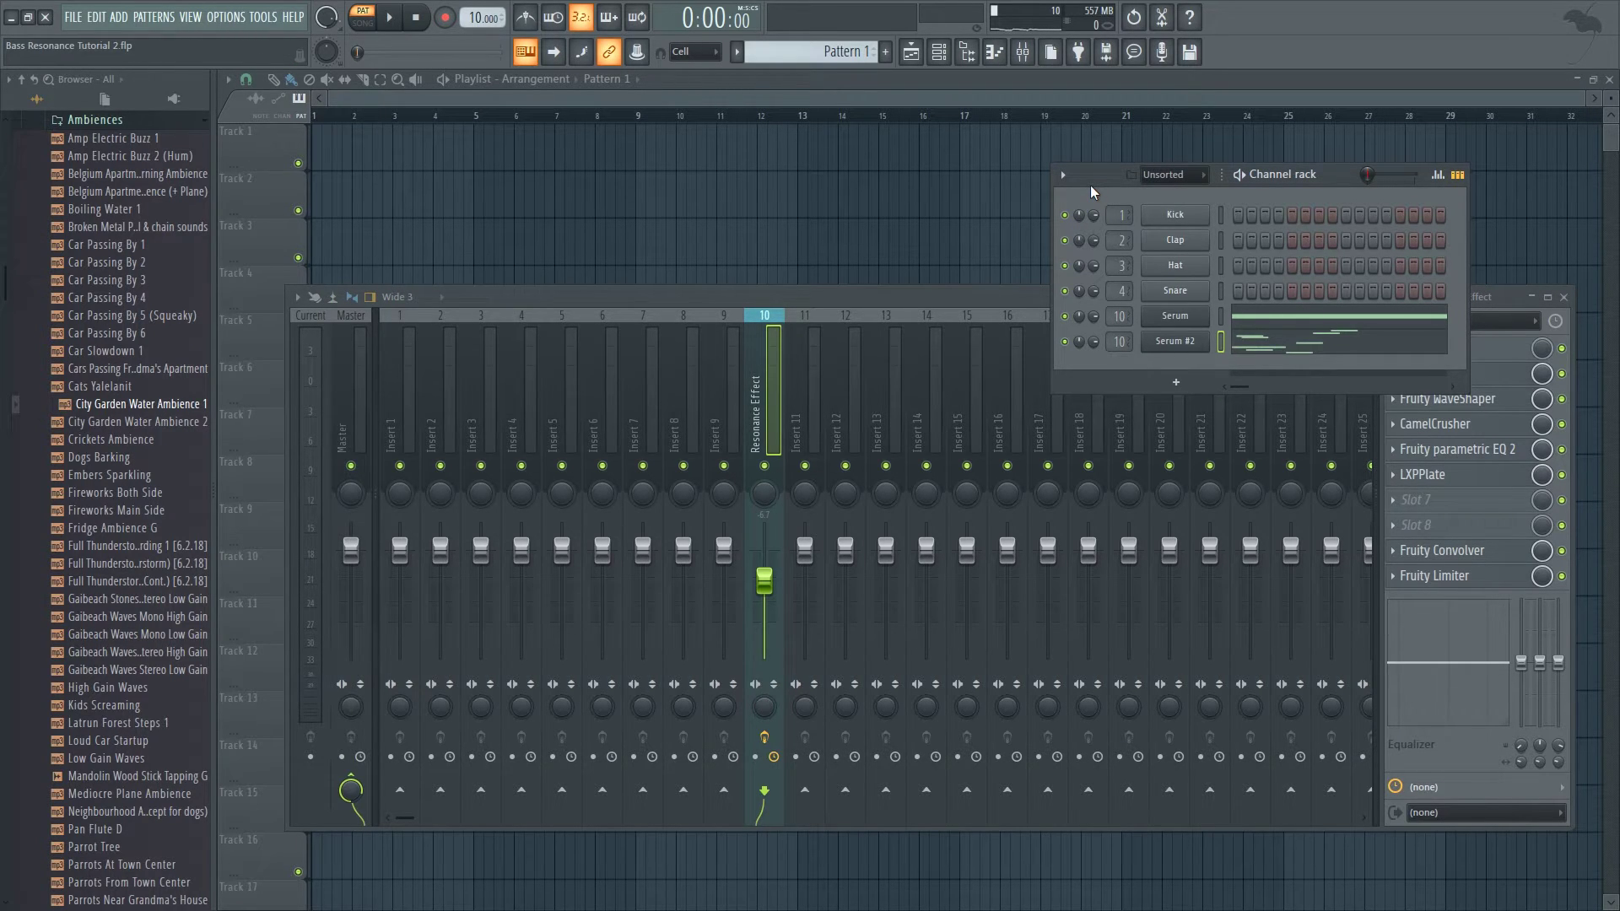
key(space)
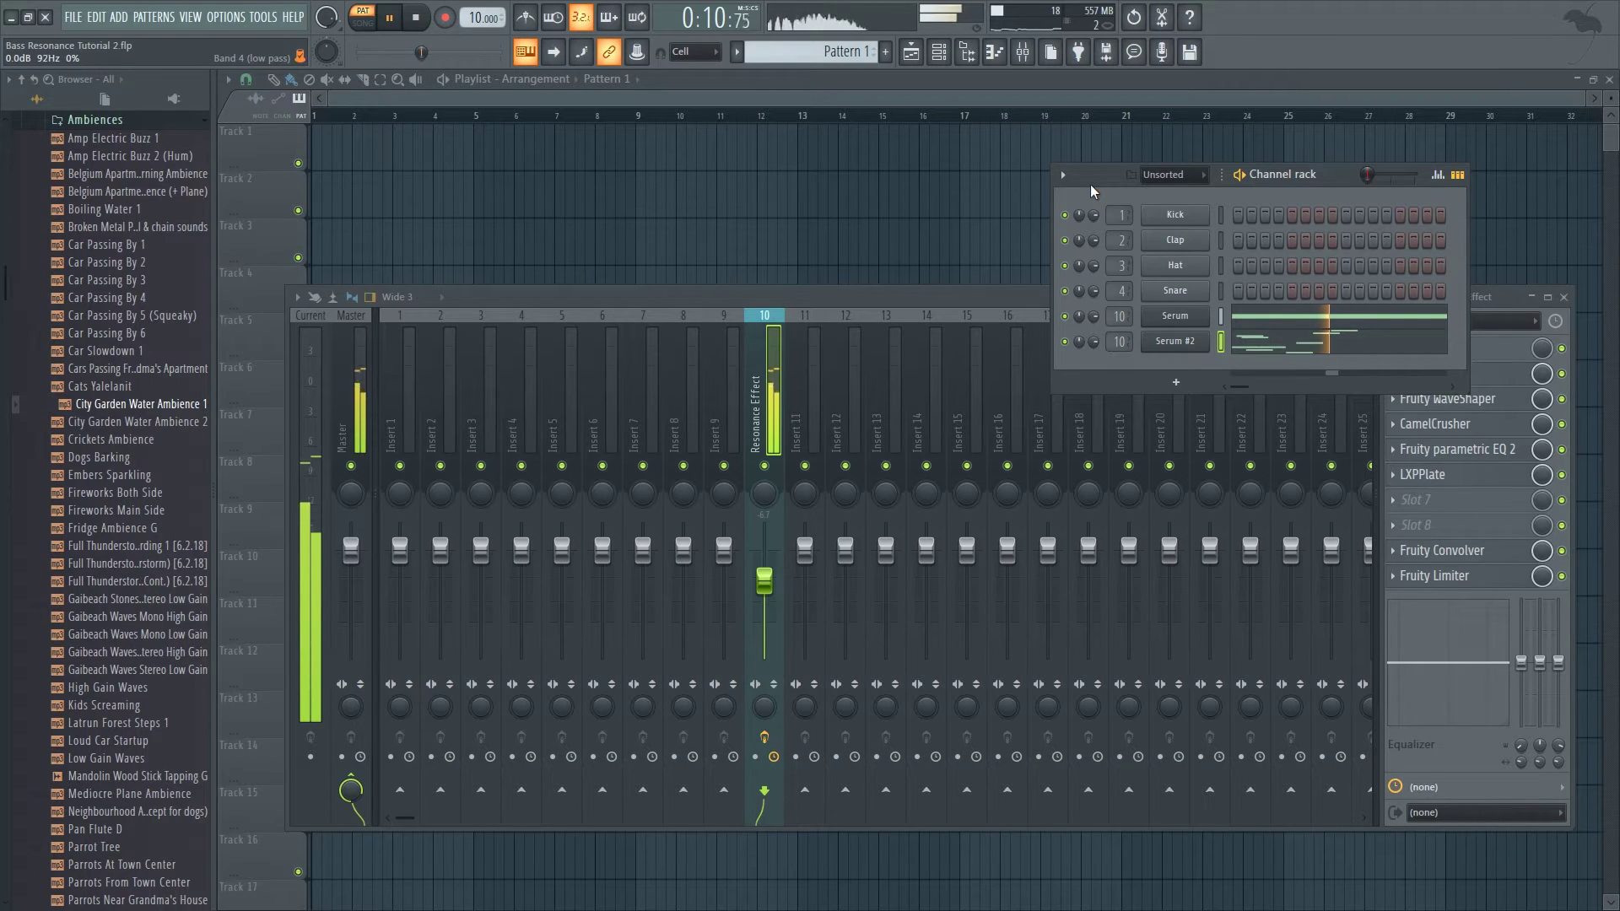
click(416, 20)
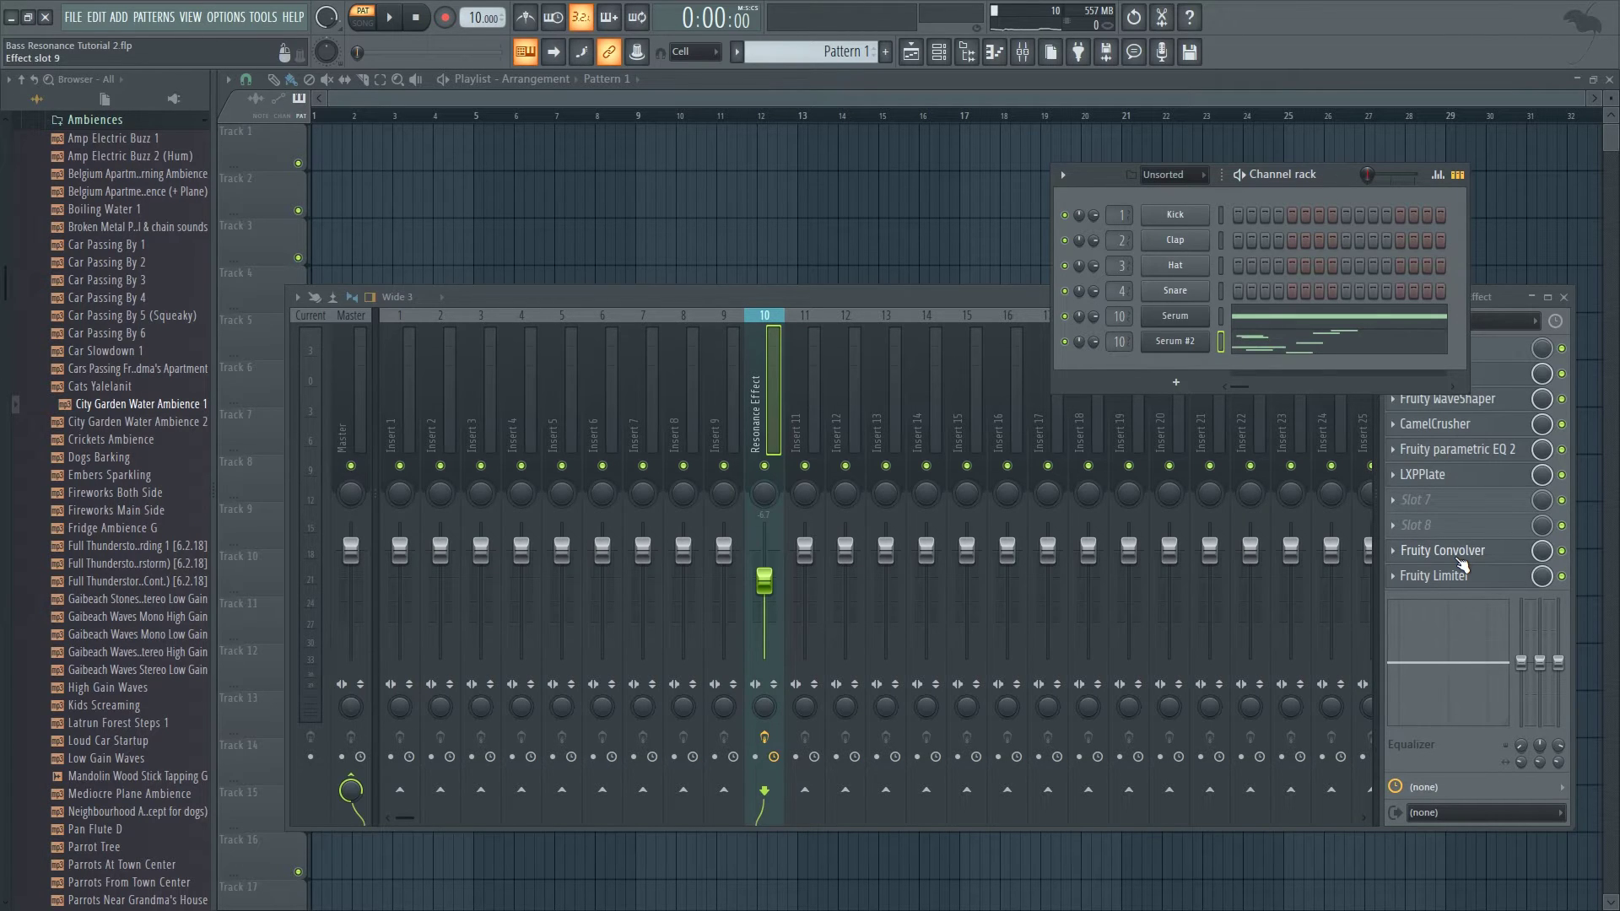
click(1463, 573)
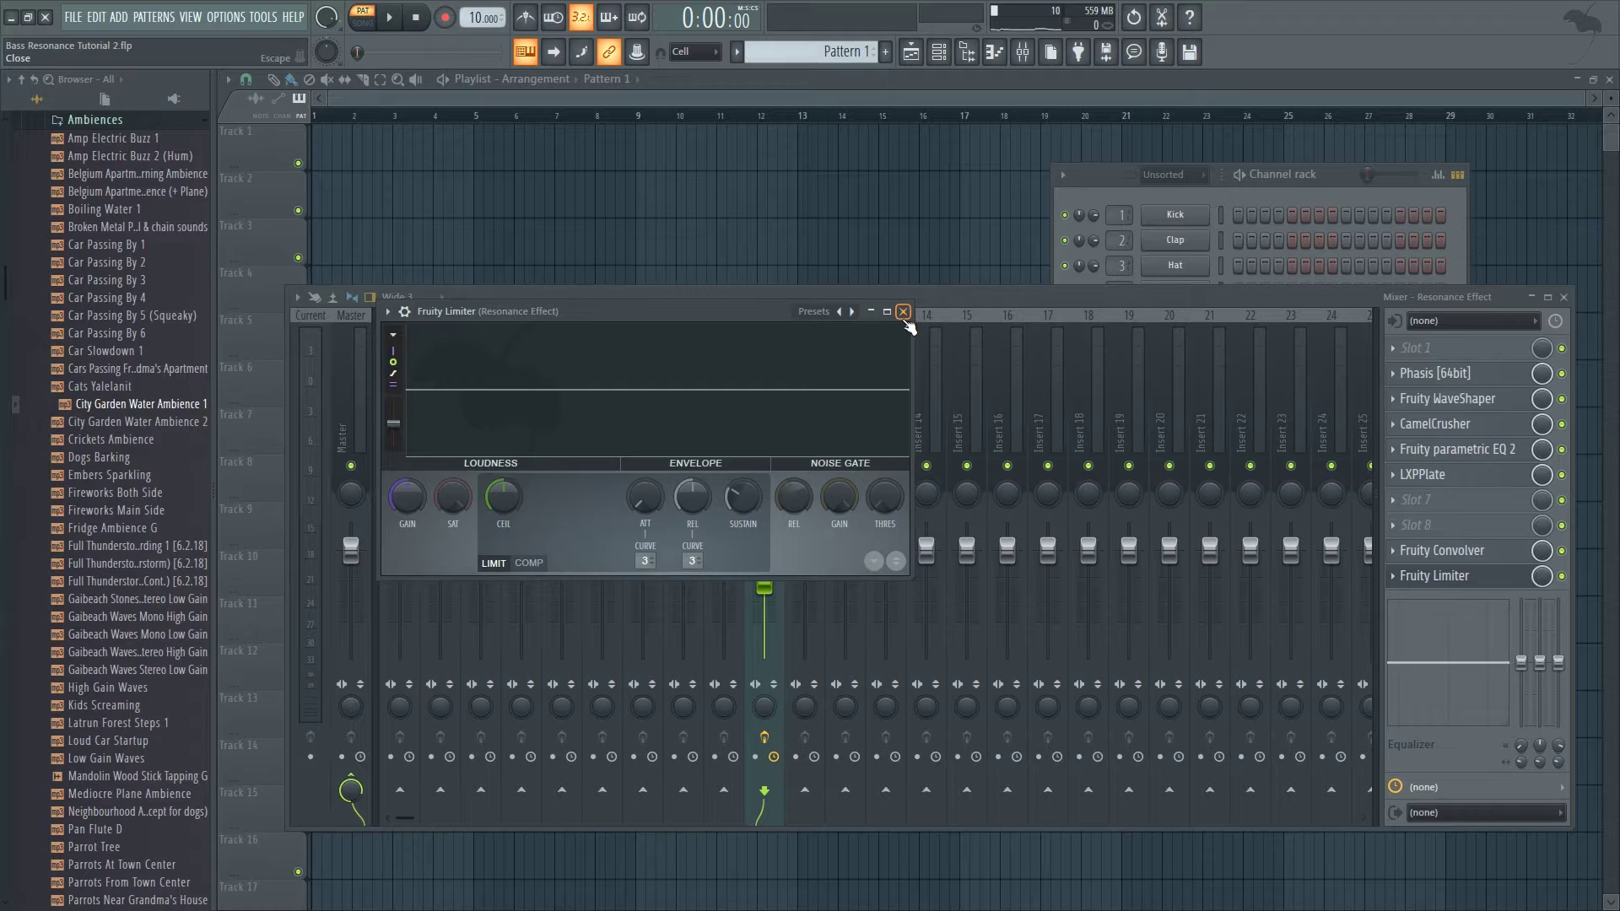
click(902, 312)
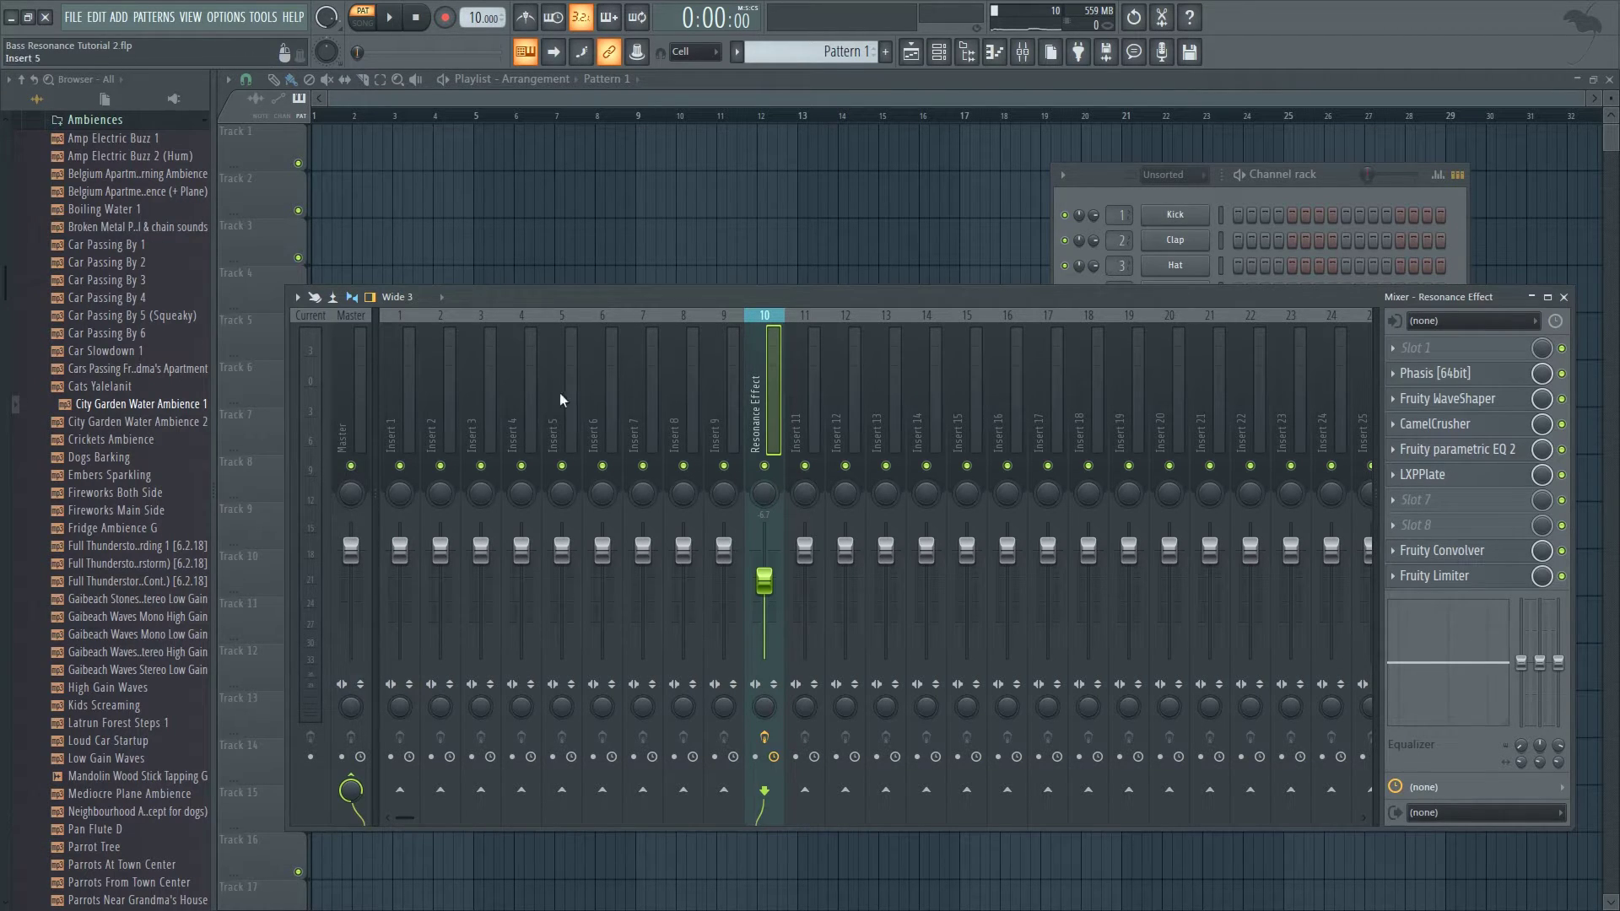
Add Edison to the Master track's first effect slot and set it to record on input for ever
click(354, 368)
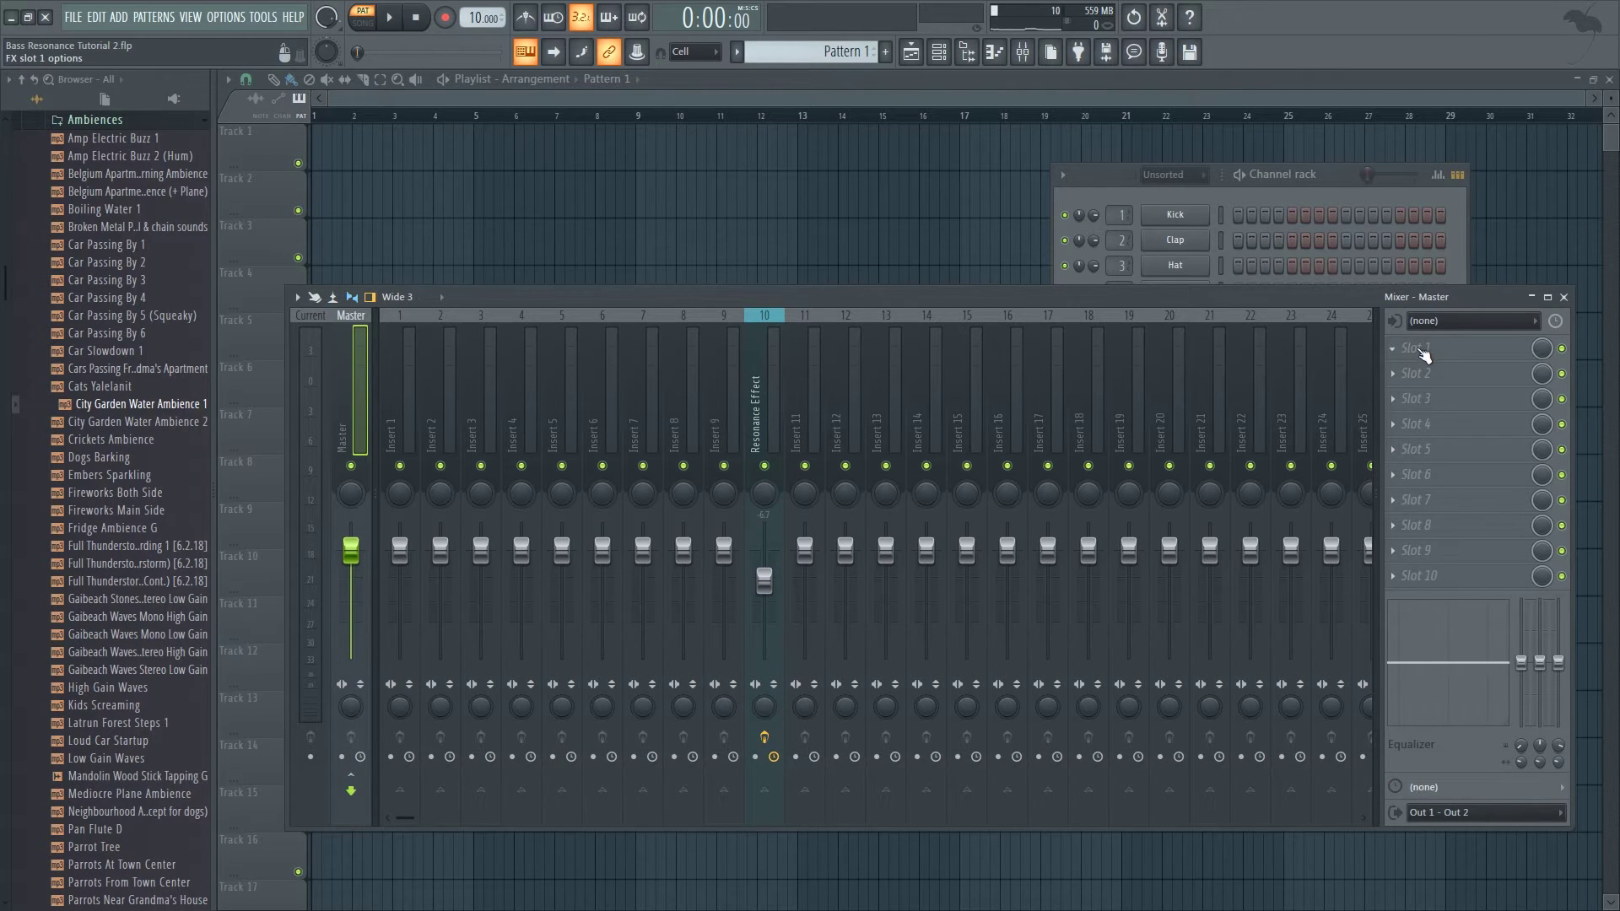
click(1416, 347)
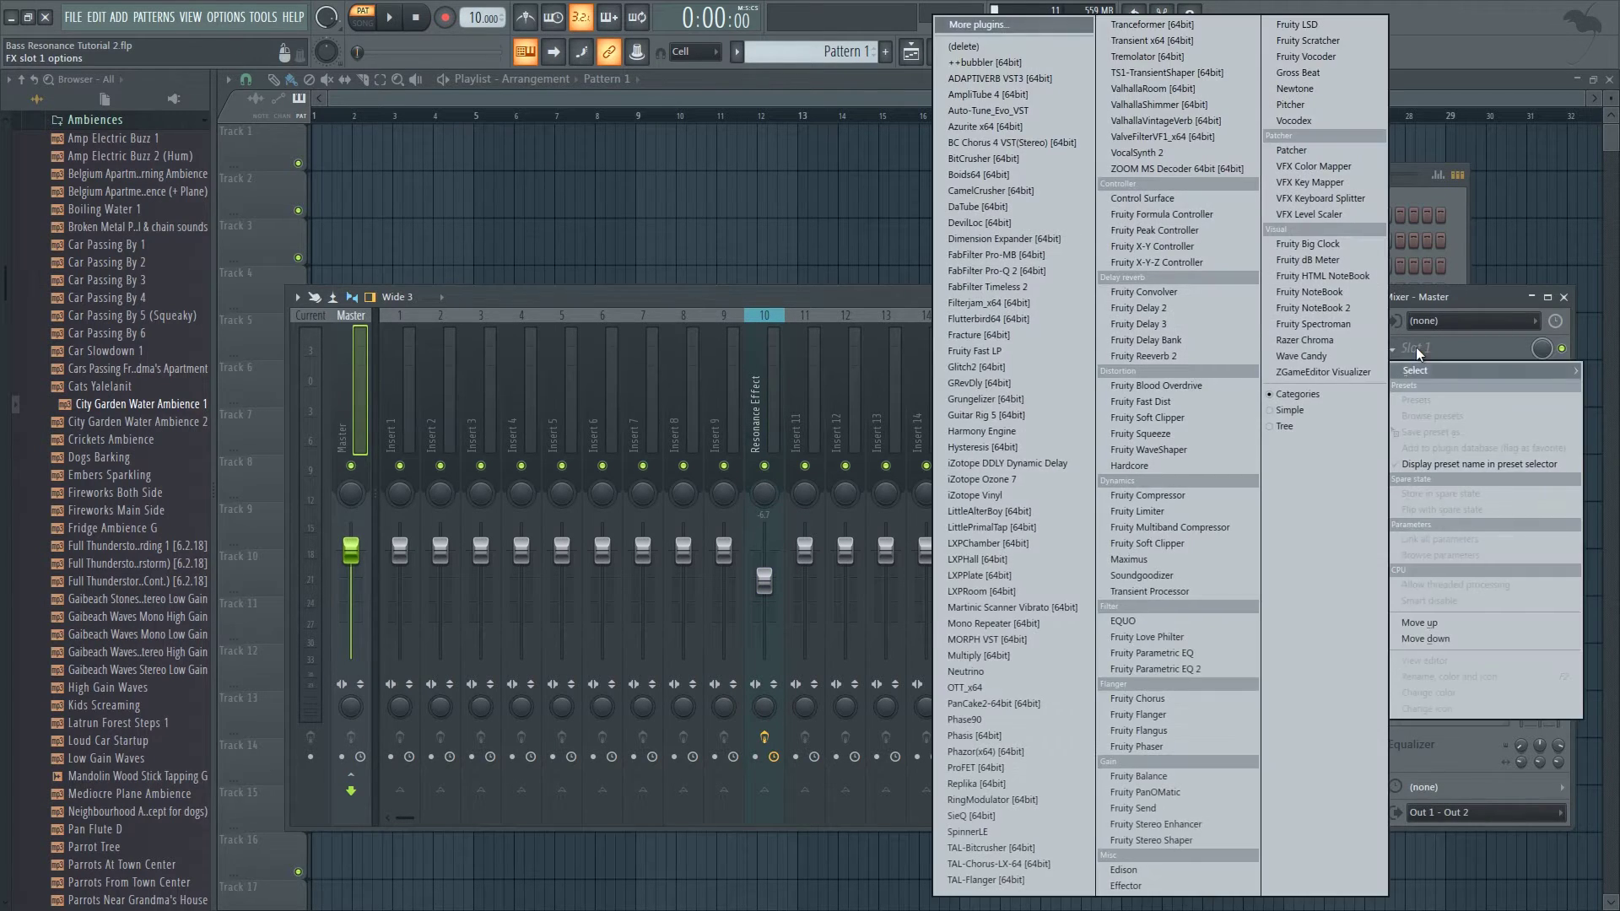
click(1191, 869)
click(524, 230)
click(523, 258)
Record the playing pattern in Edison, stop recording and playback, and place the recorded audio at the start of playlist Track 1
click(413, 230)
click(394, 19)
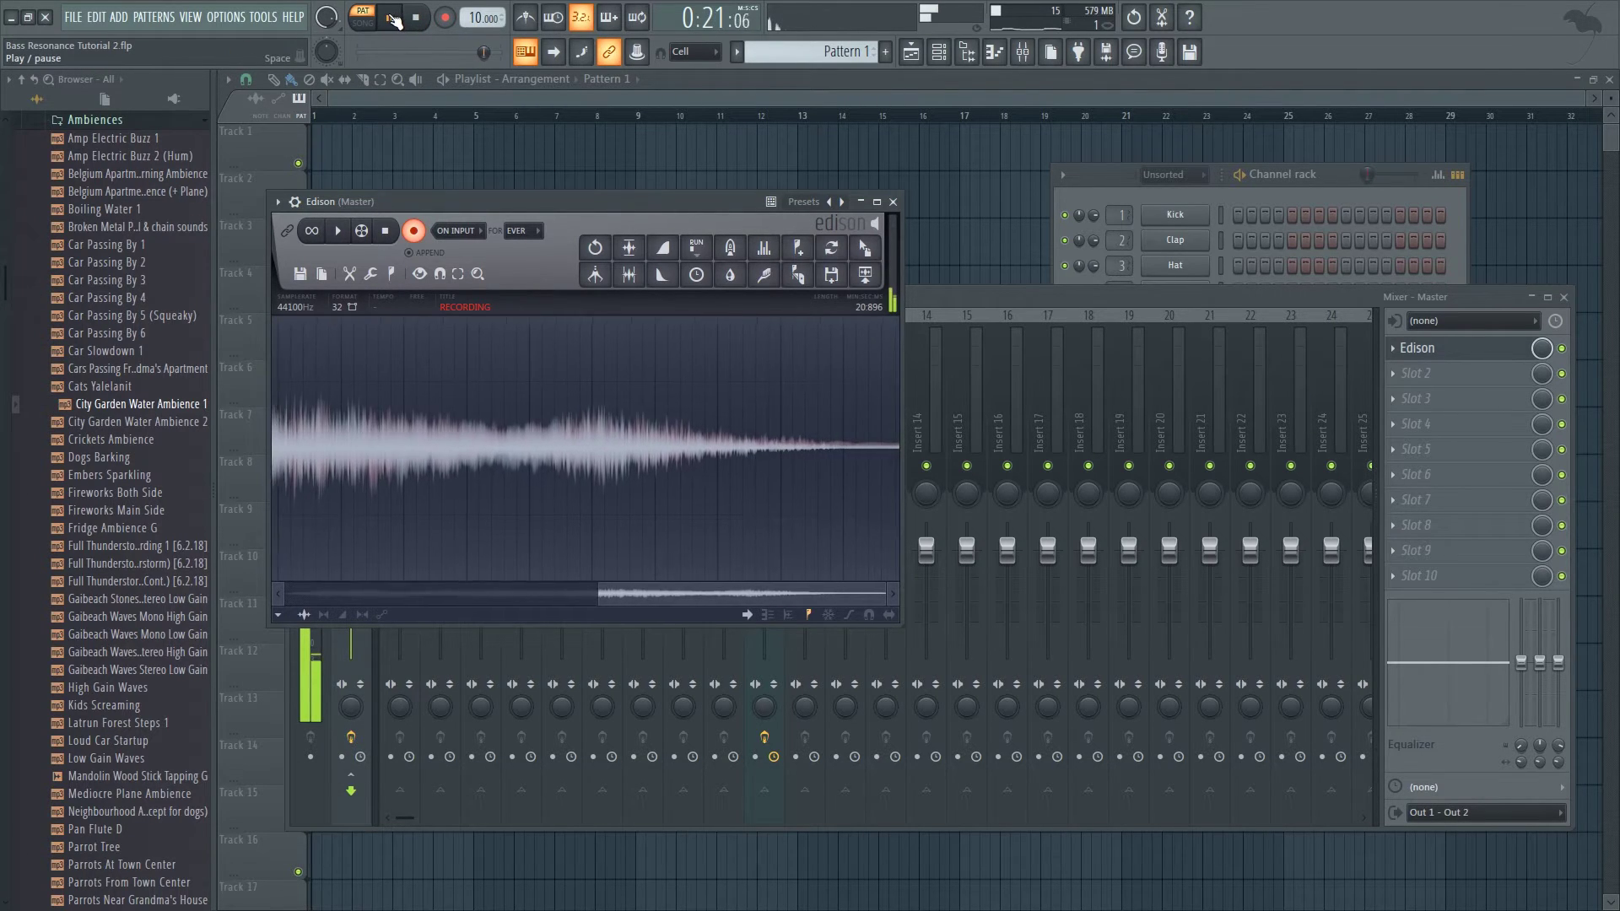
click(394, 18)
click(415, 231)
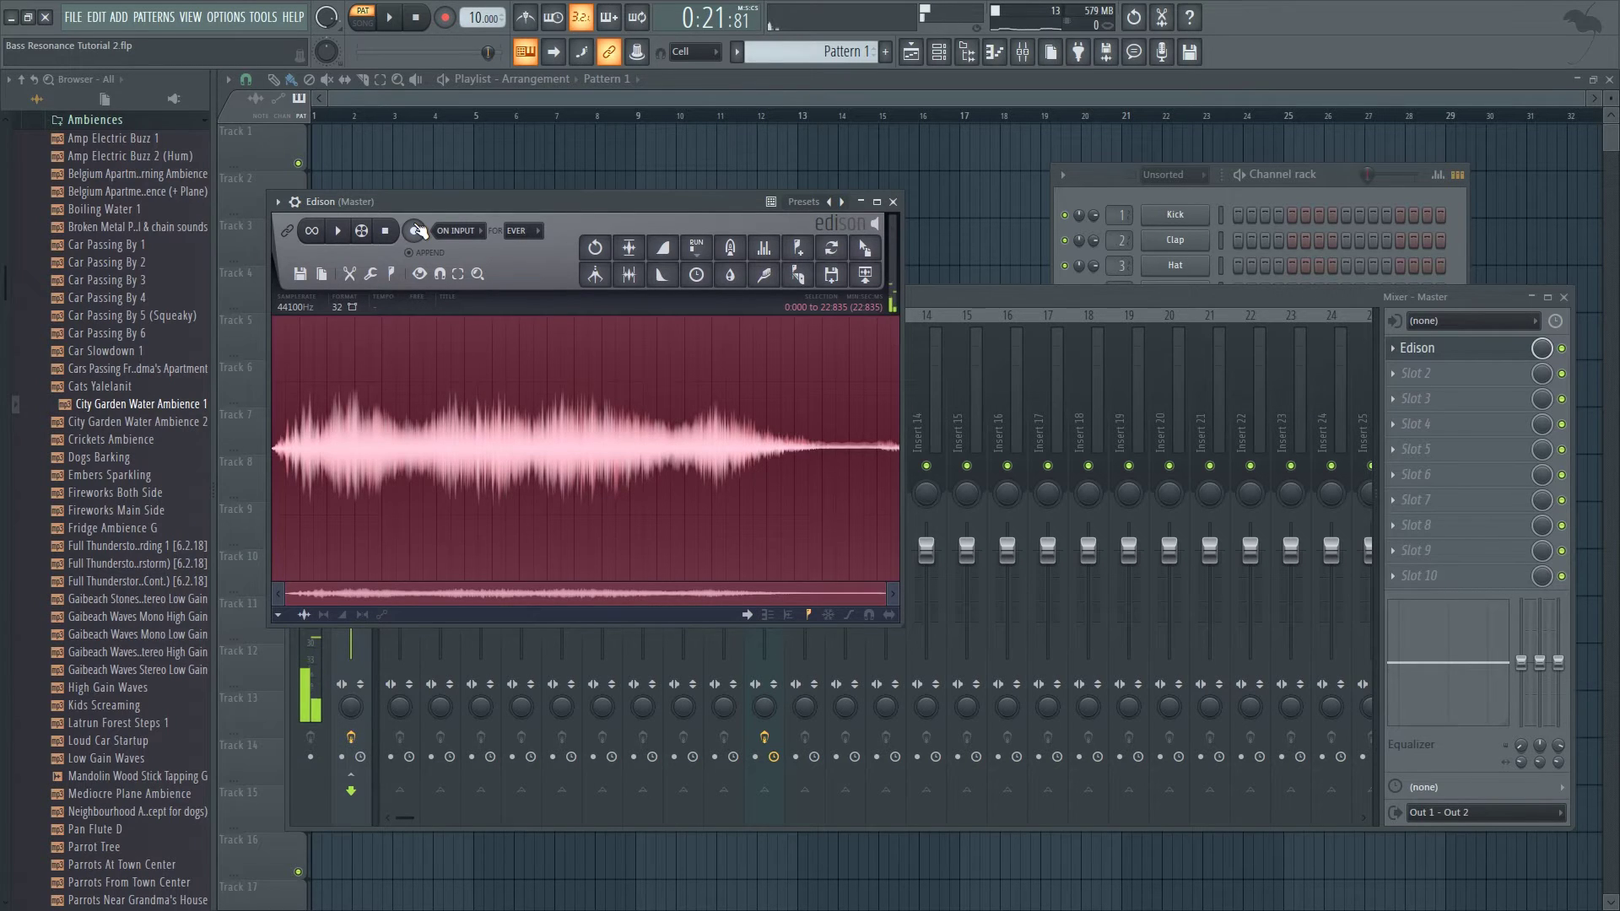
click(415, 17)
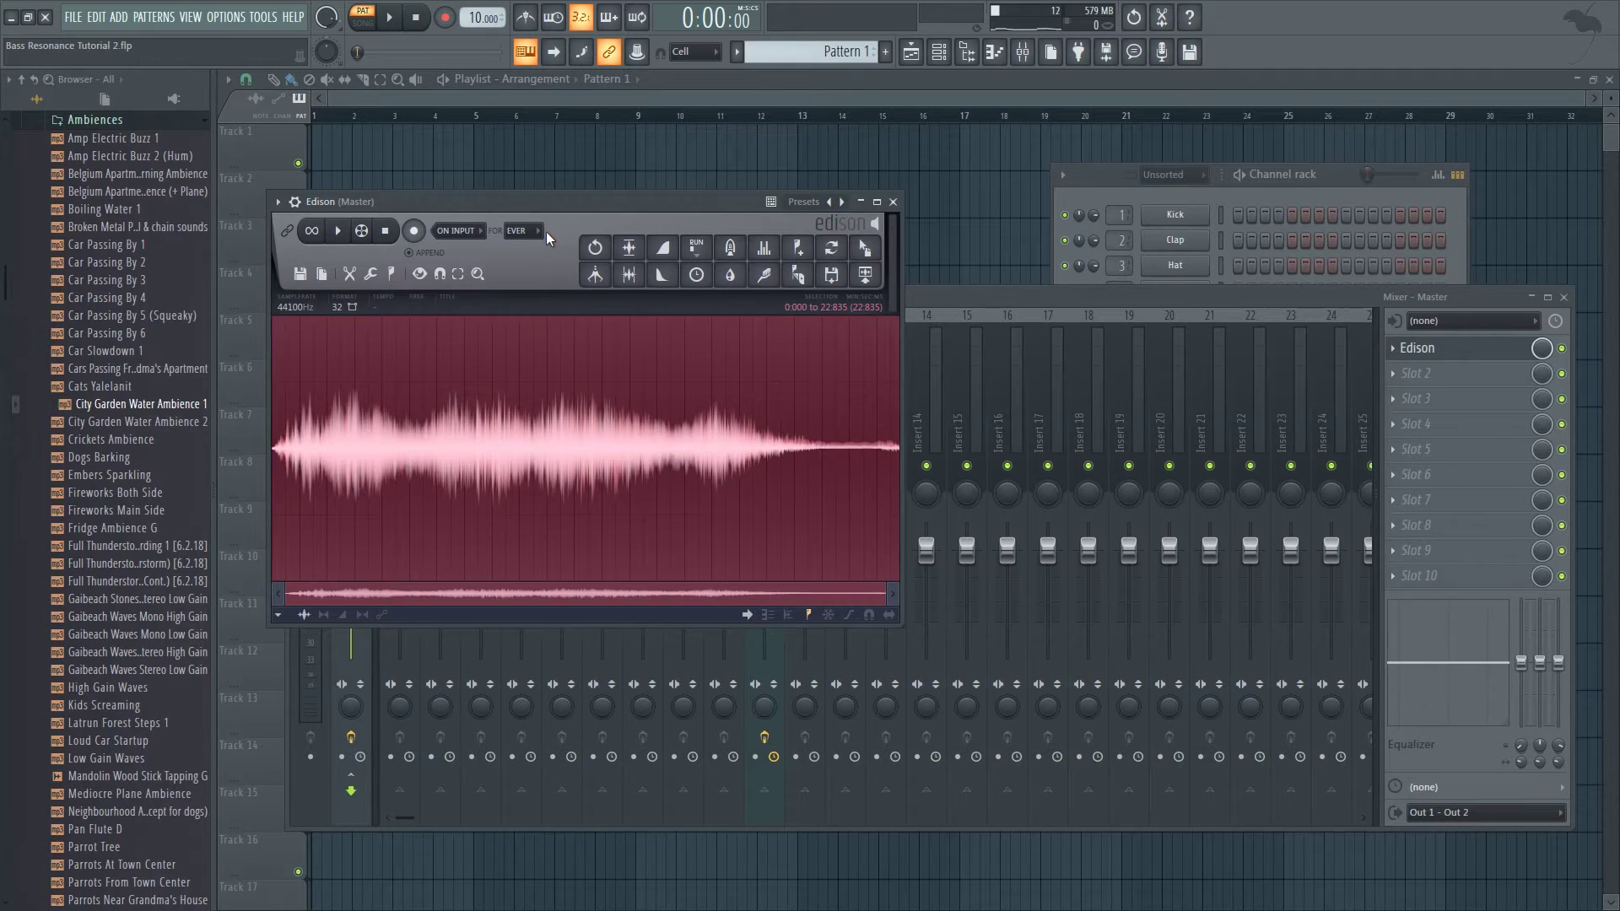
drag(865, 247, 334, 167)
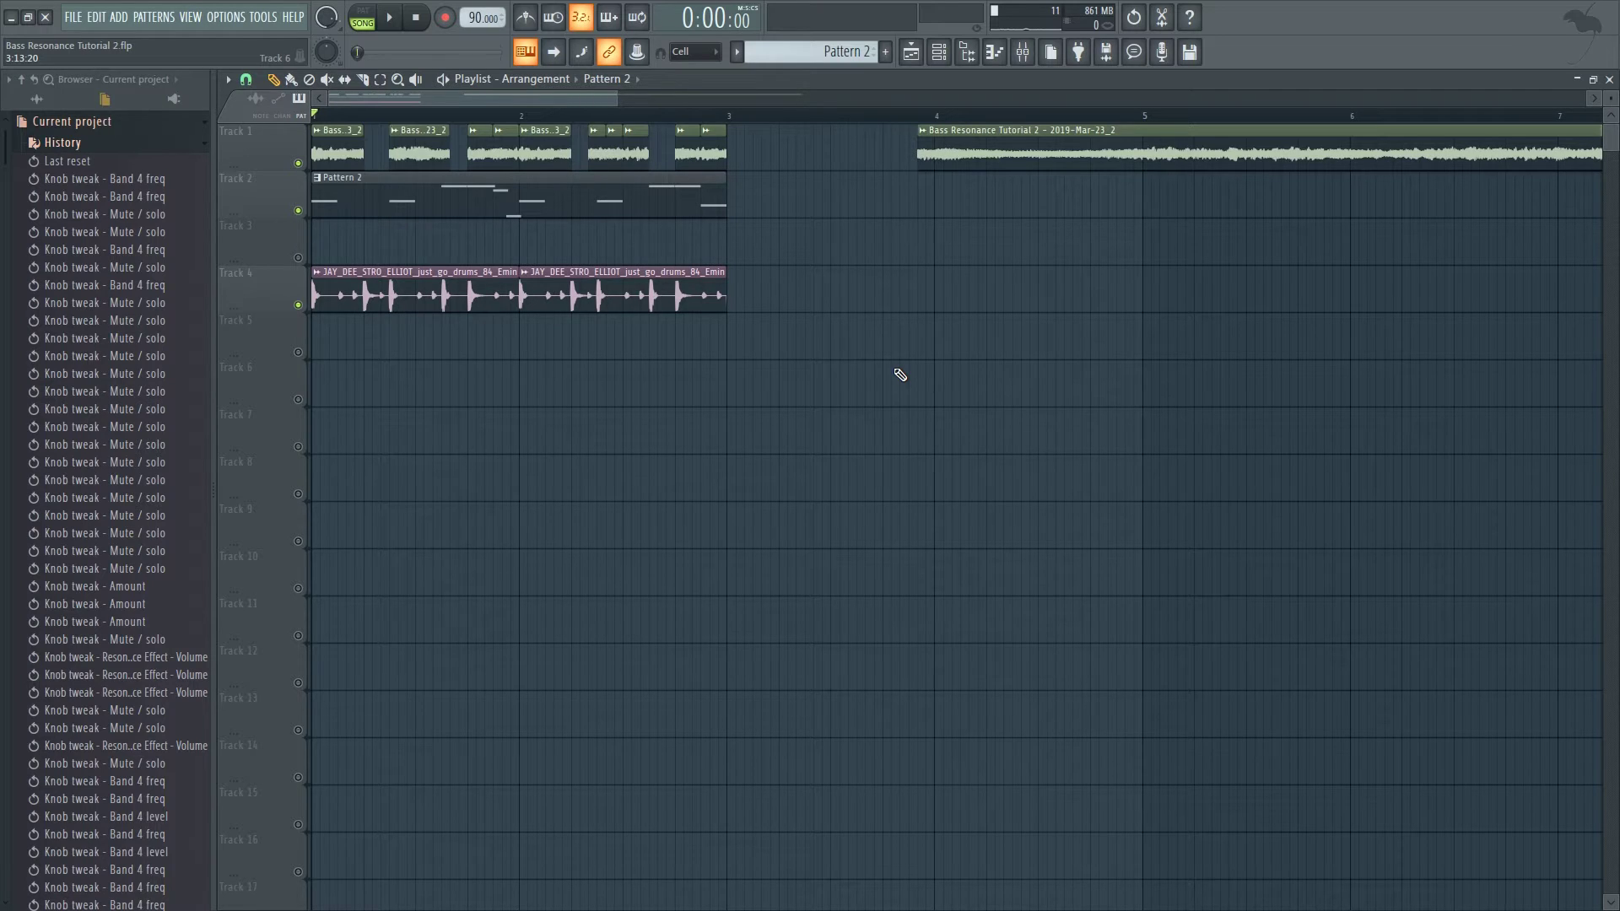
Solo playlist Track 1 and play the arranged bass clips while watching mixer insert 12
right_click(298, 163)
click(1022, 52)
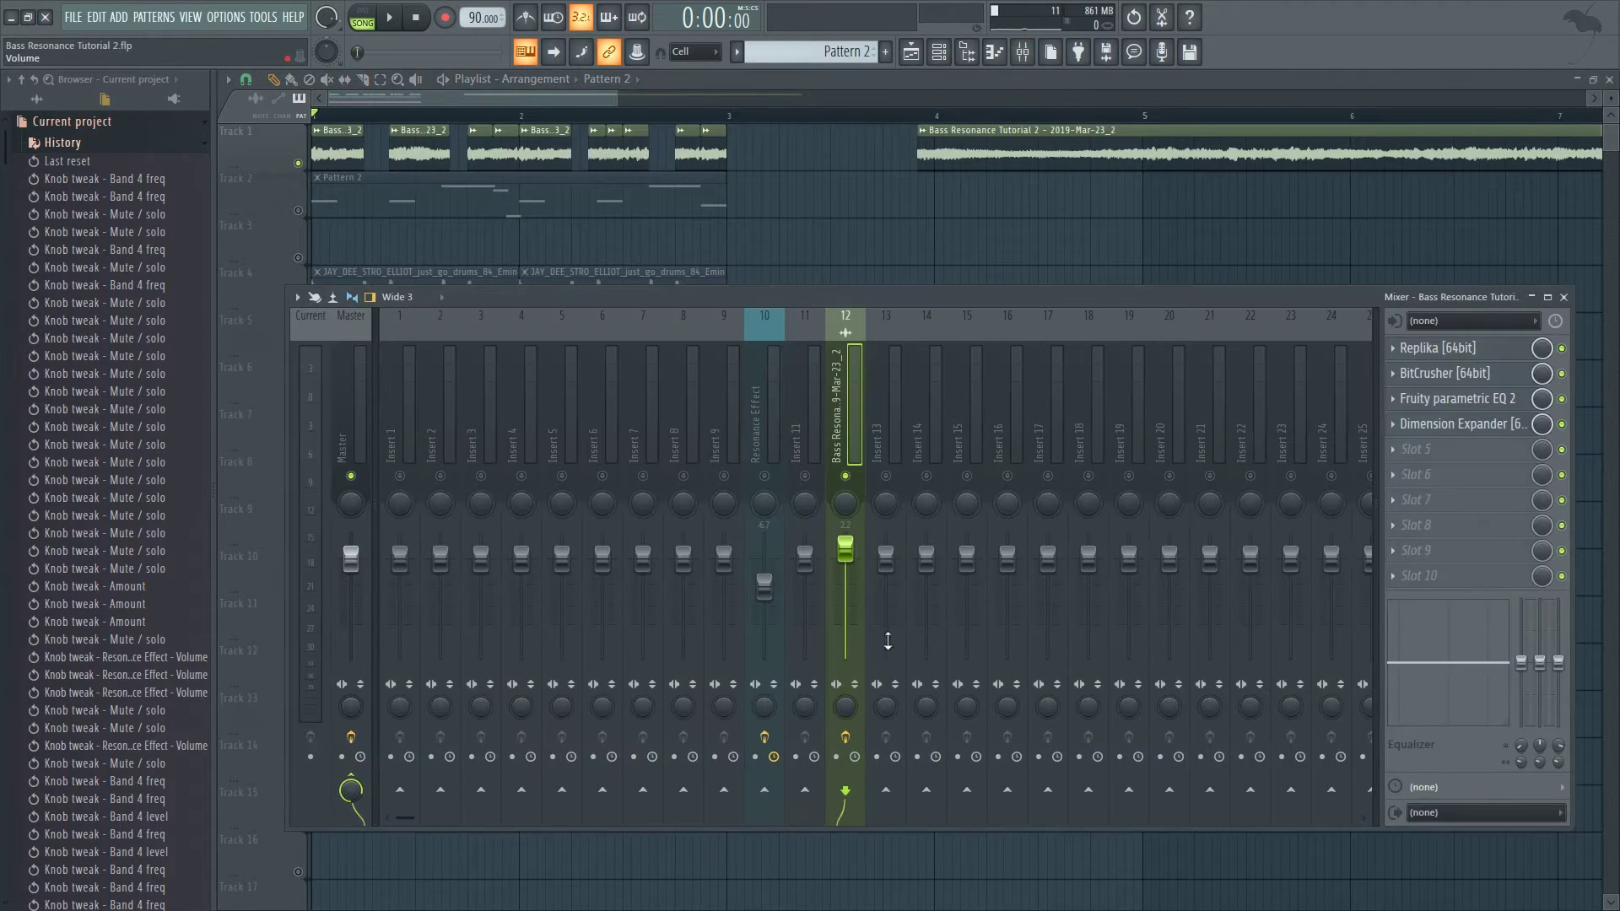
key(space)
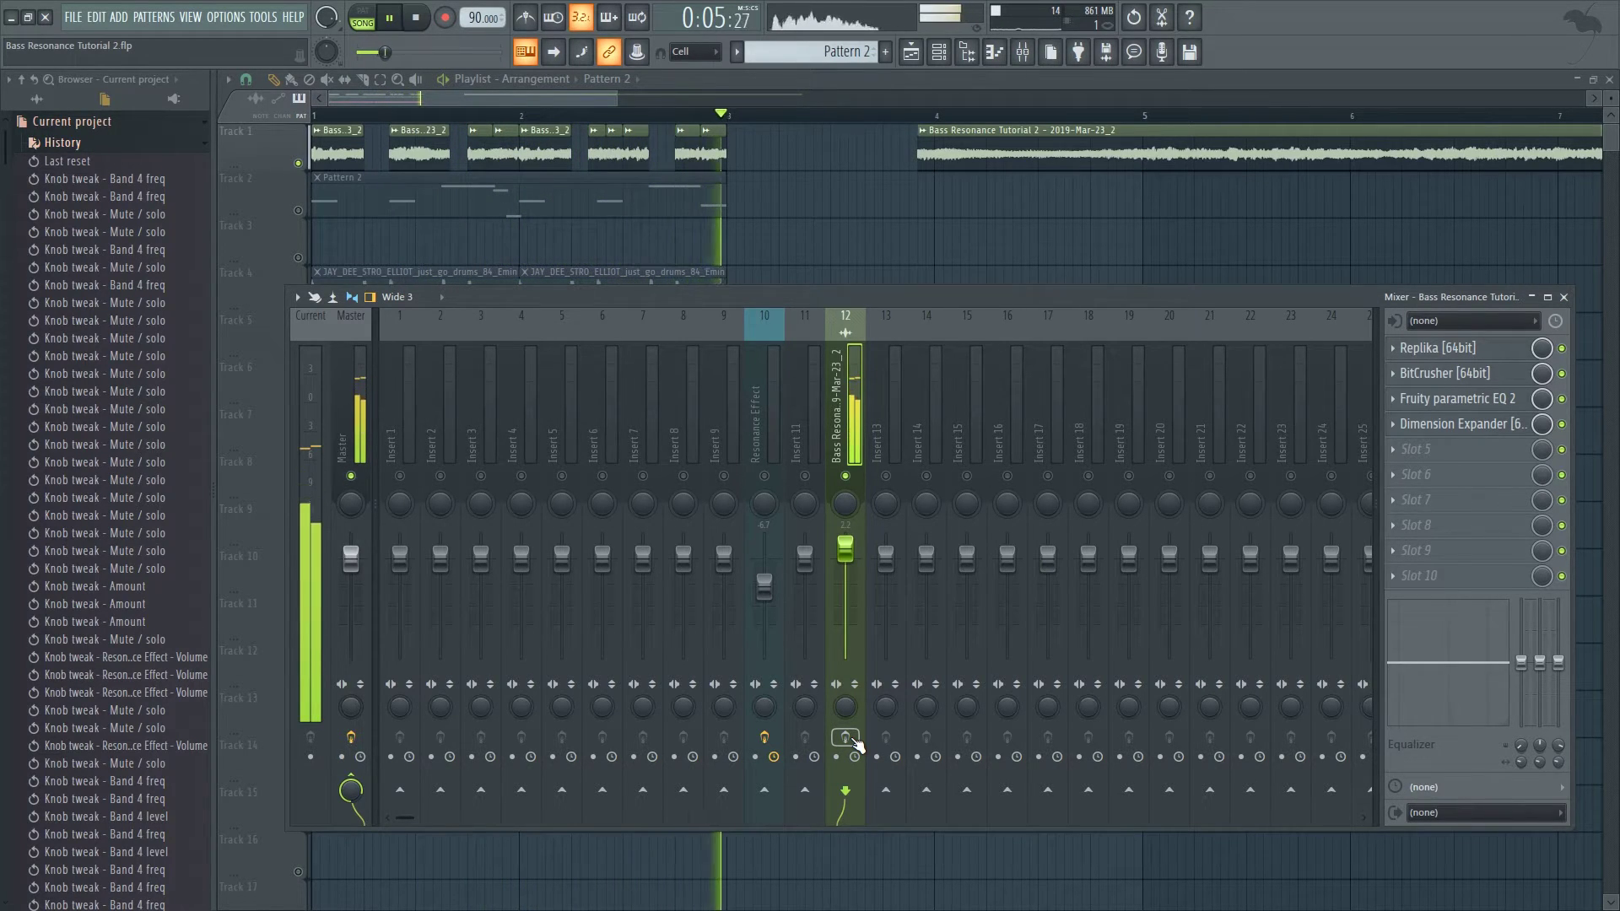
key(space)
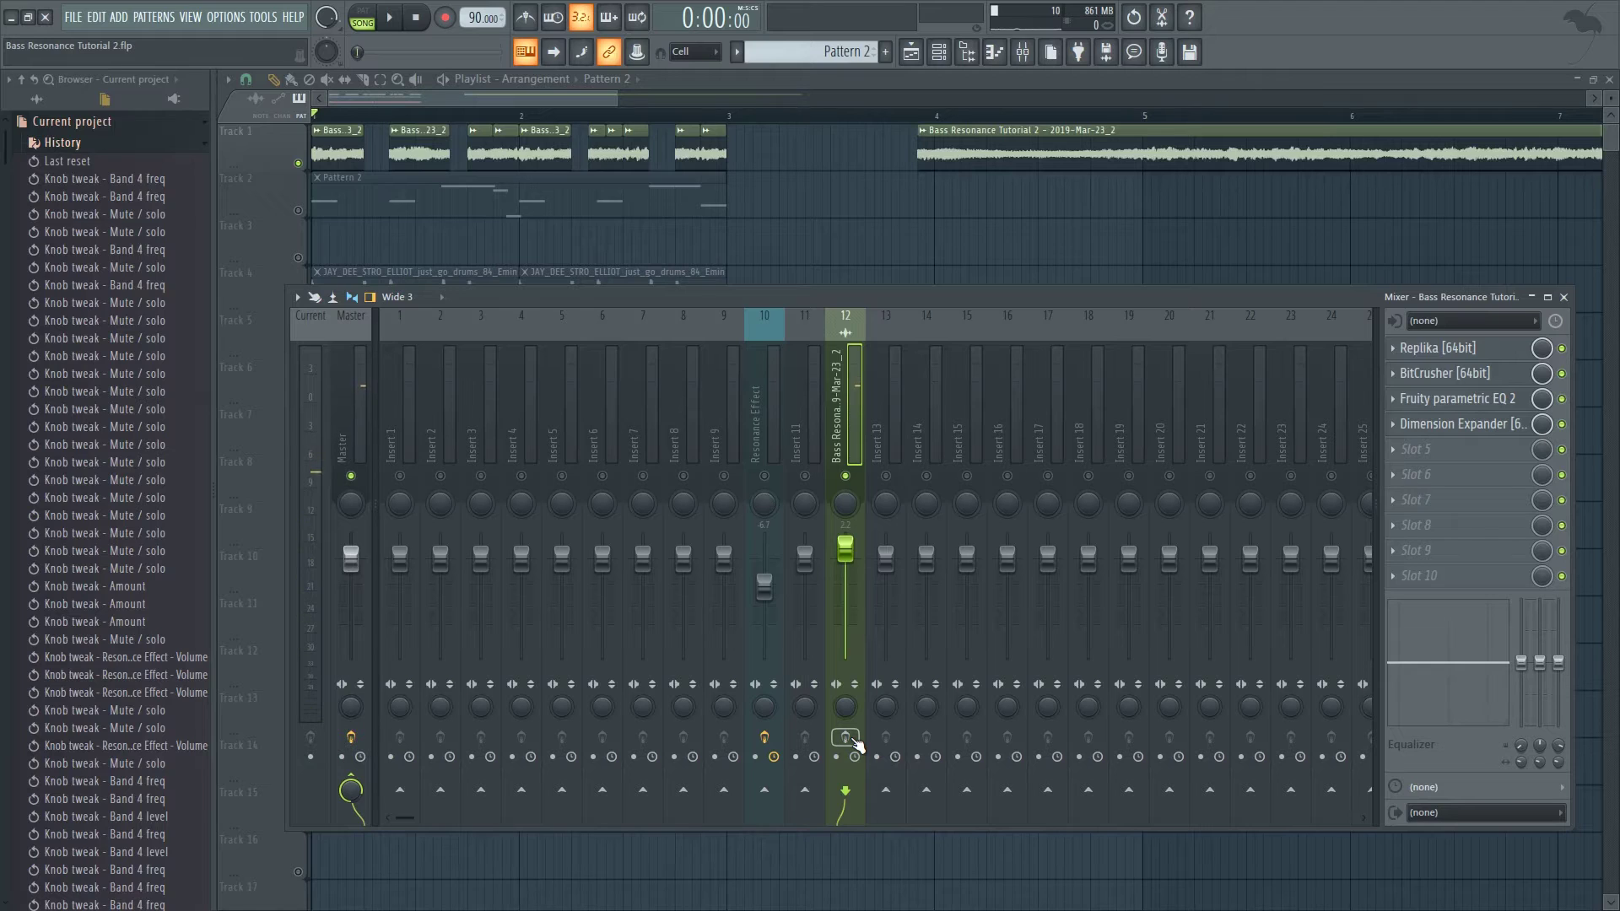
Open Replika on insert 12 and bypass BitCrusher, Fruity parametric EQ 2 and Dimension Expander to isolate the delay
click(1481, 349)
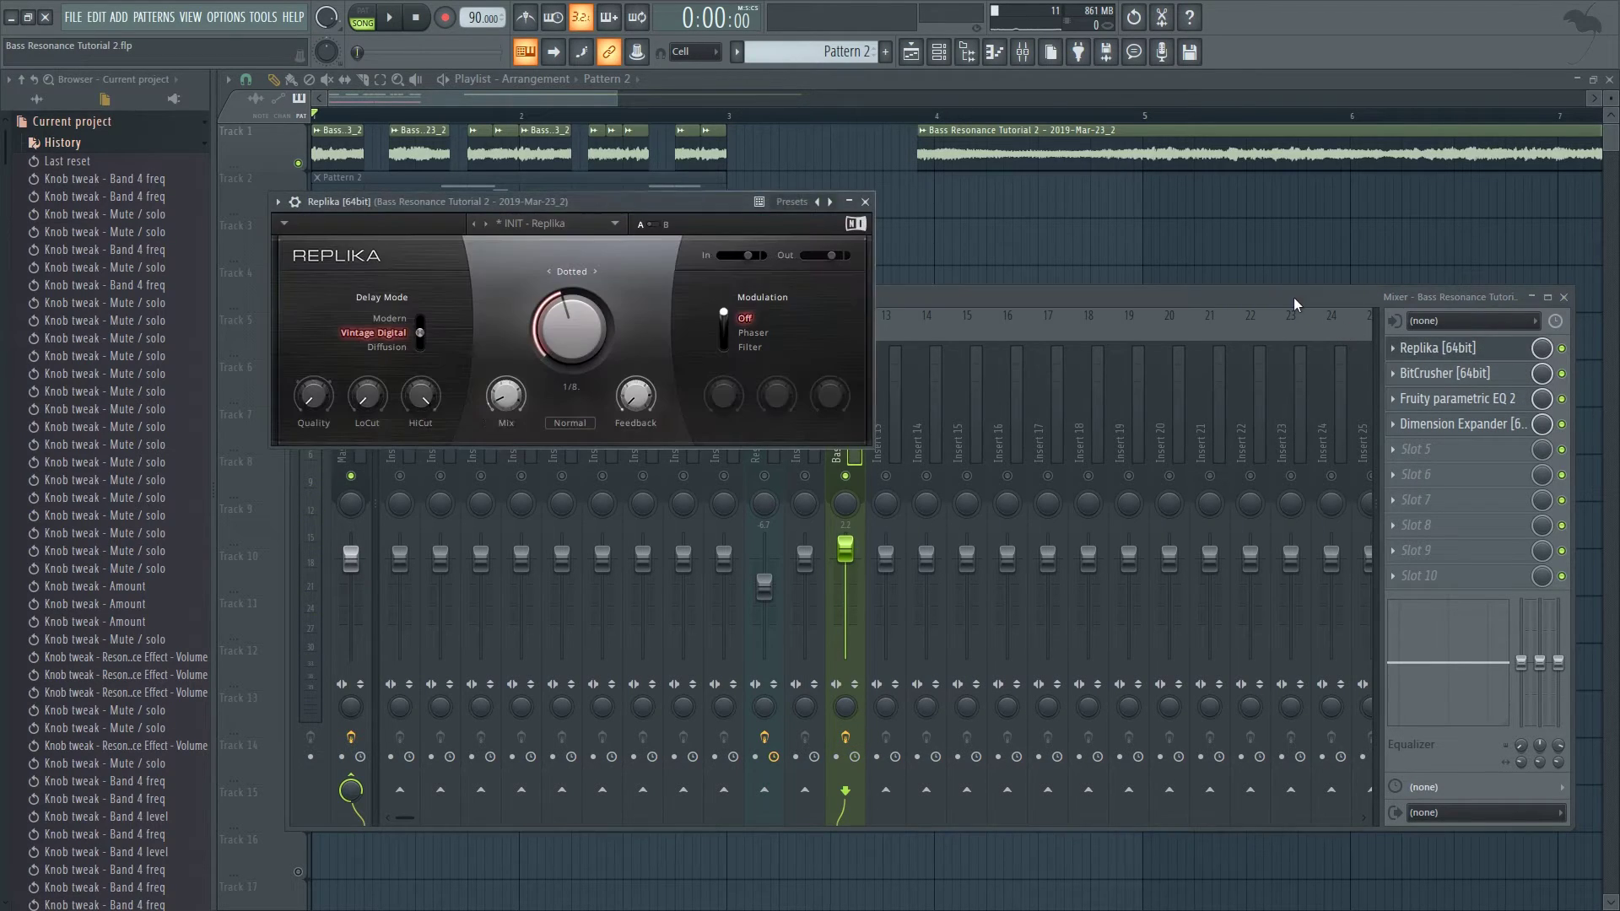
click(1561, 373)
click(1562, 399)
click(1562, 425)
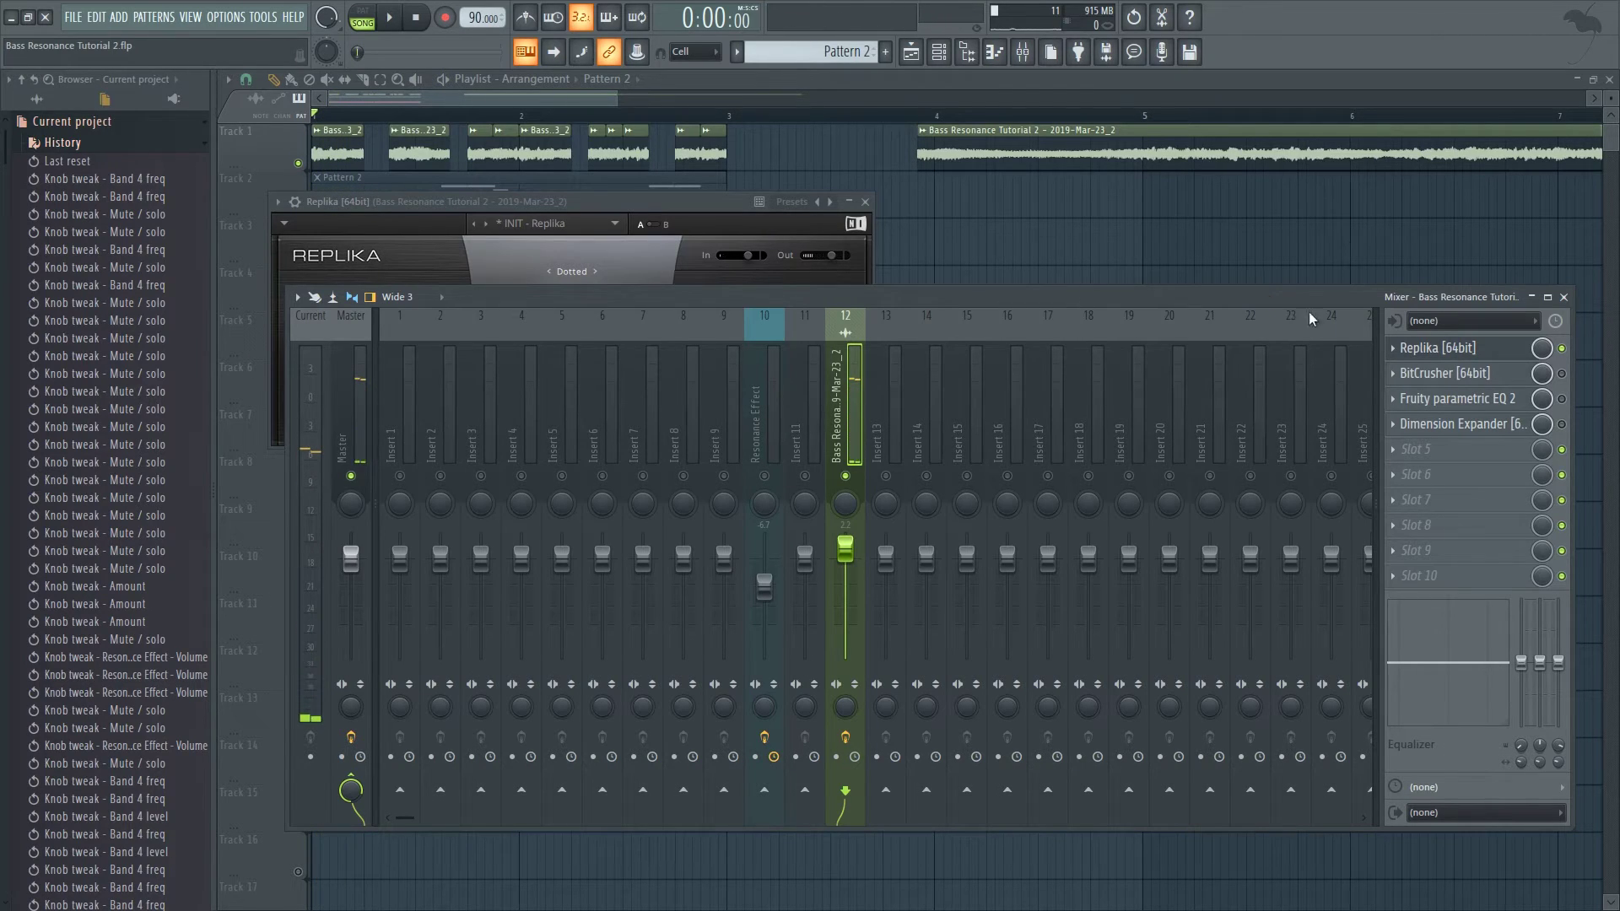
Re-enable BitCrusher and Fruity parametric EQ 2 on insert 12 and examine each plugin's settings
click(1438, 347)
click(1561, 374)
click(1519, 374)
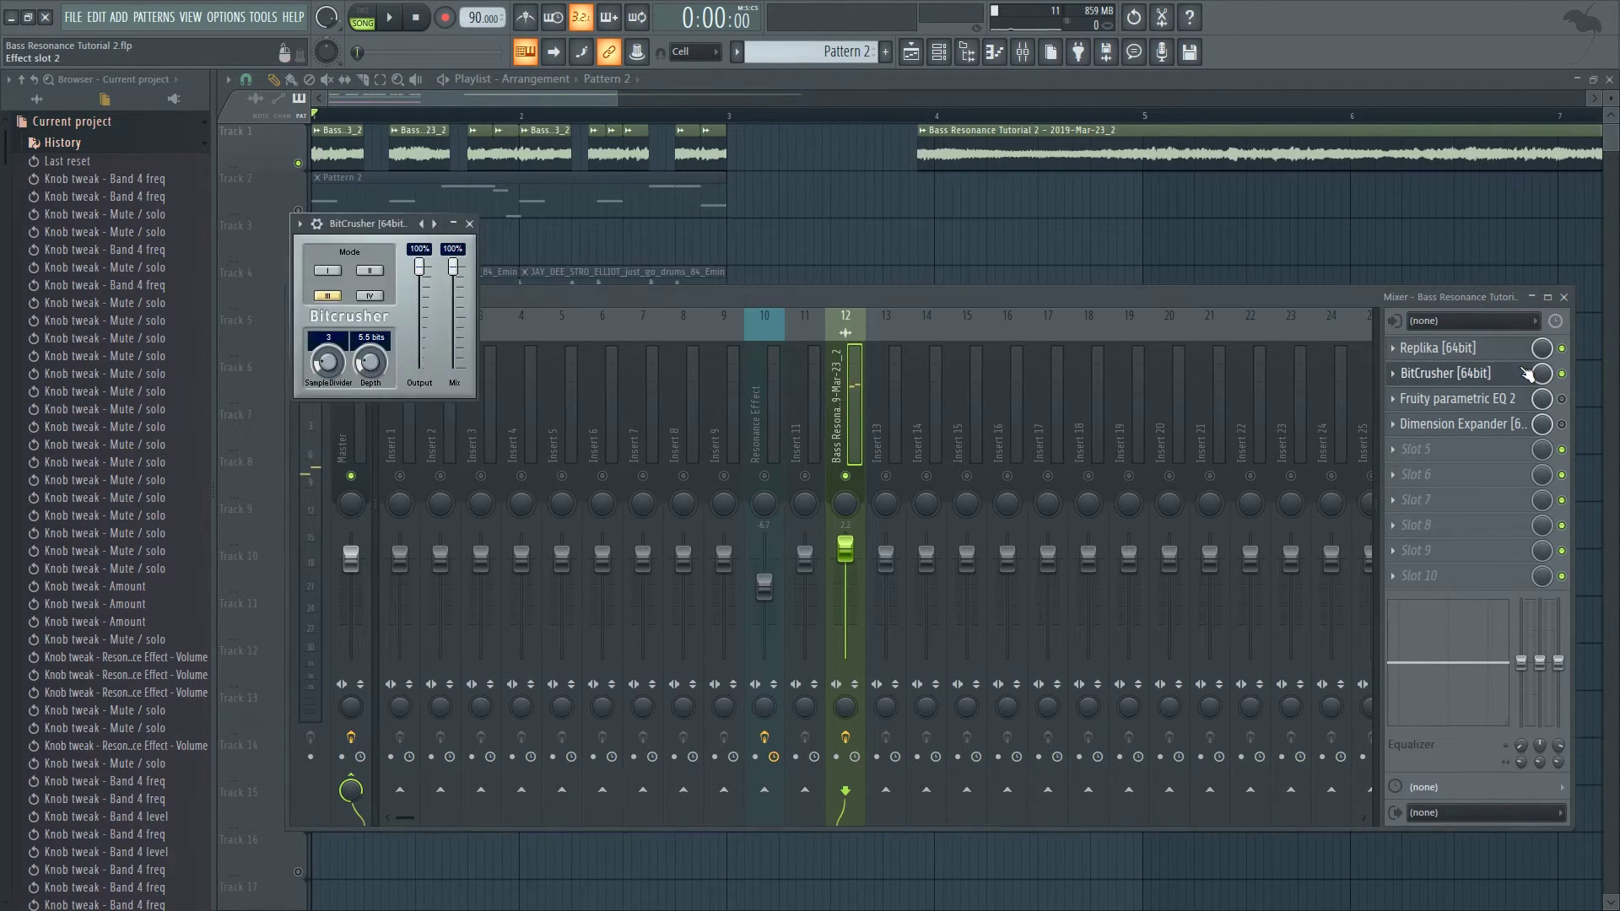
click(1562, 399)
click(1487, 405)
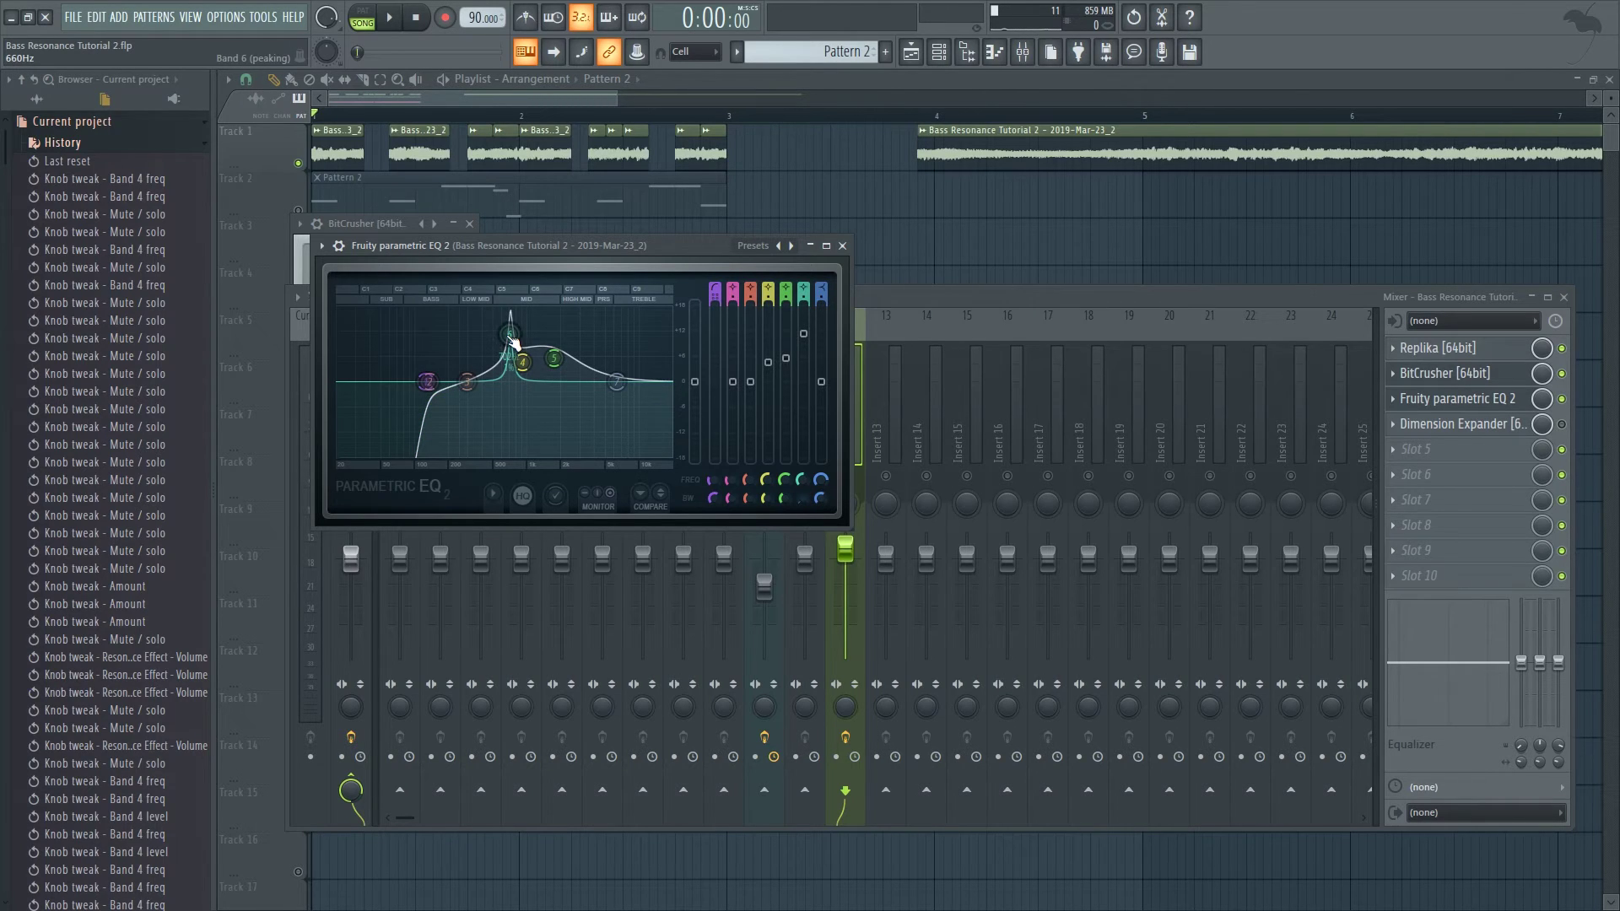
Move the song position into bar 2 and compare playback with Fruity parametric EQ 2 bypassed and enabled
click(600, 116)
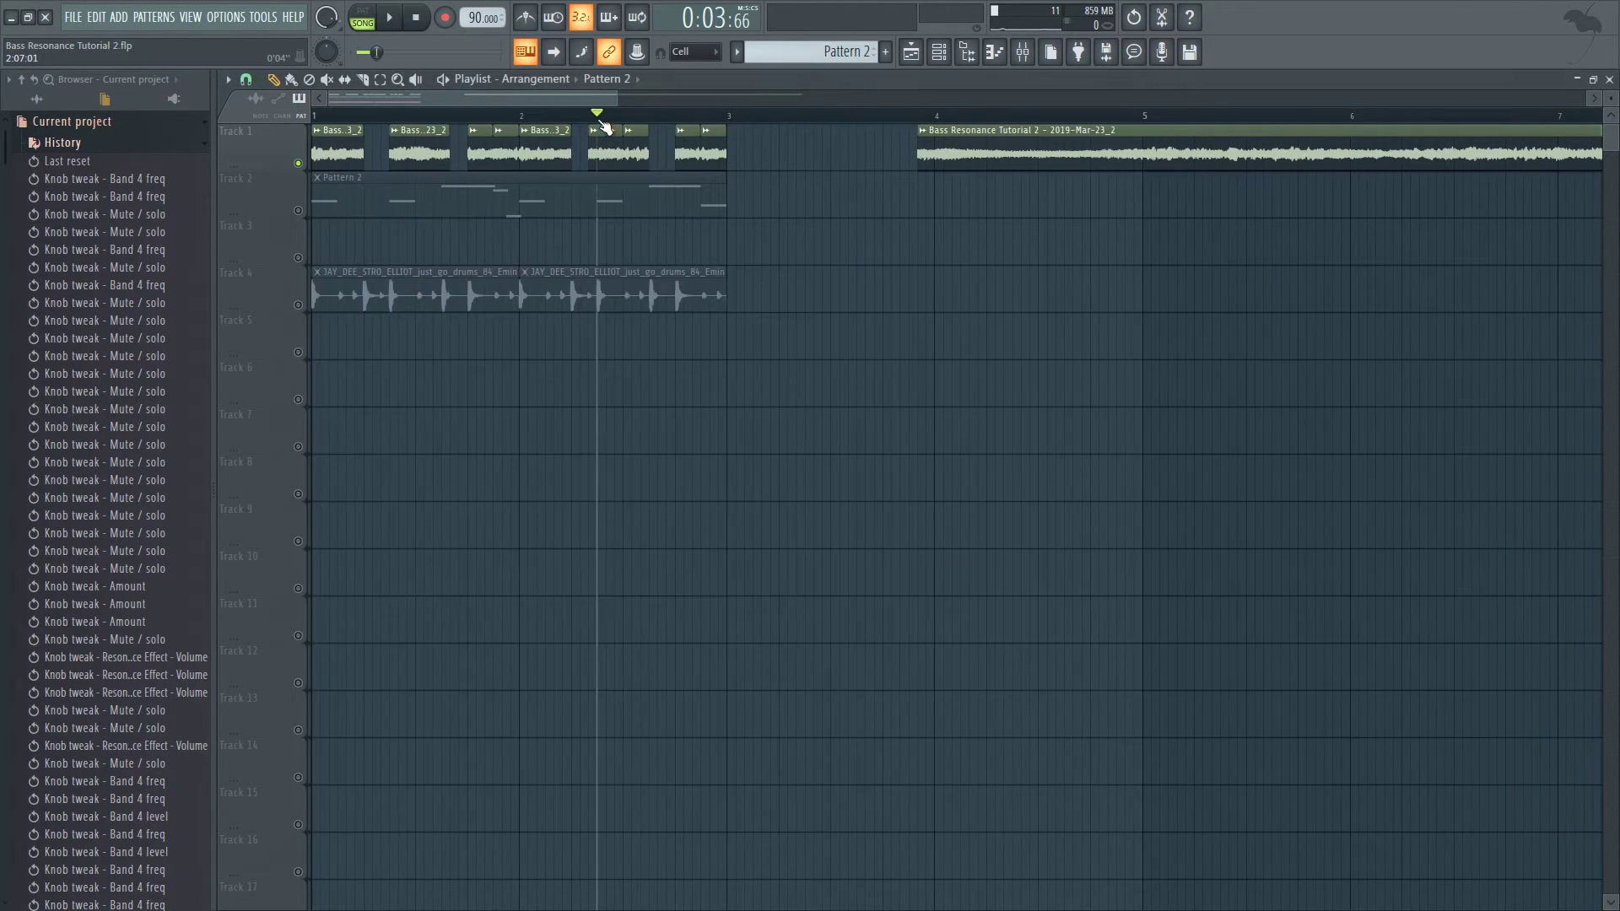
click(1022, 52)
key(space)
key(space)
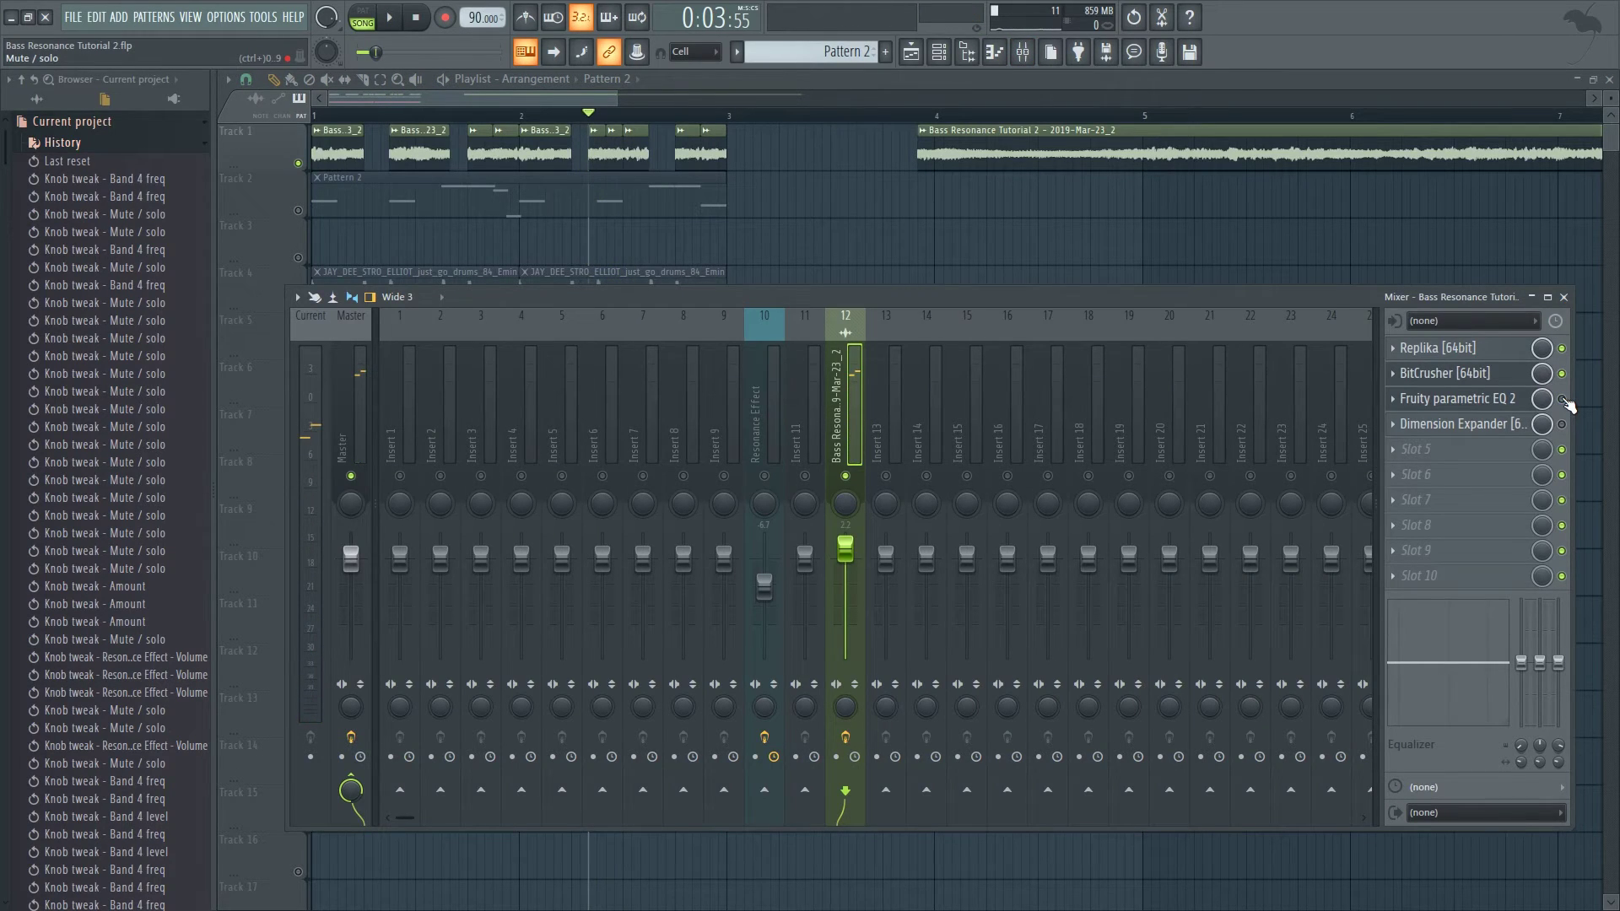
key(space)
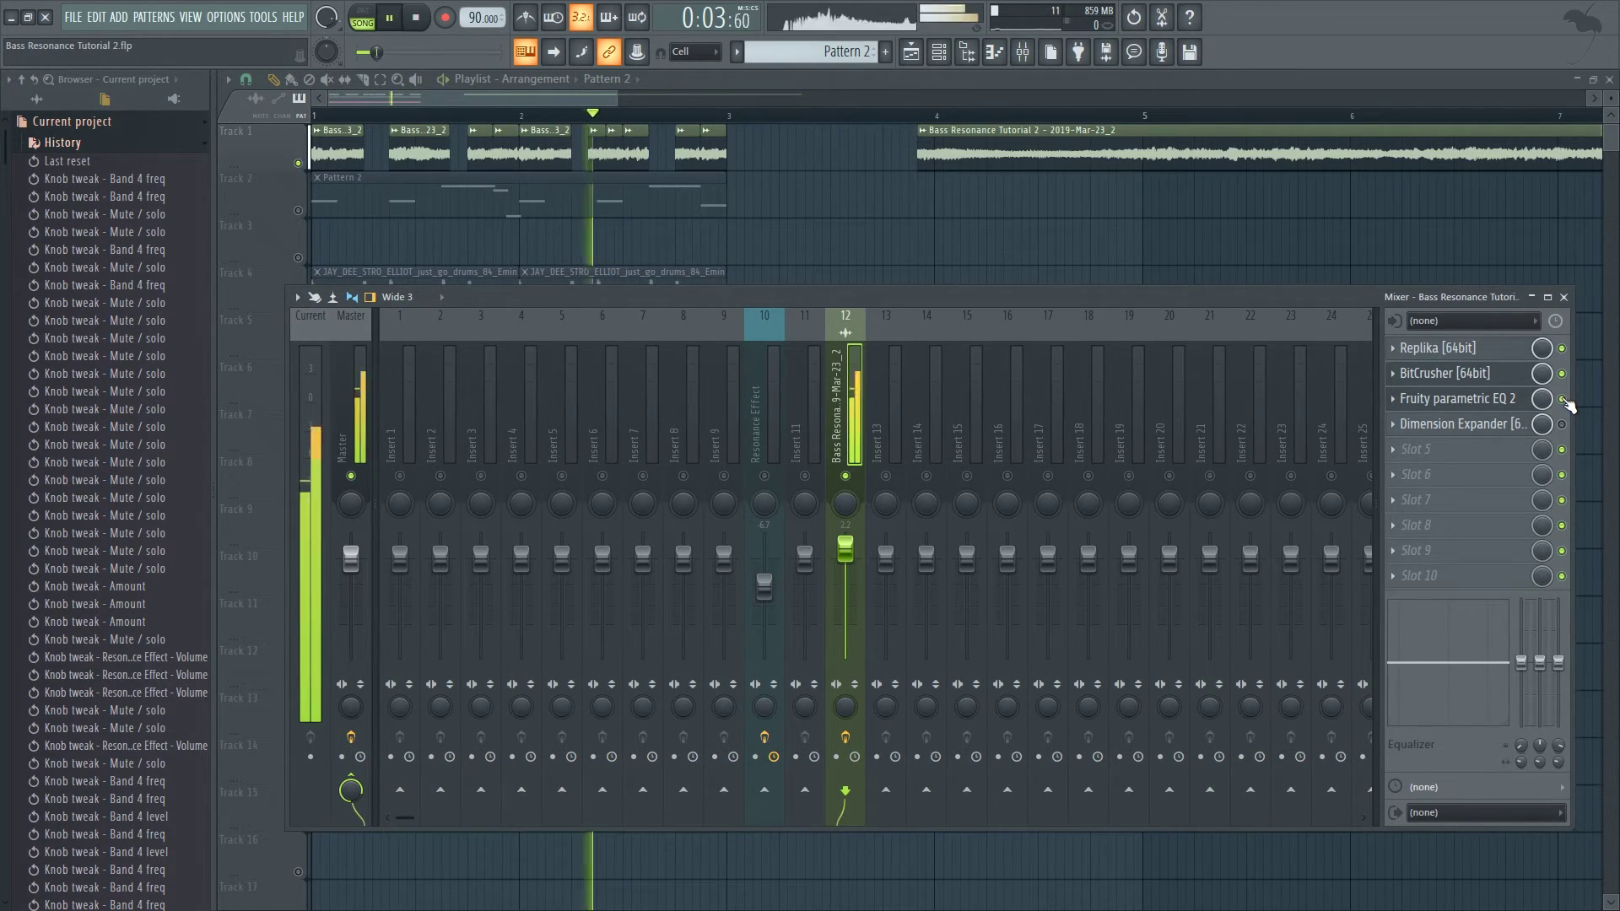
key(space)
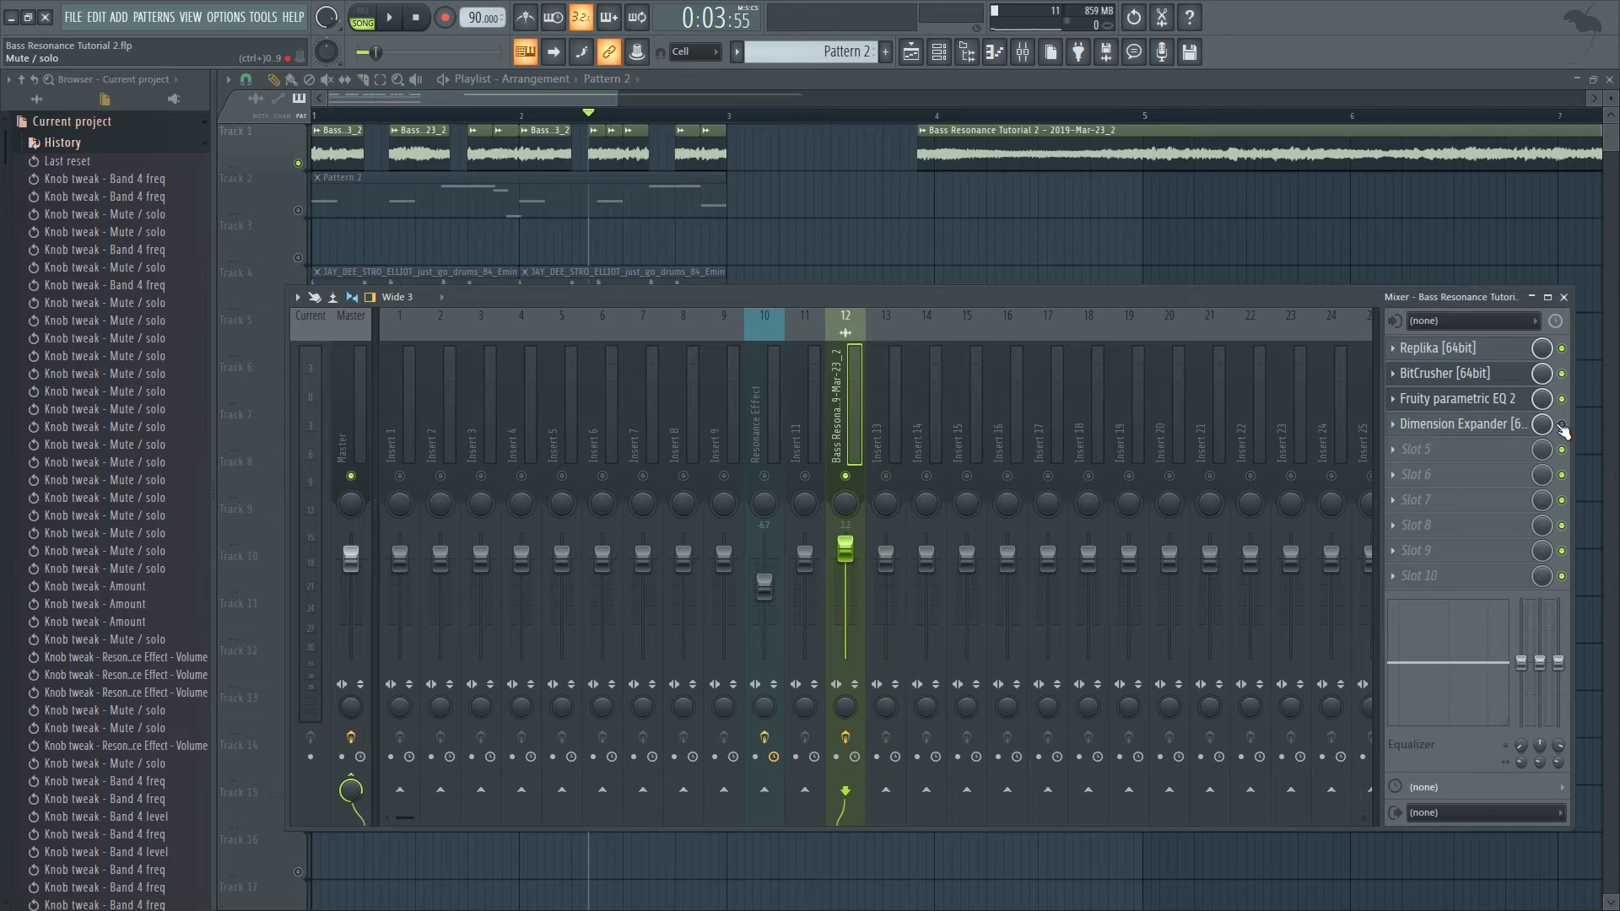
Re-enable Dimension Expander, view its settings, and play soloed Track 1 from the beginning through the full effect chain
click(1454, 424)
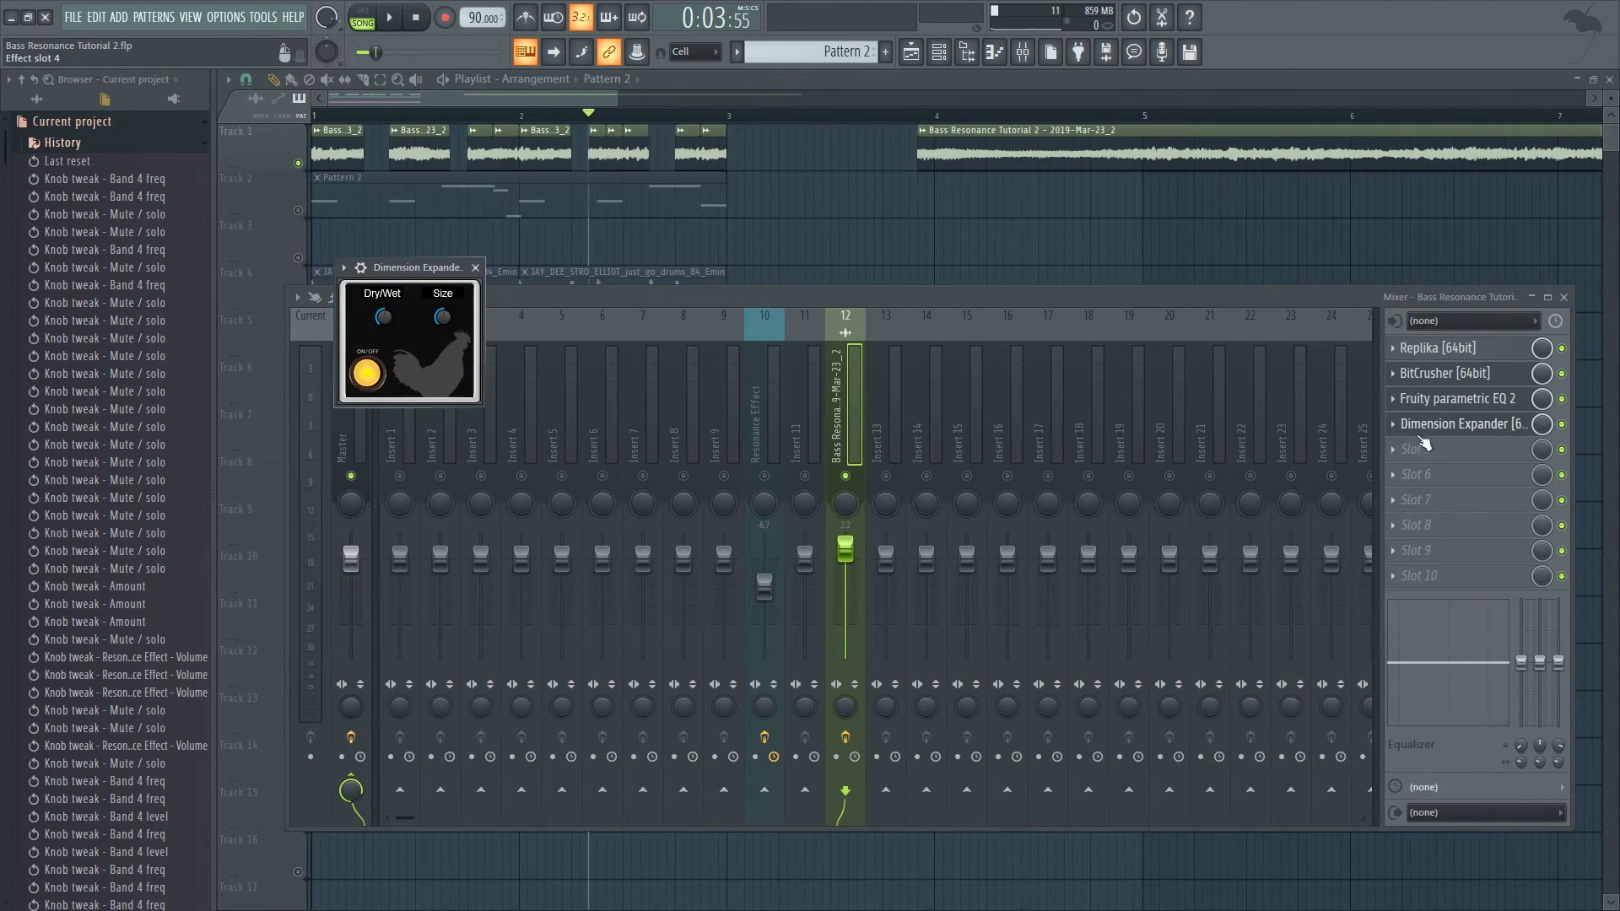
drag(442, 117, 181, 98)
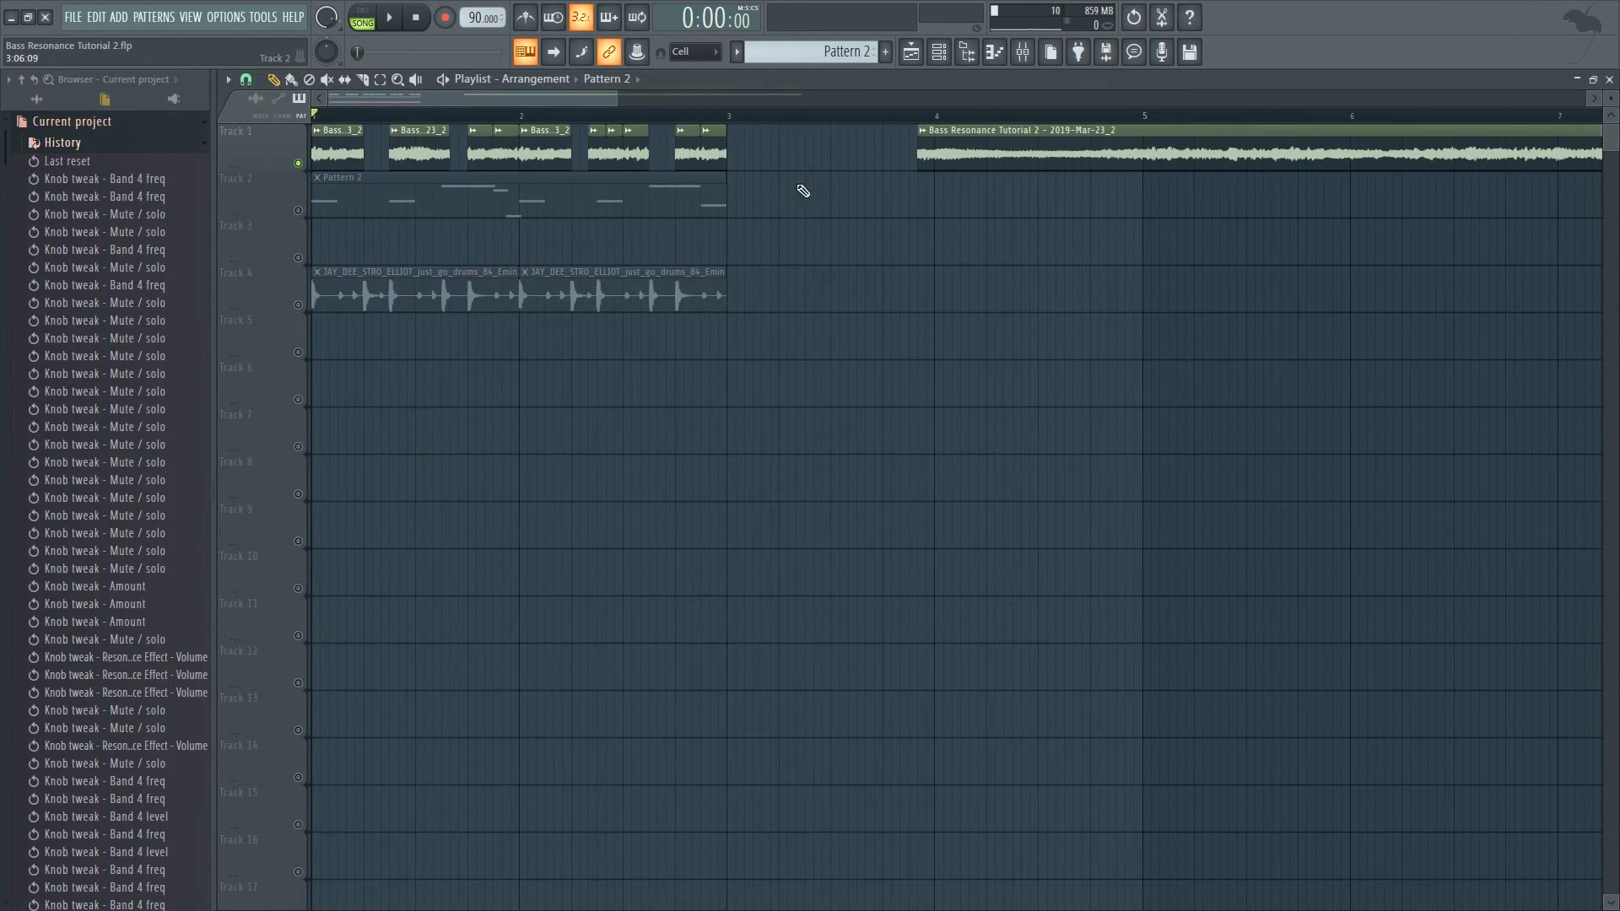
key(space)
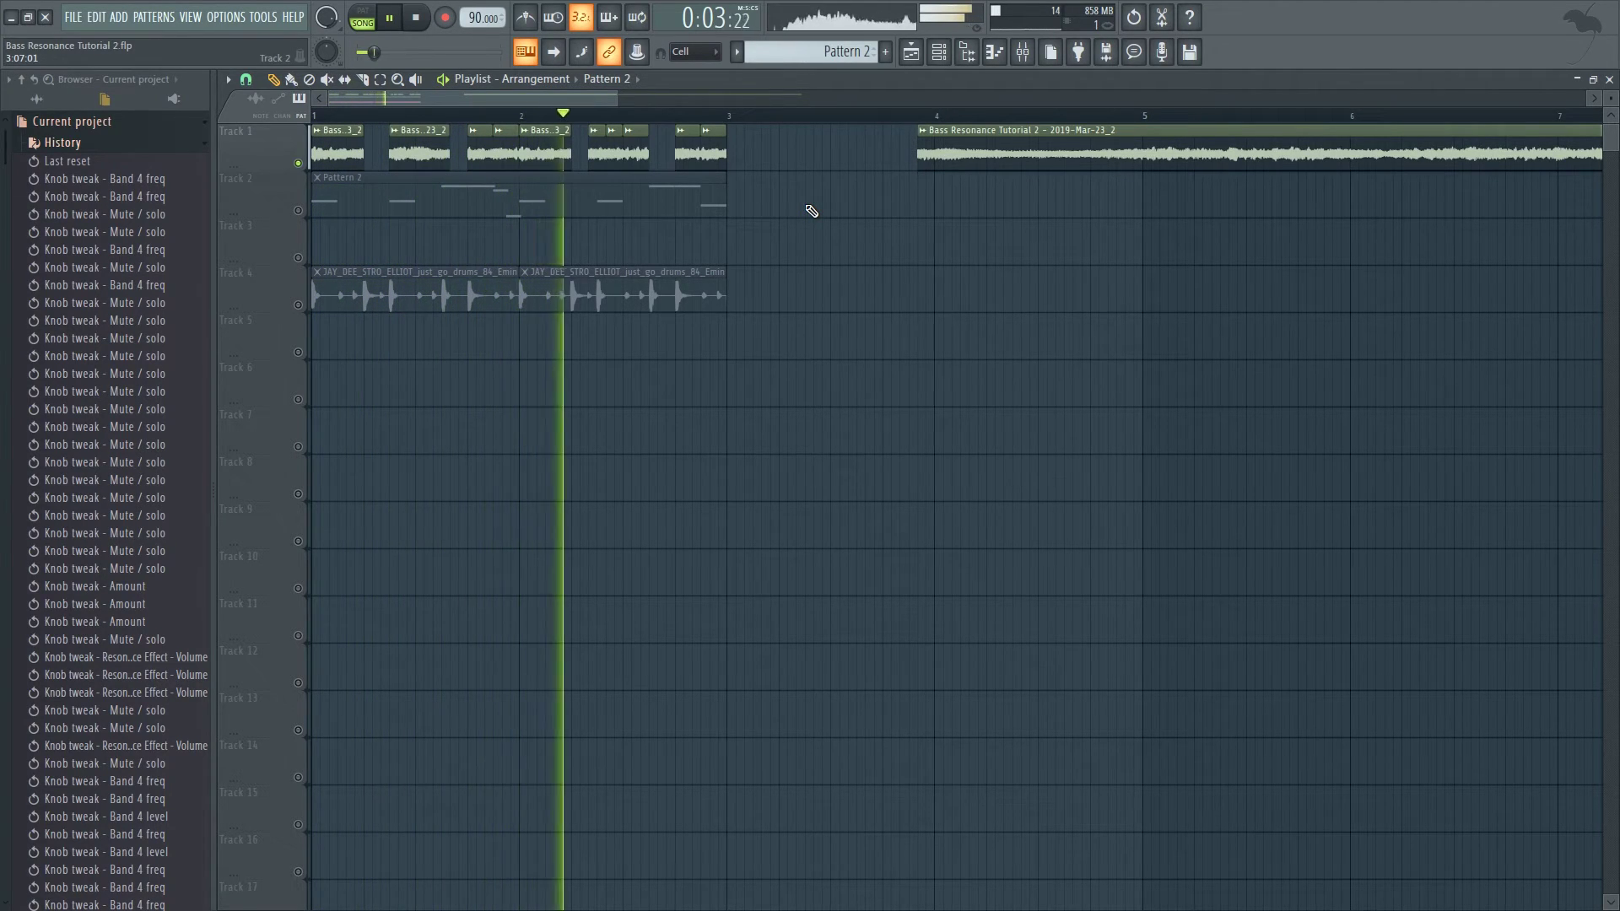
key(space)
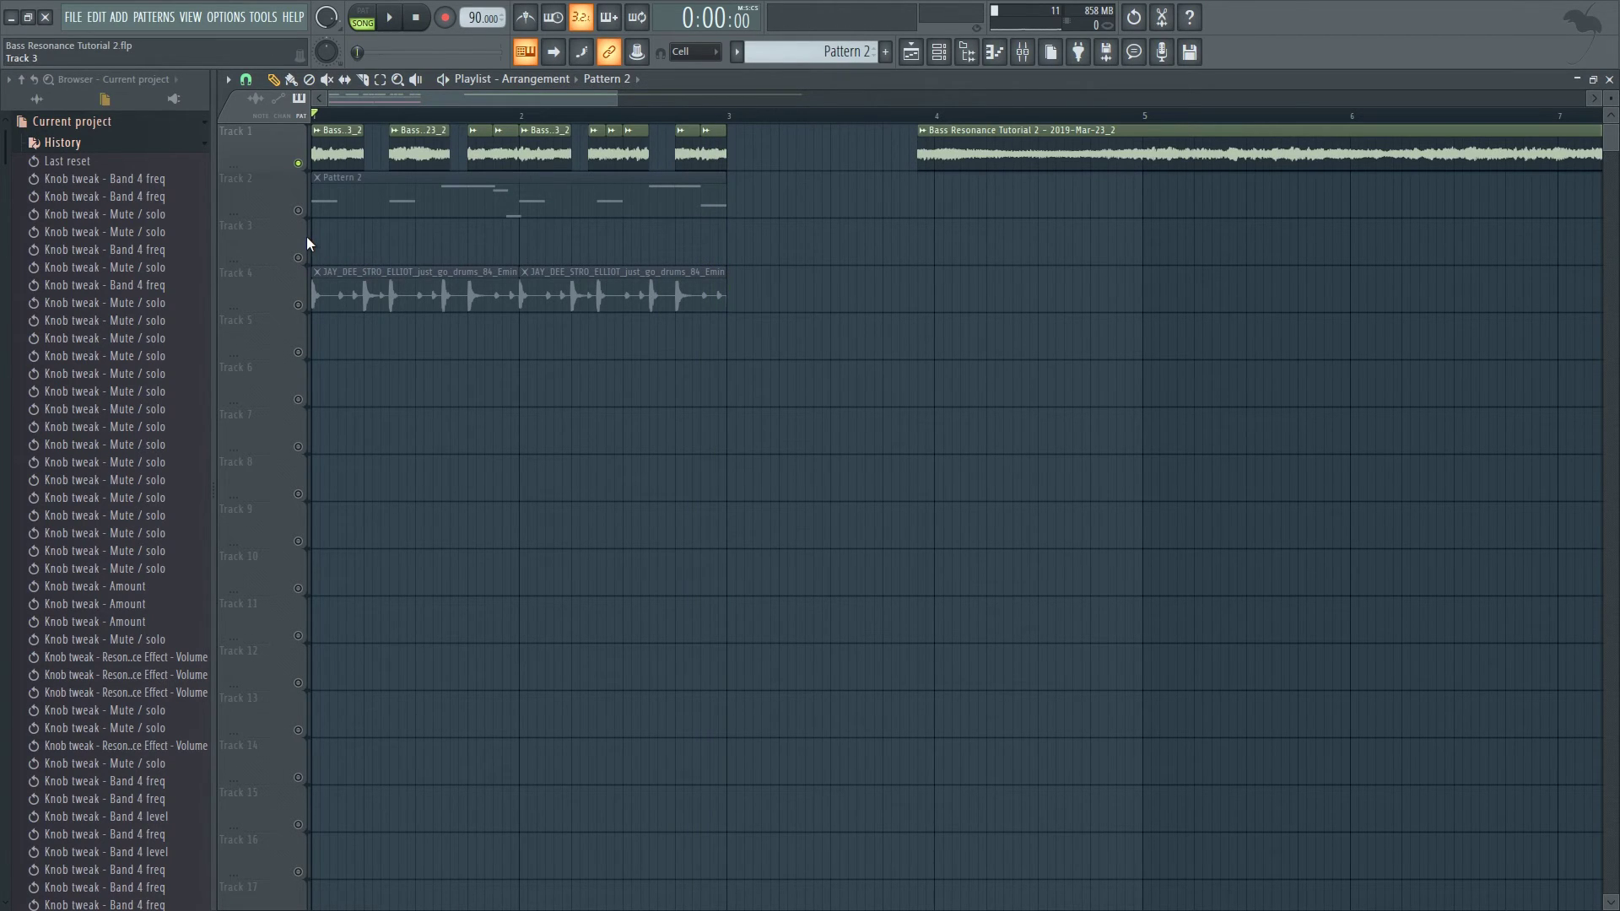
Unmute all playlist tracks and play the bass together with Pattern 2 and the drum loop
click(299, 211)
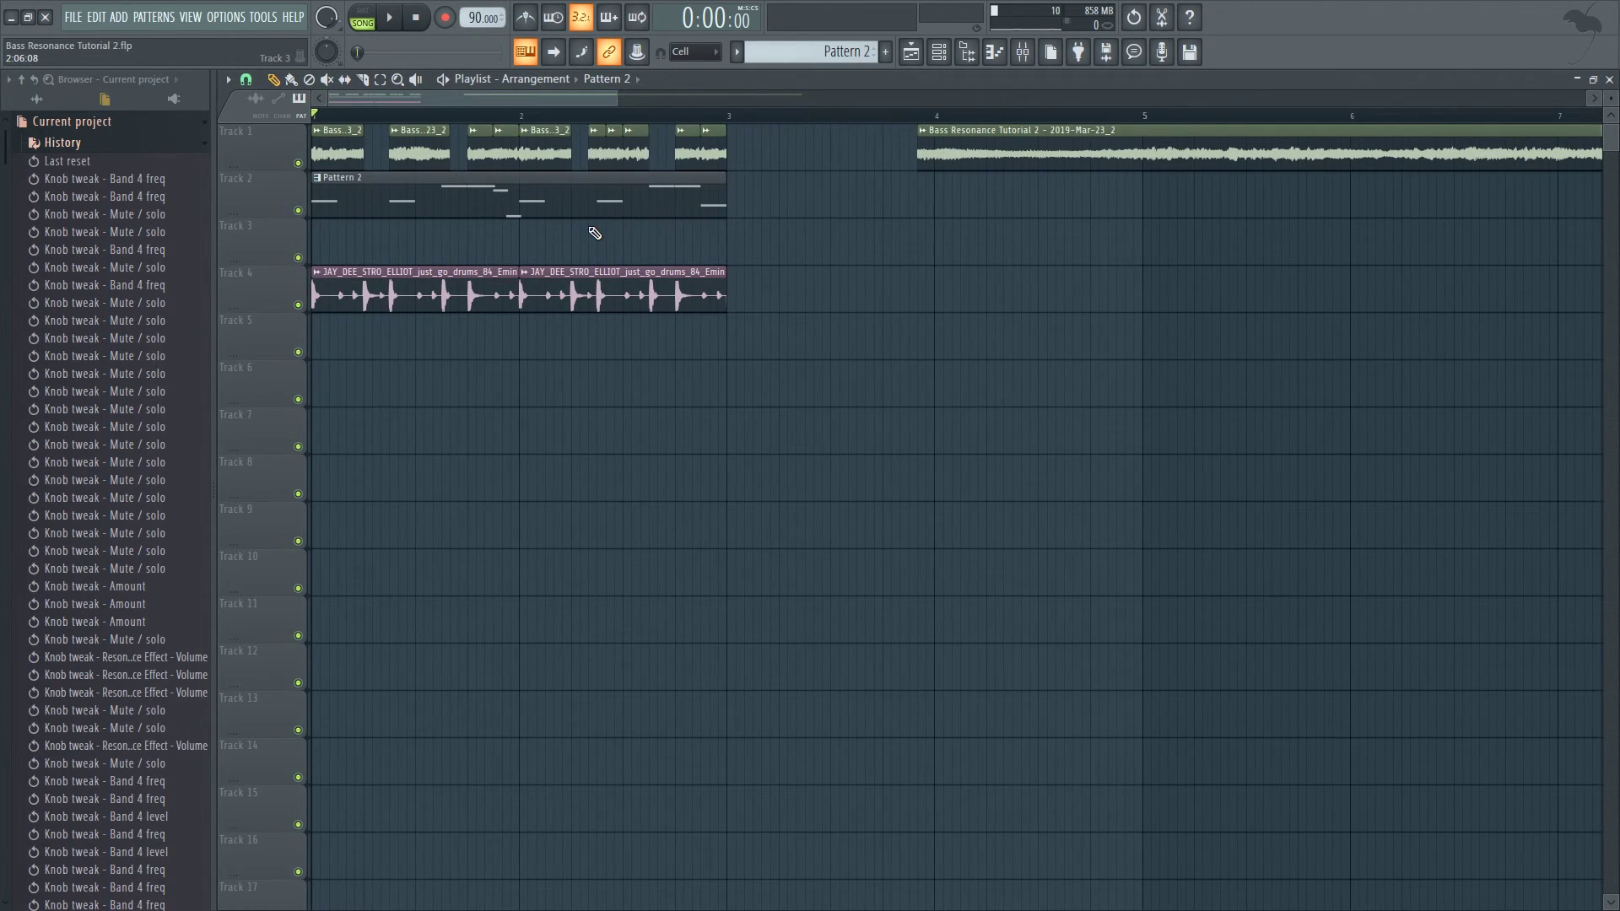
key(space)
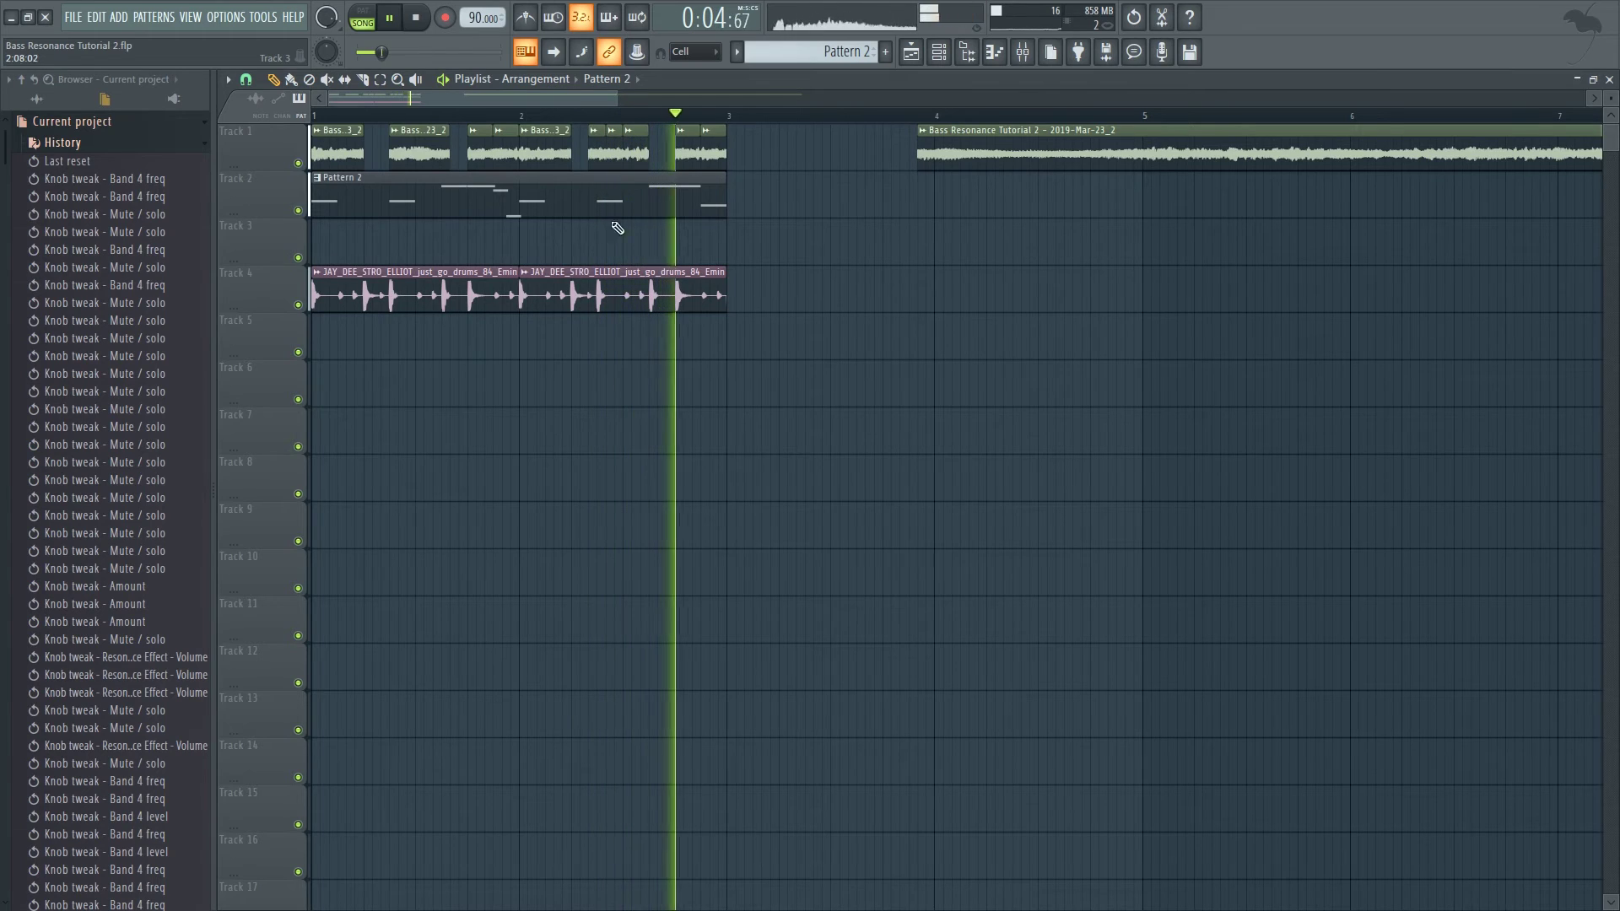
key(space)
Bypass BitCrusher on mixer insert 12 and play the full arrangement without it
click(1023, 53)
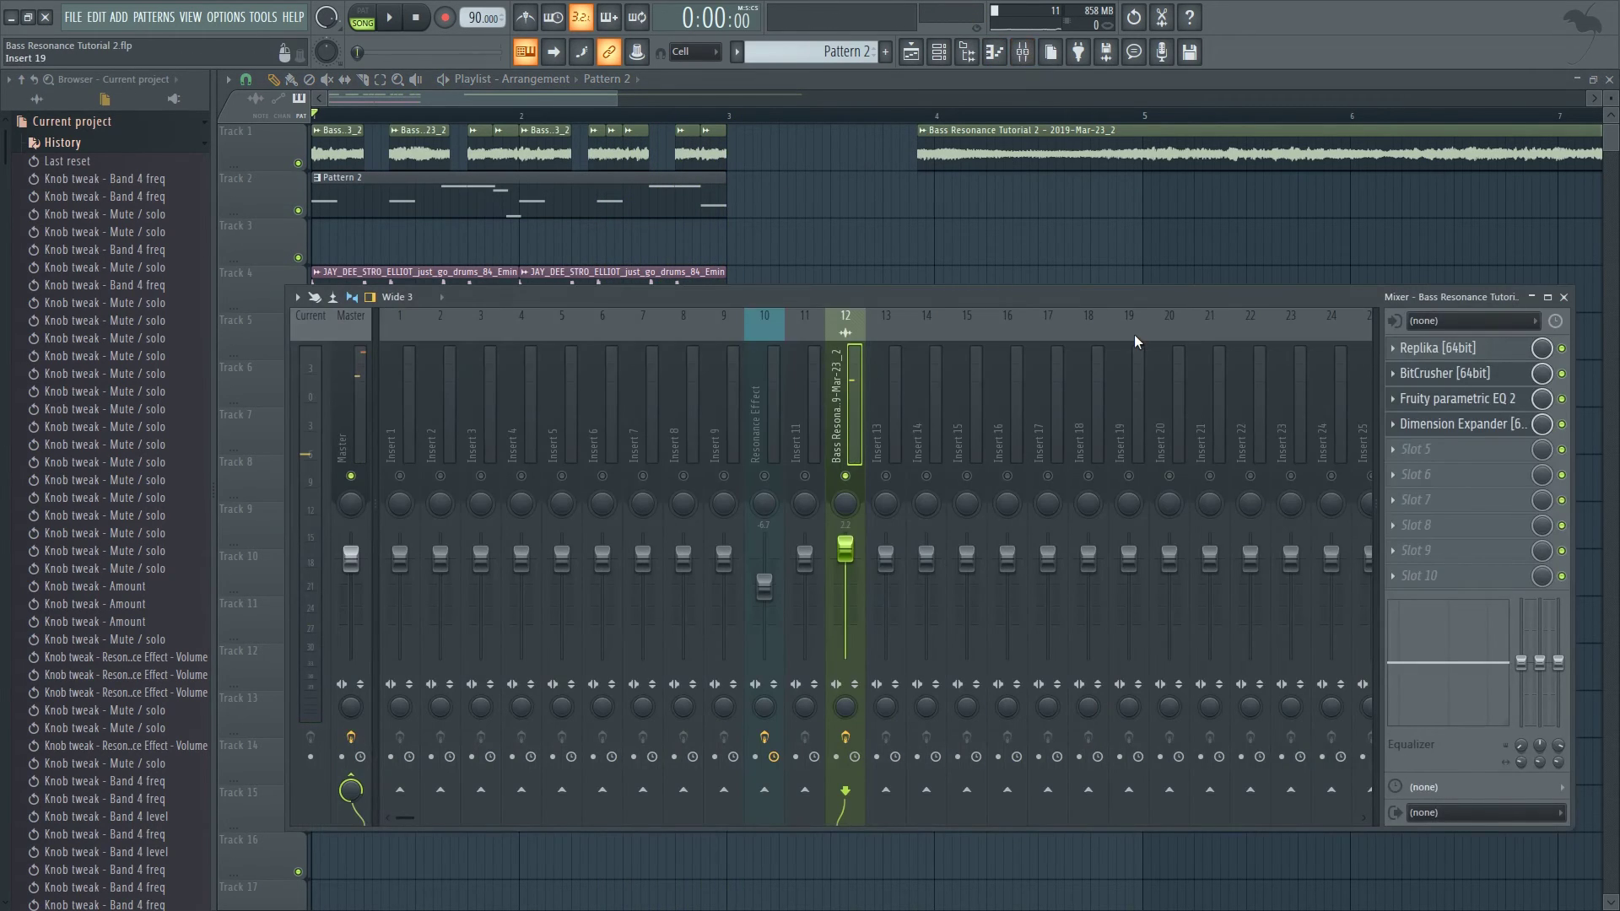
click(1561, 373)
drag(1206, 294, 1209, 275)
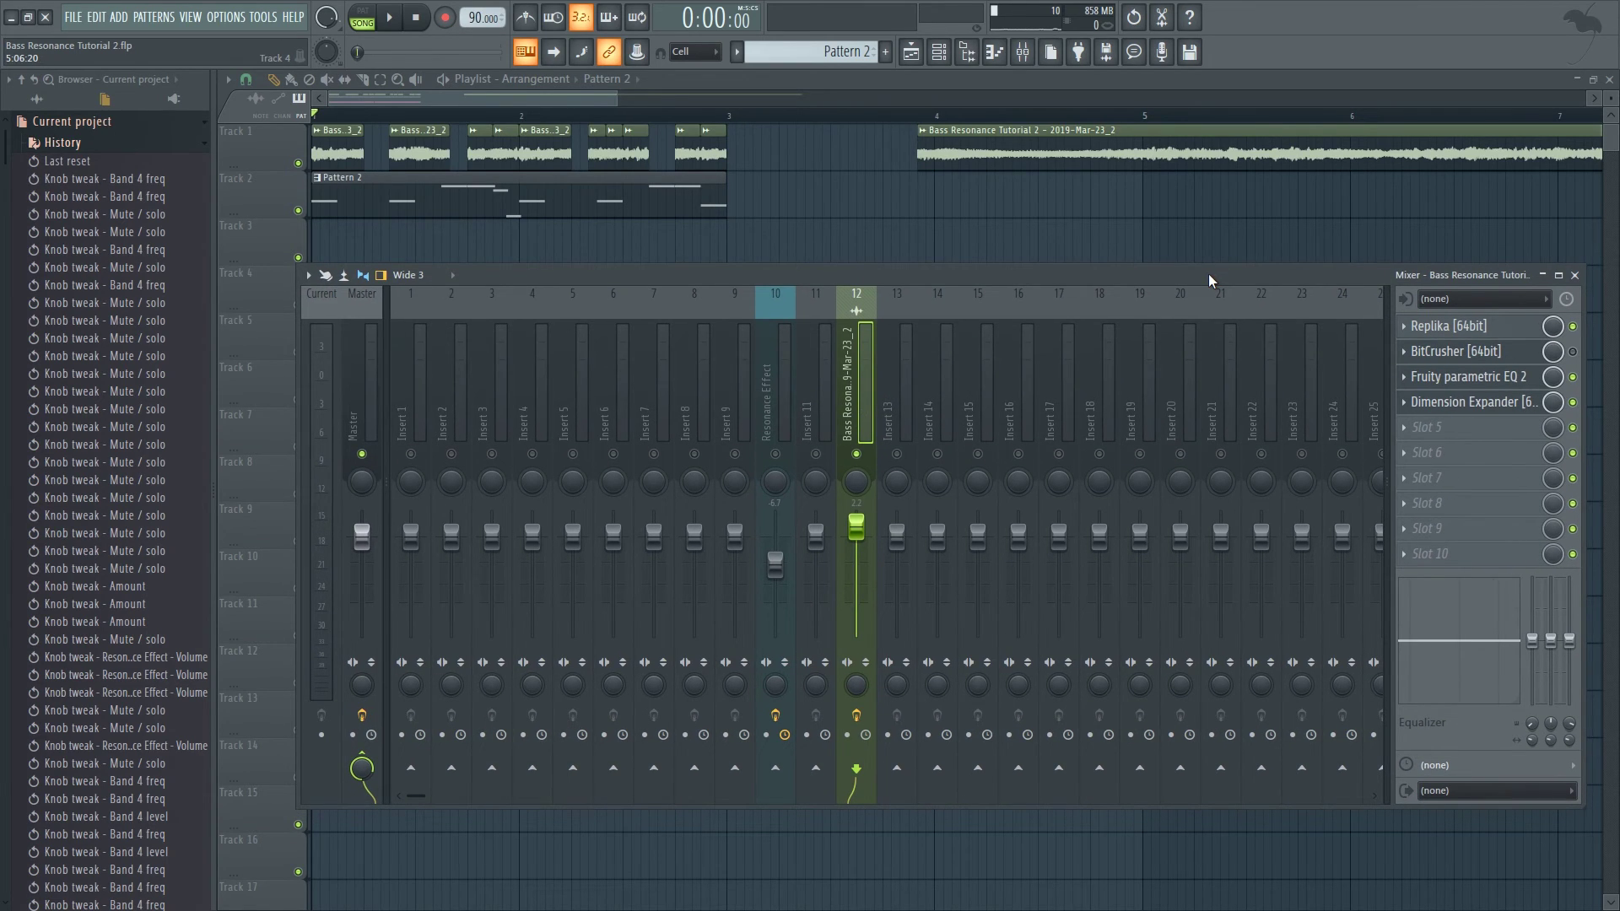
key(space)
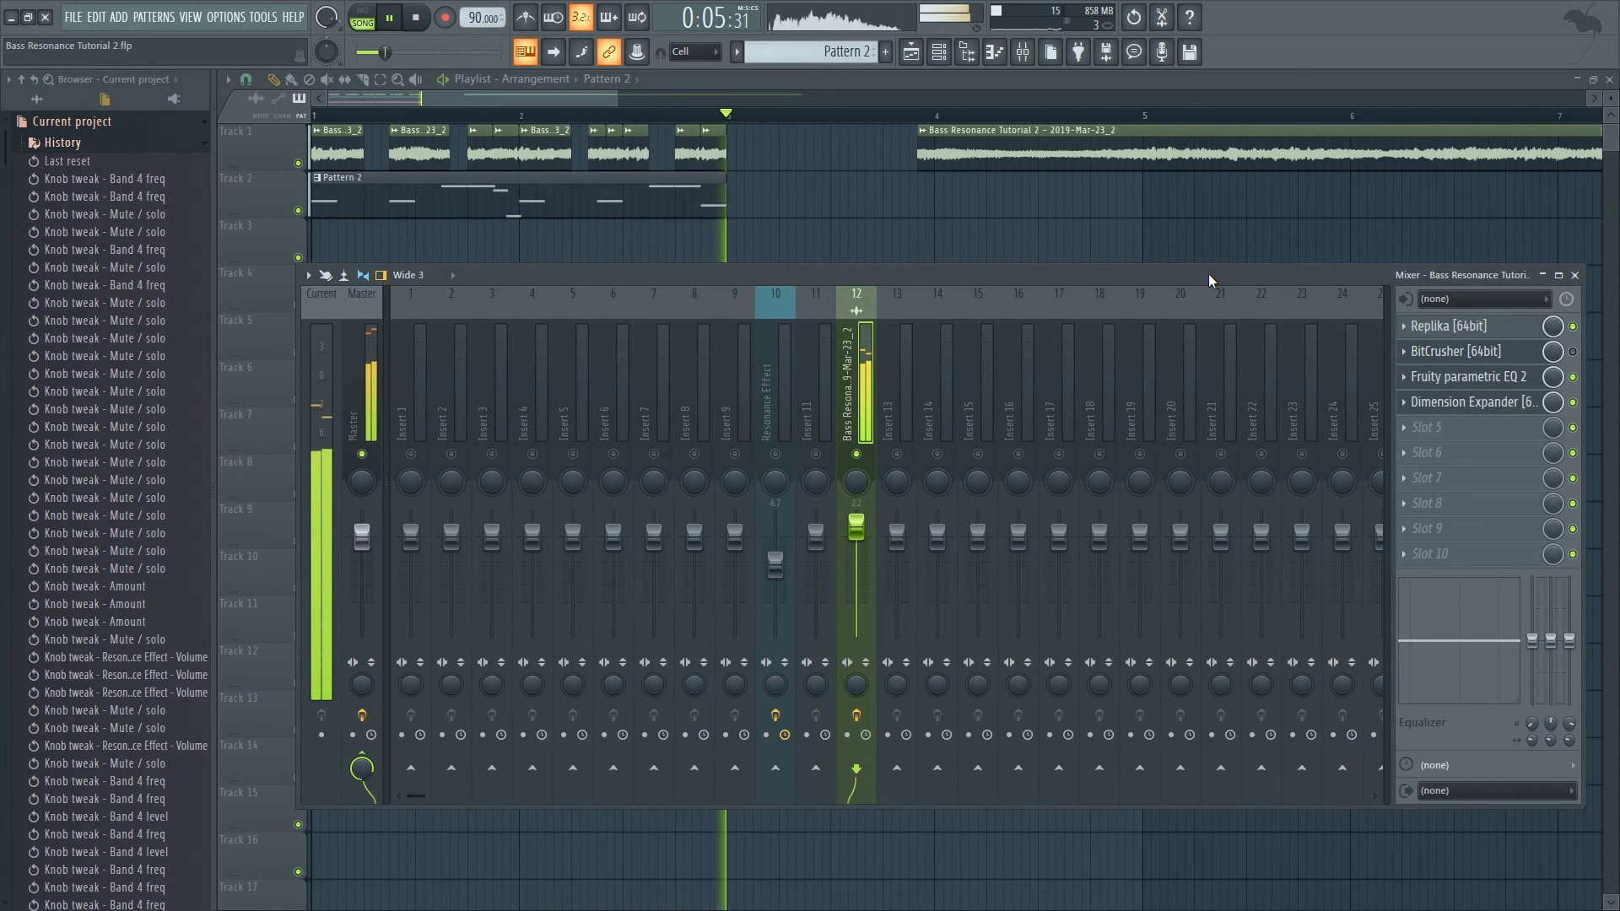
key(space)
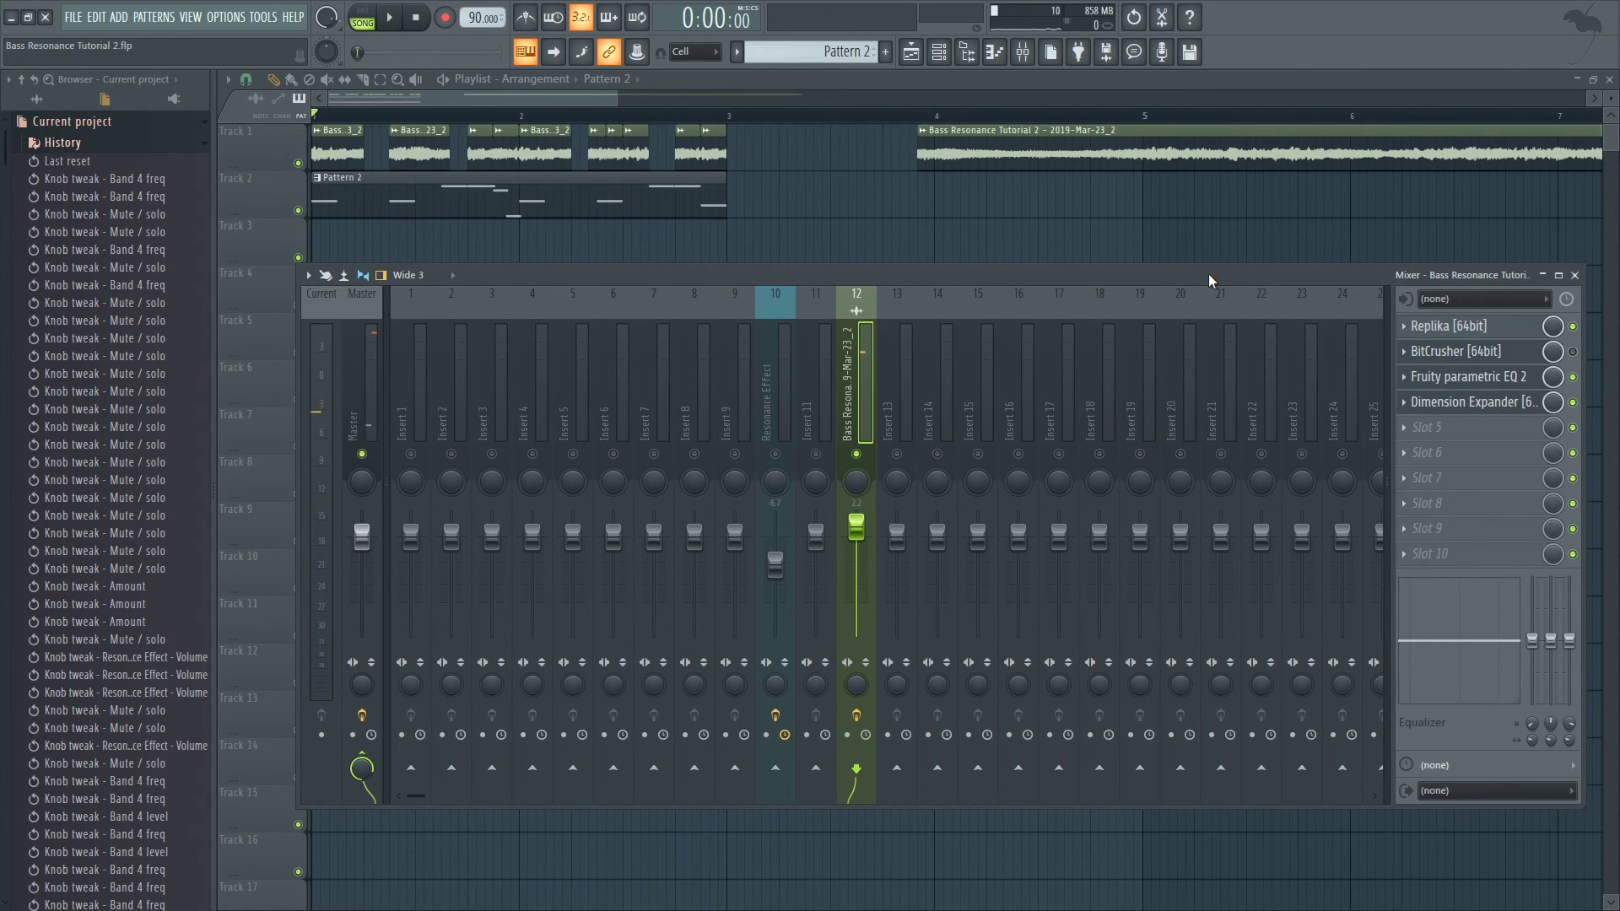
Set the song position to the start of the long recorded bass clip on Track 1, at about bar 4
drag(610, 99, 848, 105)
click(741, 115)
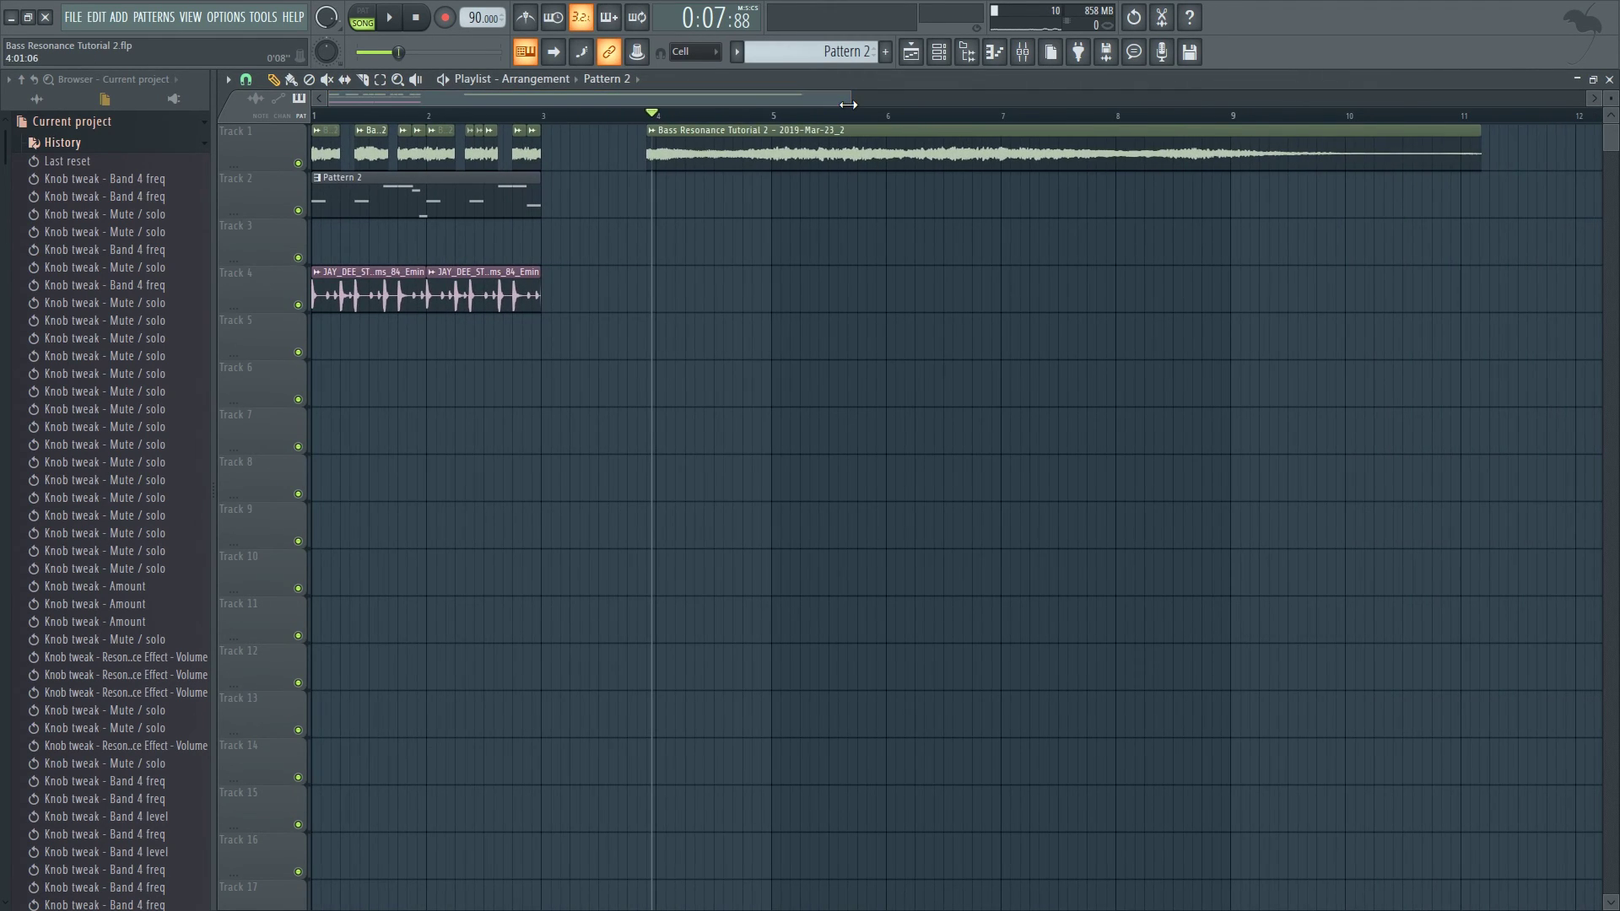